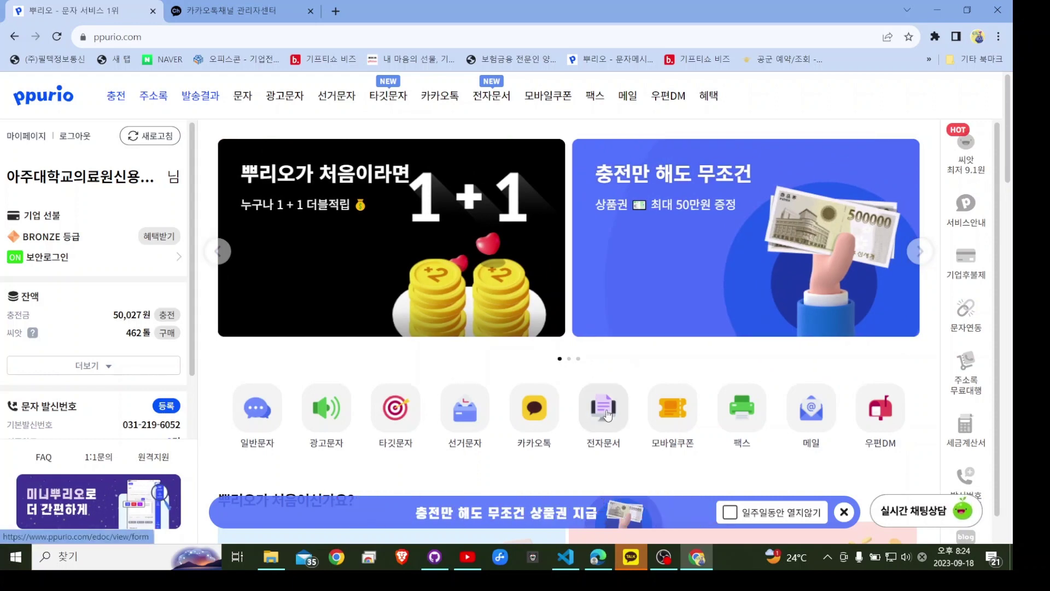
Check the category in the Kakao channel's profile settings and return to the Ppurio site
mouse_move(449, 105)
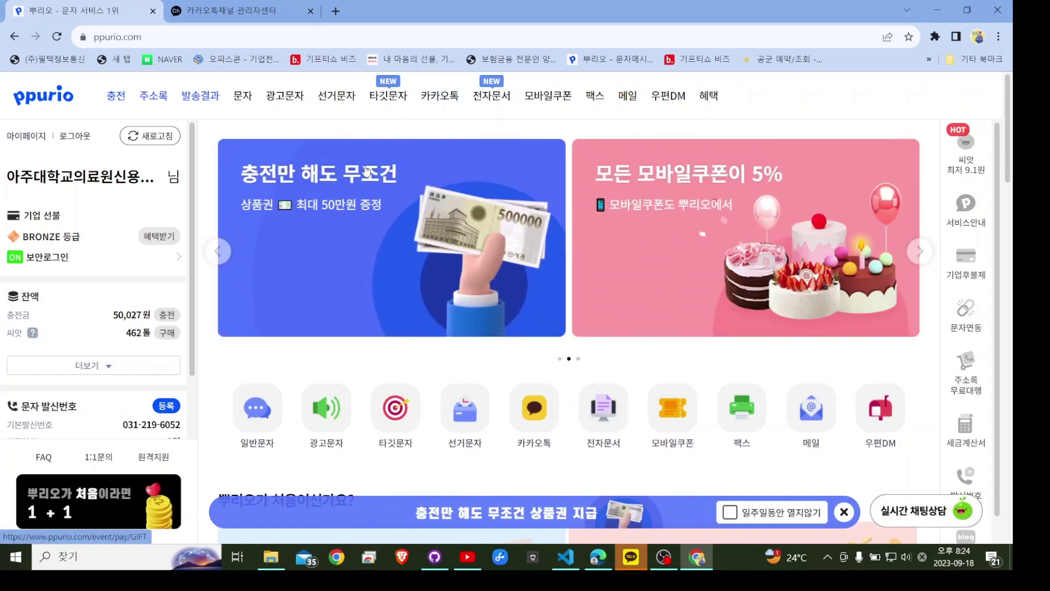
click(228, 12)
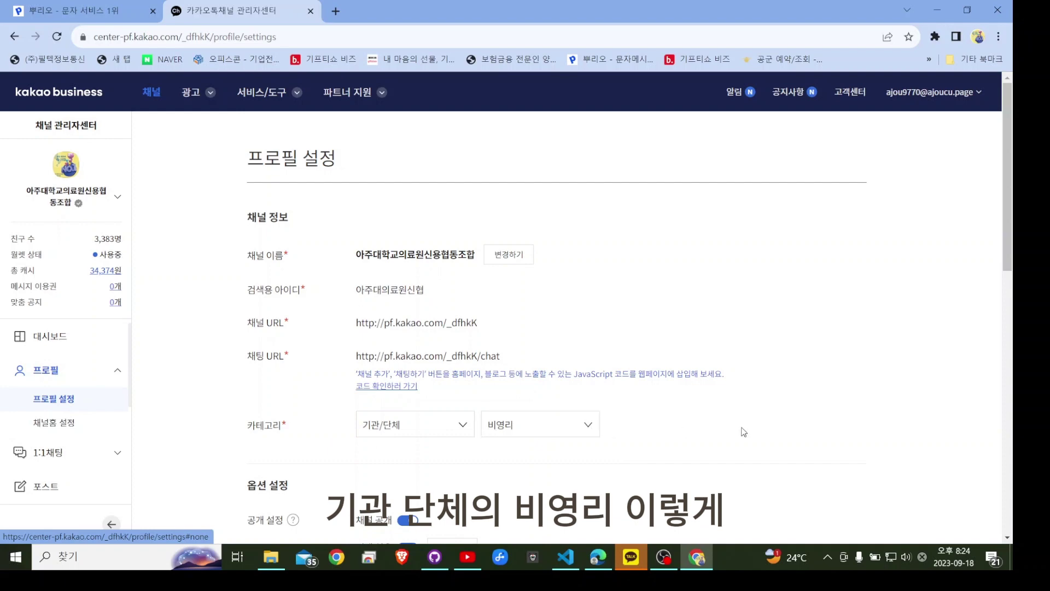
click(46, 11)
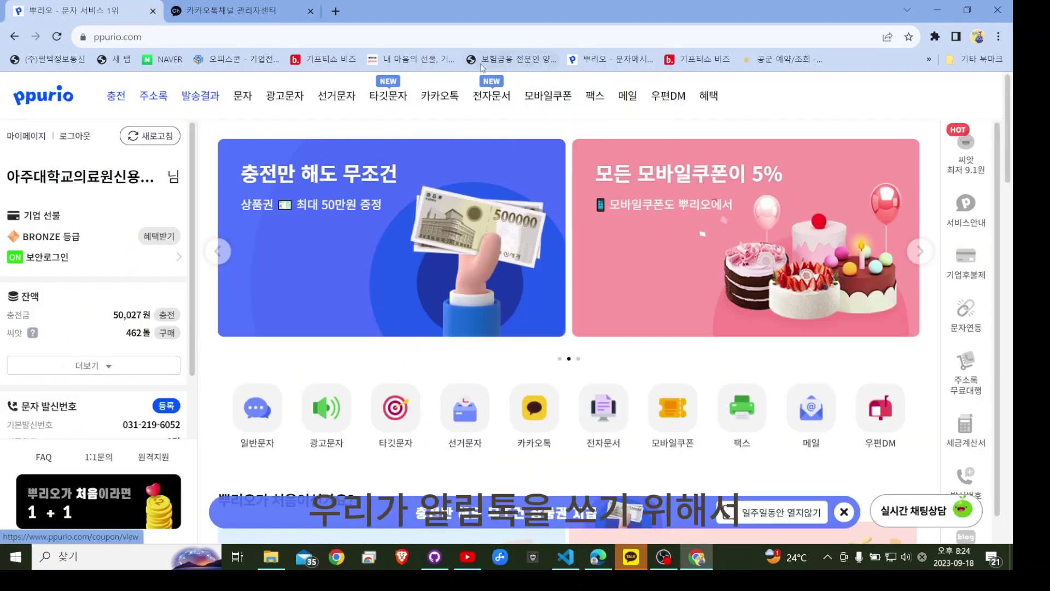
Open the KakaoTalk 알림톡 sending page and check which sender profiles are available without choosing one
mouse_move(439, 96)
click(439, 130)
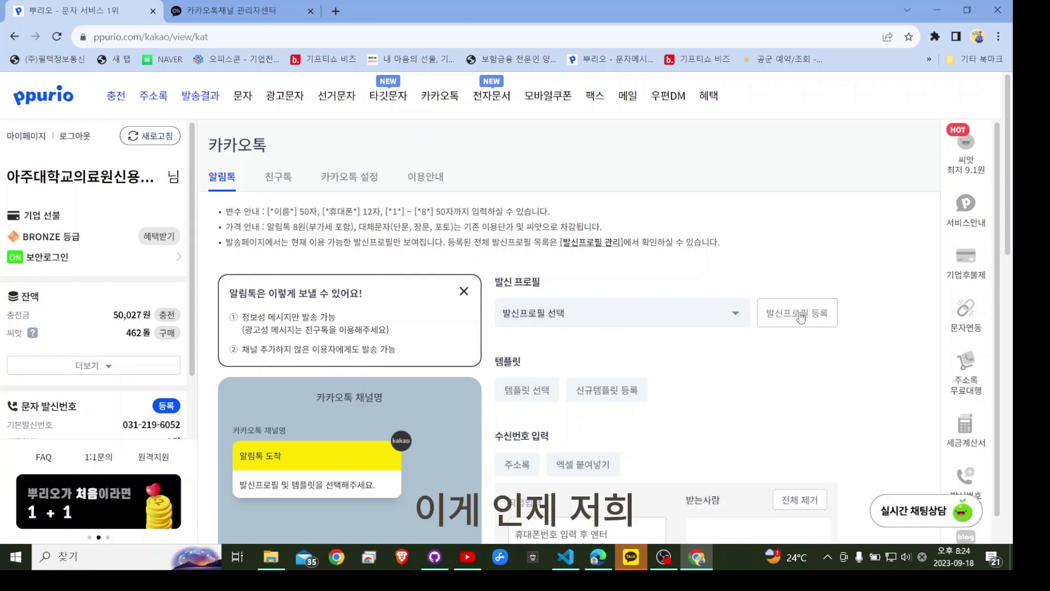
click(735, 318)
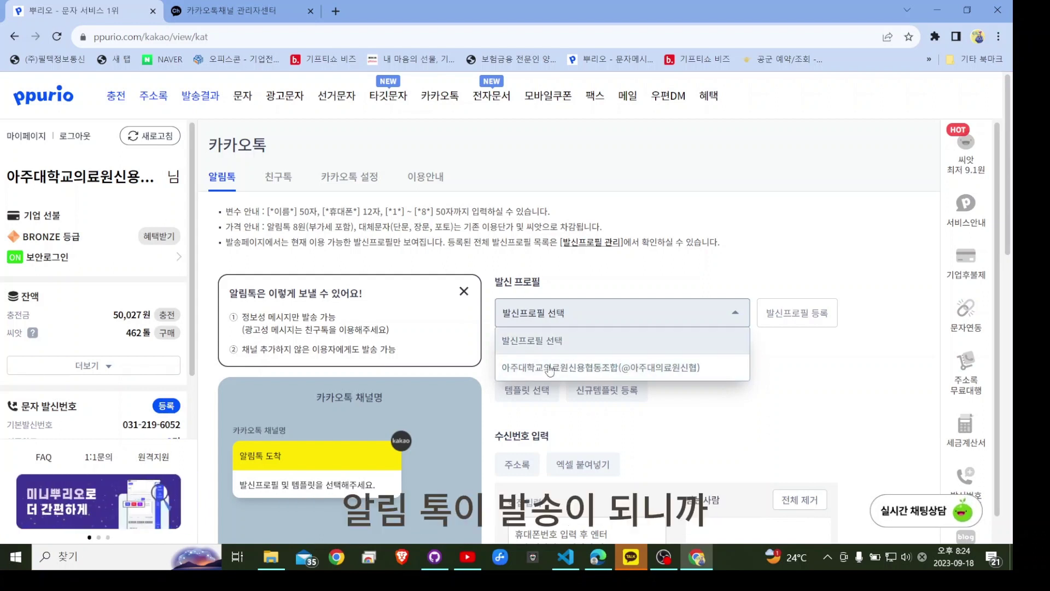
click(558, 341)
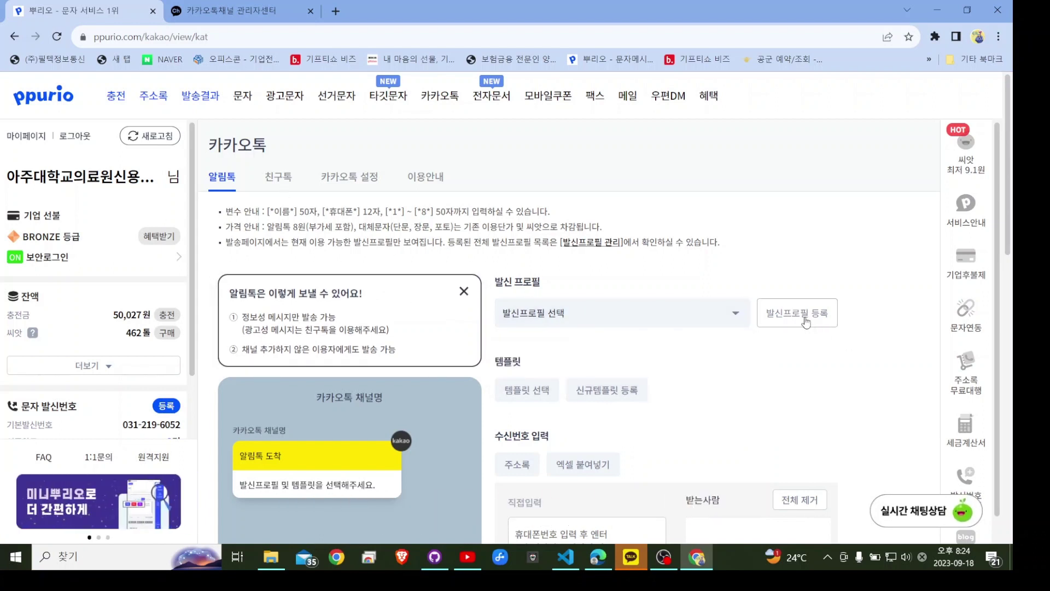
Open the sender profile registration form and examine its requirements for the profile ID, manager's mobile number and category
click(805, 319)
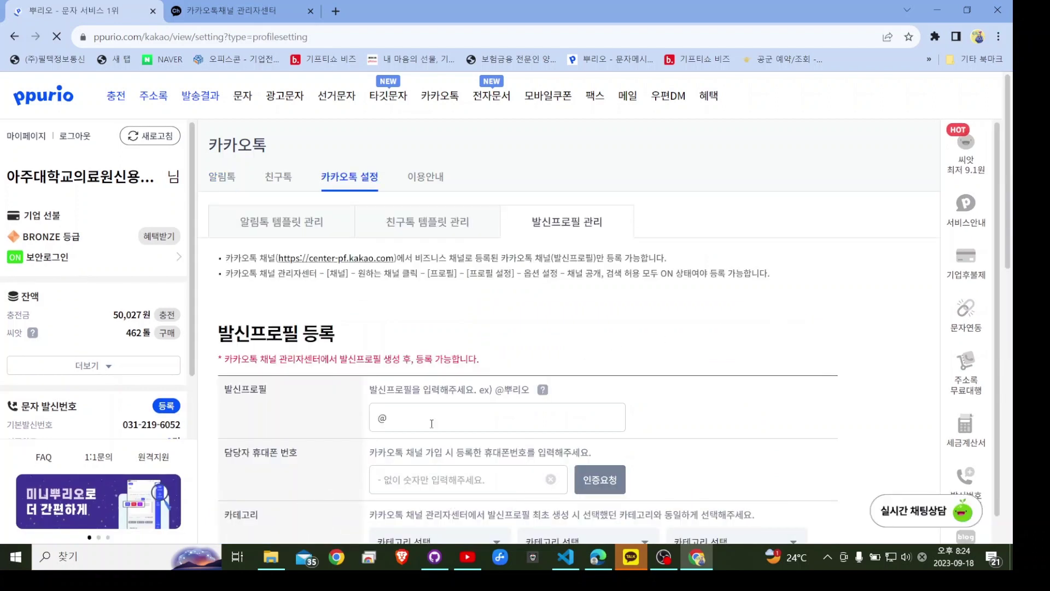
click(426, 421)
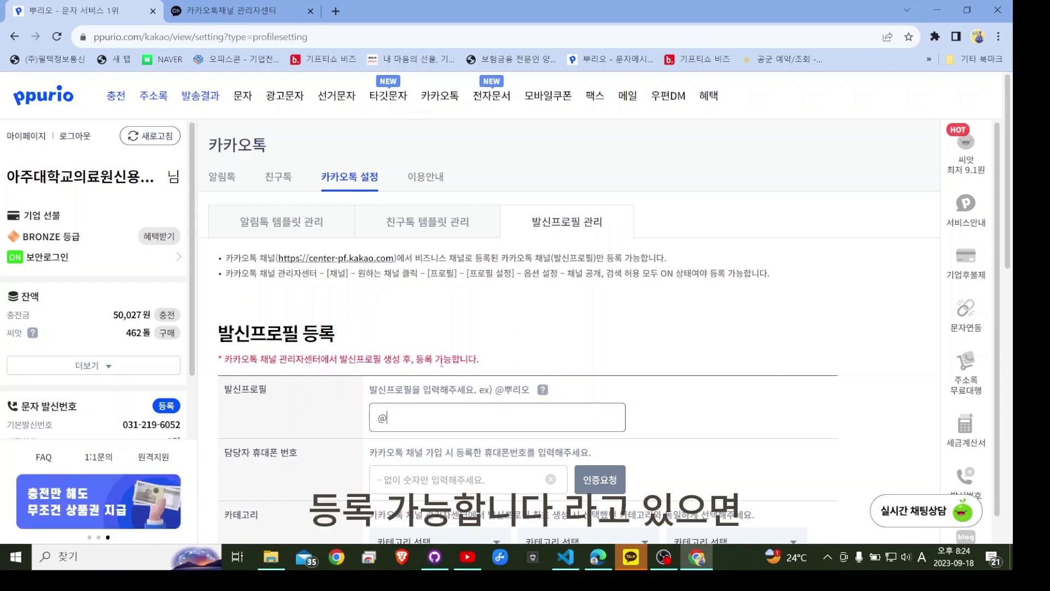
drag(498, 365, 204, 368)
click(407, 417)
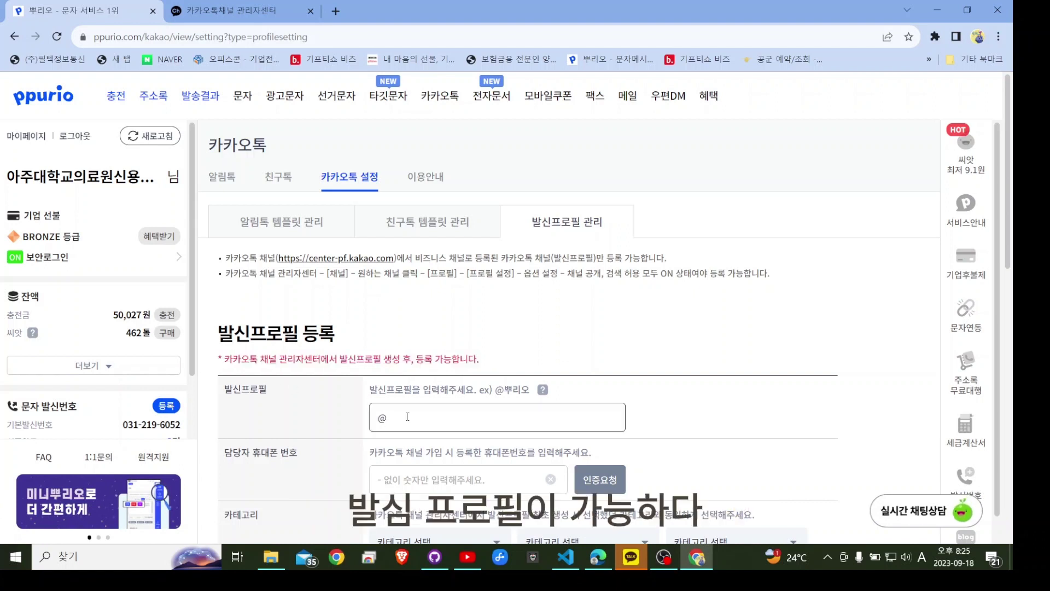
scroll(407, 417, down, 2)
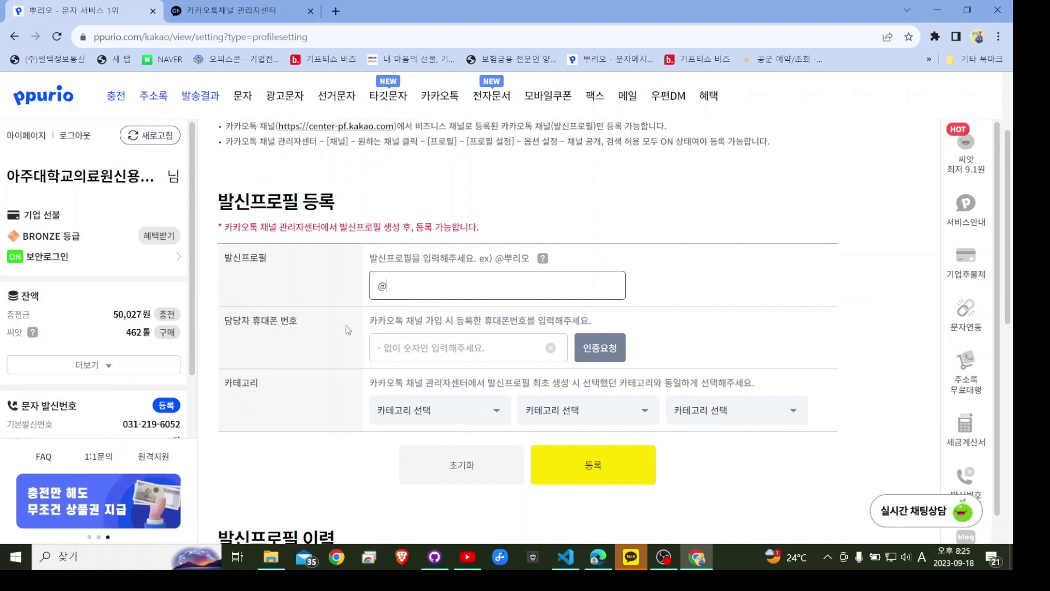
drag(369, 321, 600, 348)
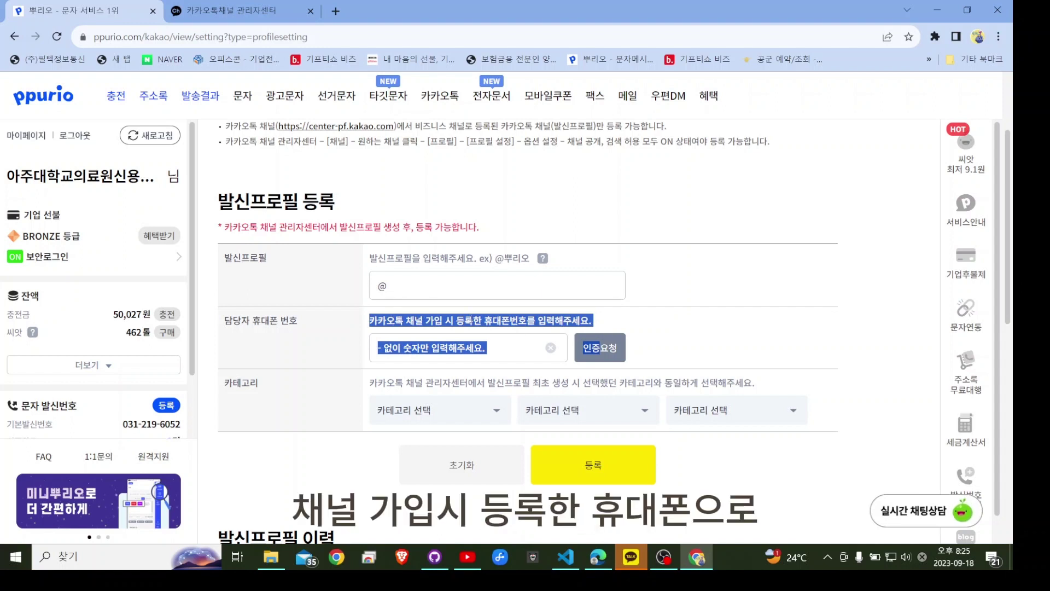
click(499, 339)
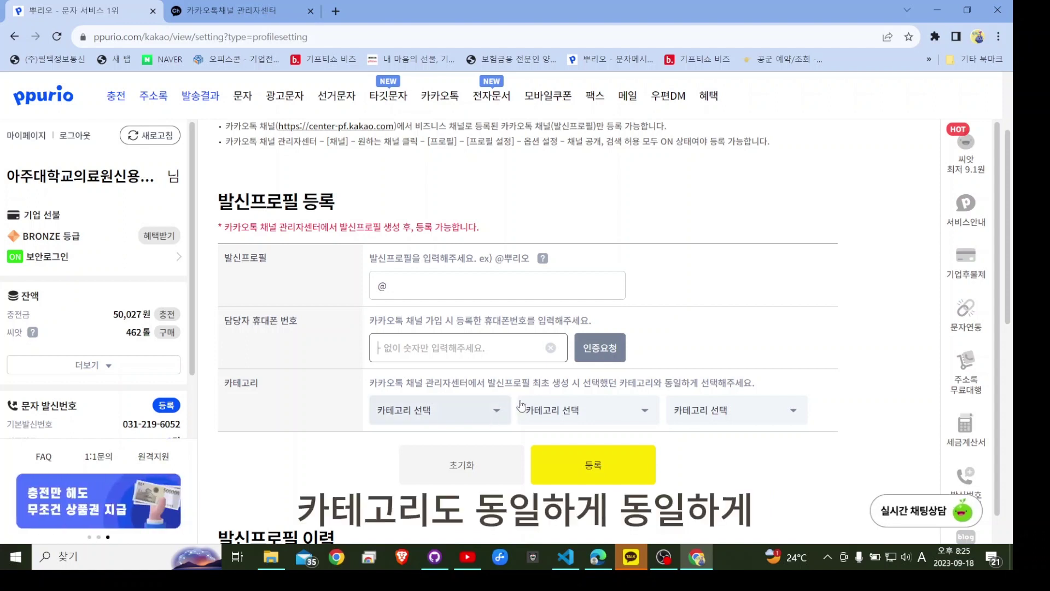
drag(757, 383, 365, 384)
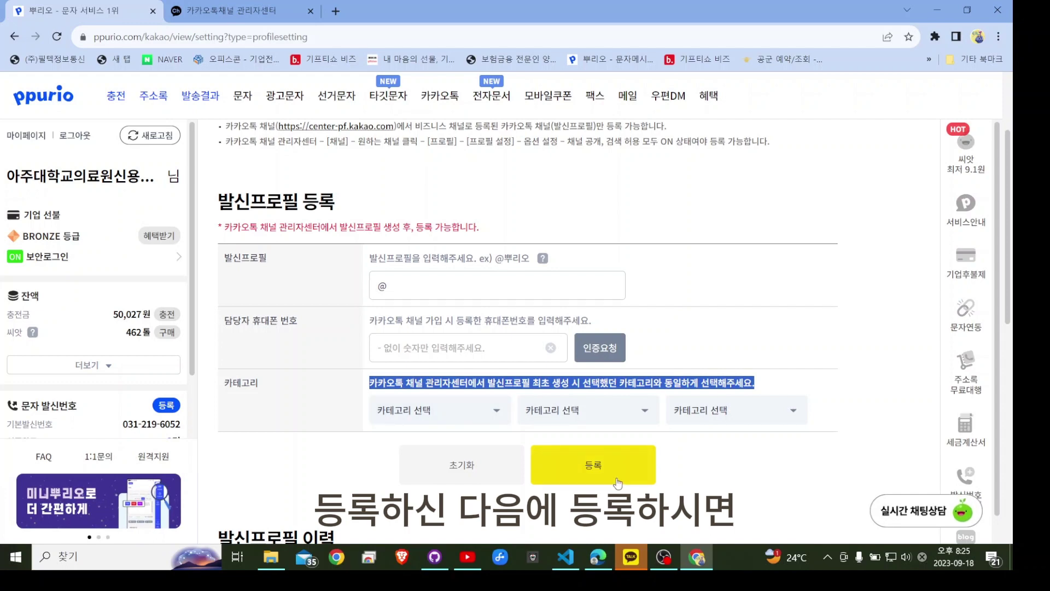
Return to the KakaoTalk 알림톡 sending page and review the registered sender profiles
mouse_move(439, 98)
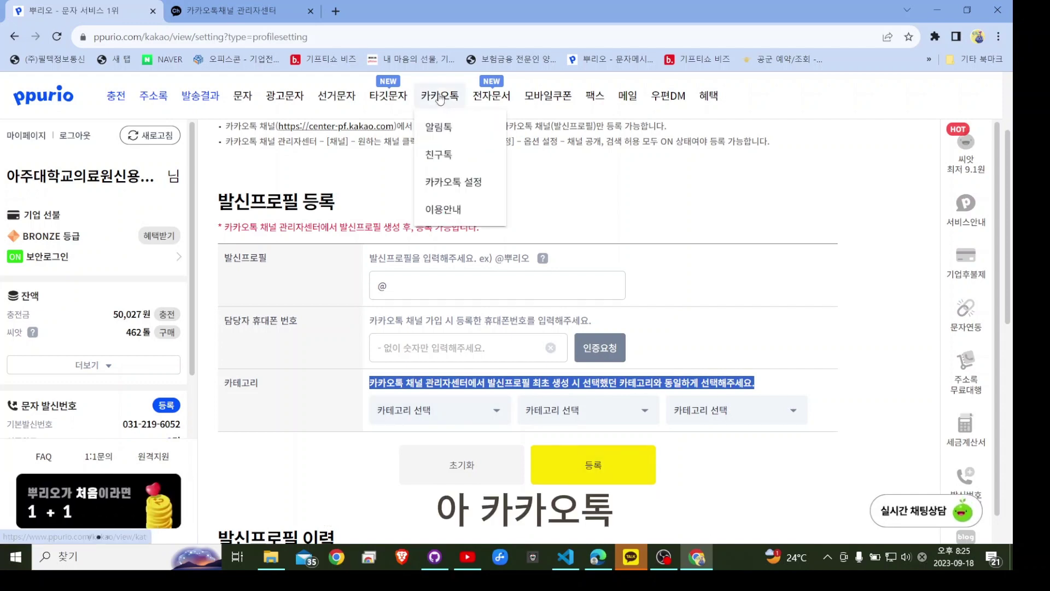
click(438, 129)
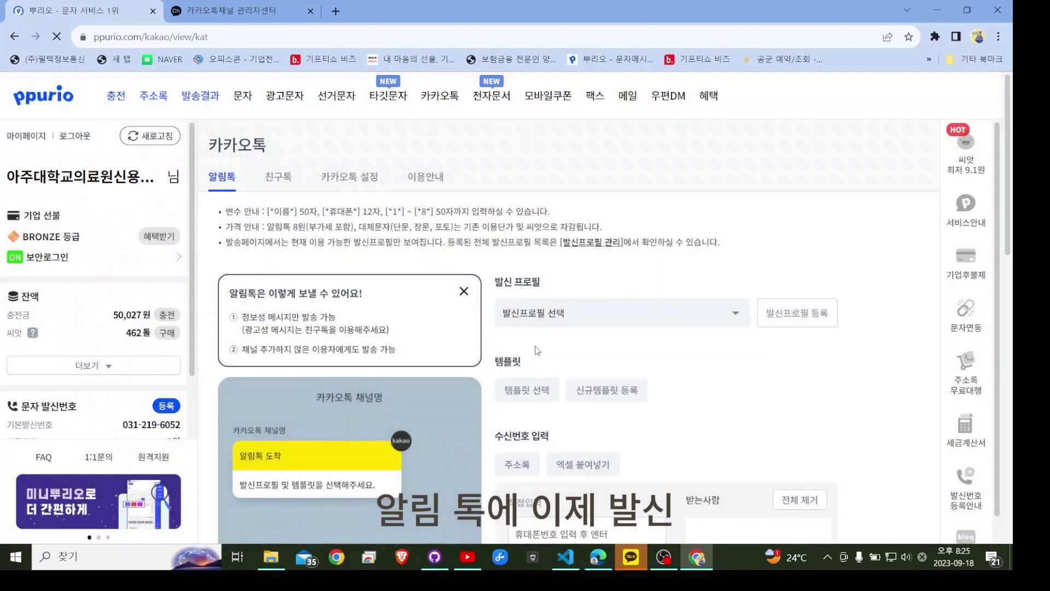
click(555, 323)
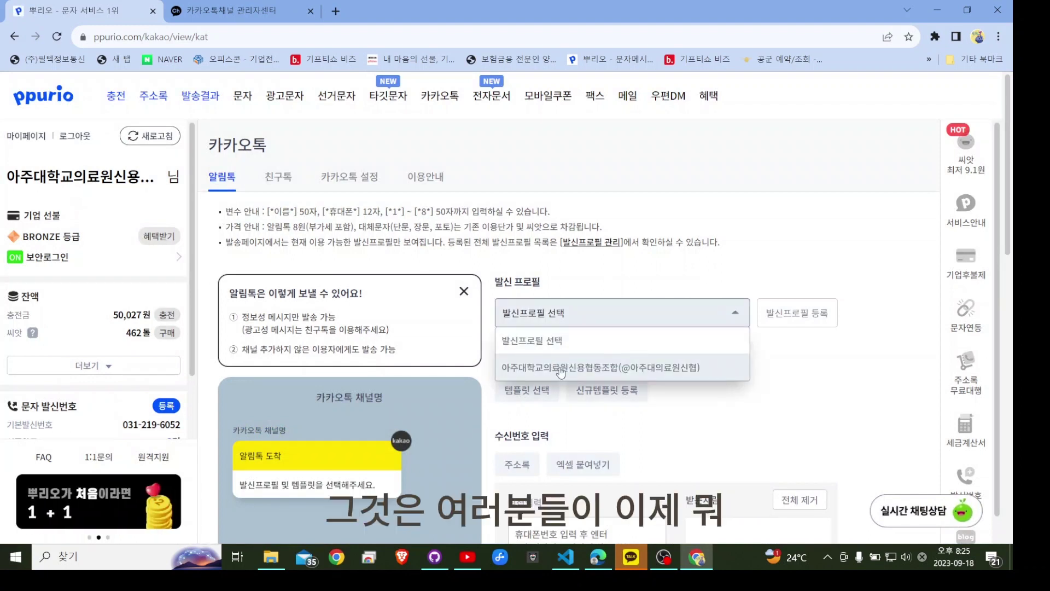
click(614, 275)
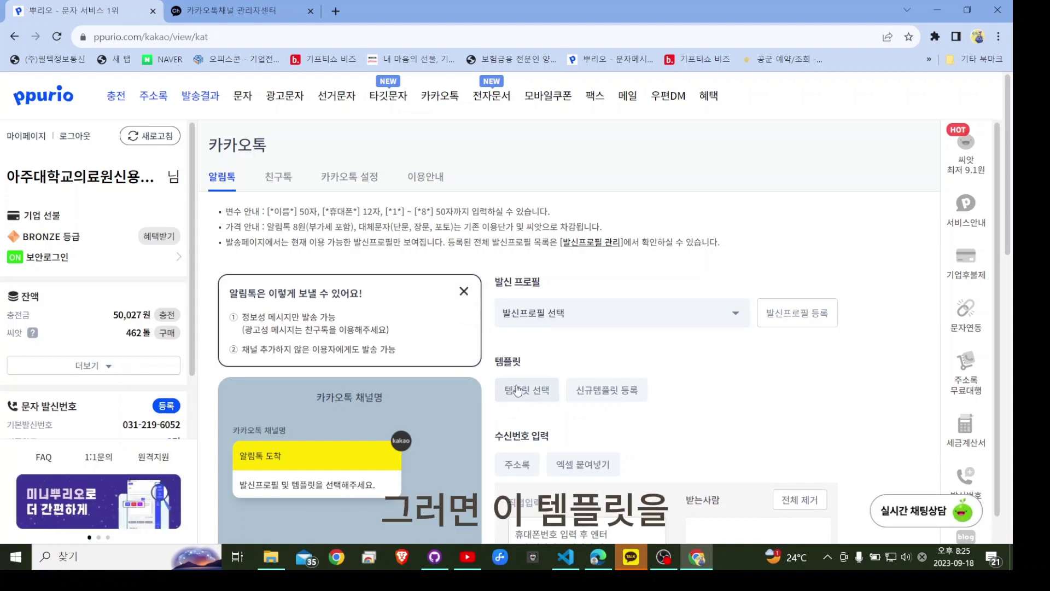
scroll(492, 328, down, 1)
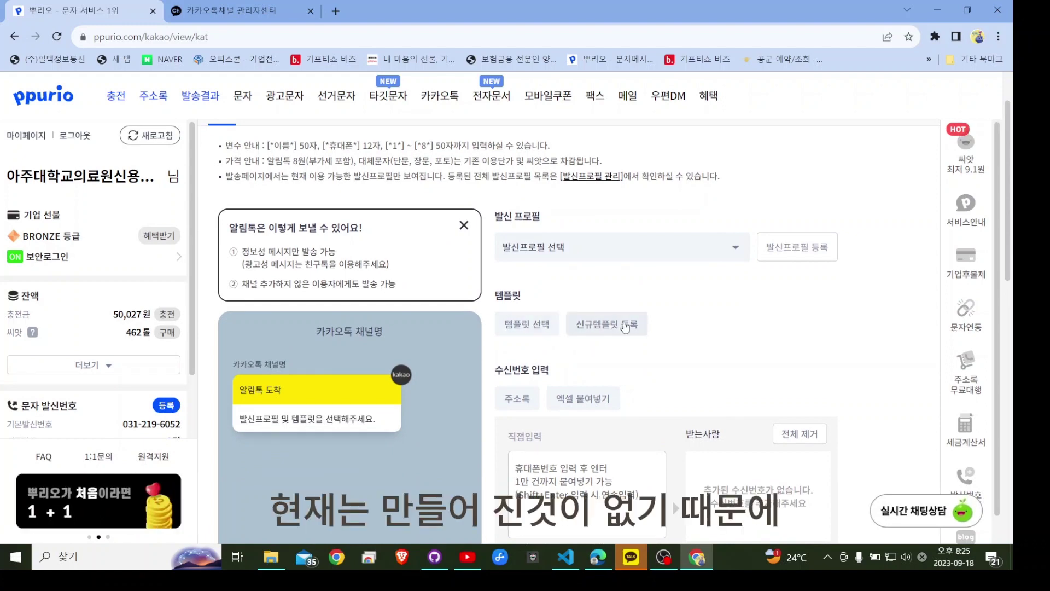
click(532, 327)
click(622, 333)
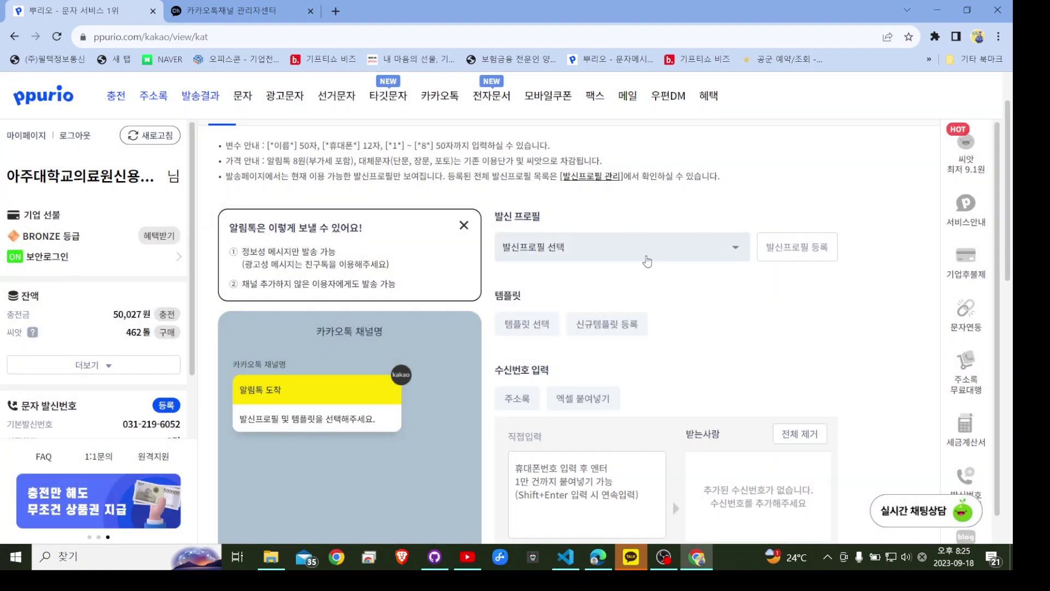
click(569, 247)
click(567, 295)
click(532, 325)
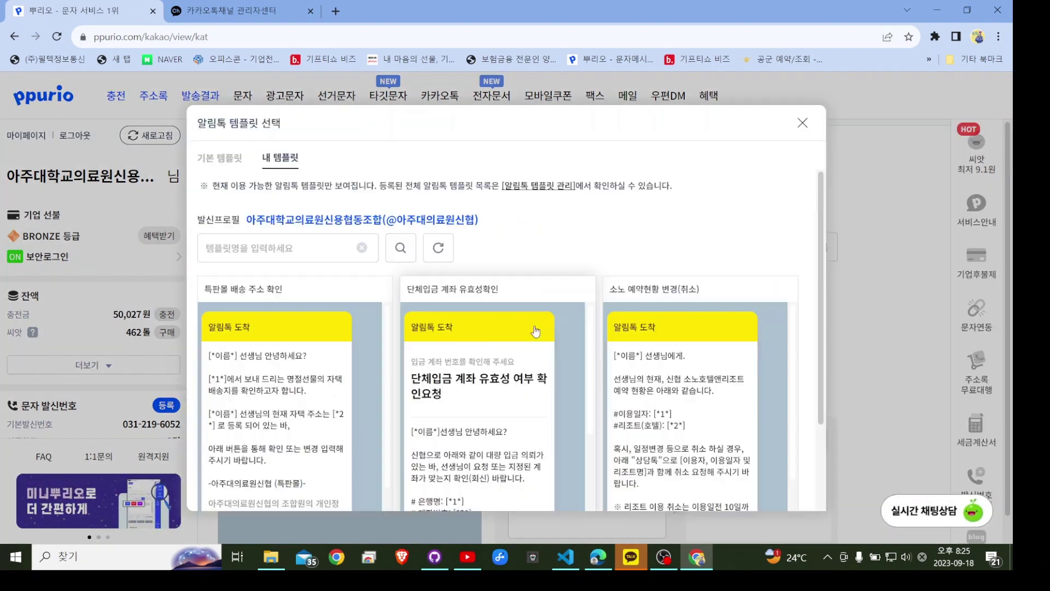
Examine the contents, variables and buttons of the saved 알림톡 templates on the first page of 내 템플릿
scroll(556, 268, down, 2)
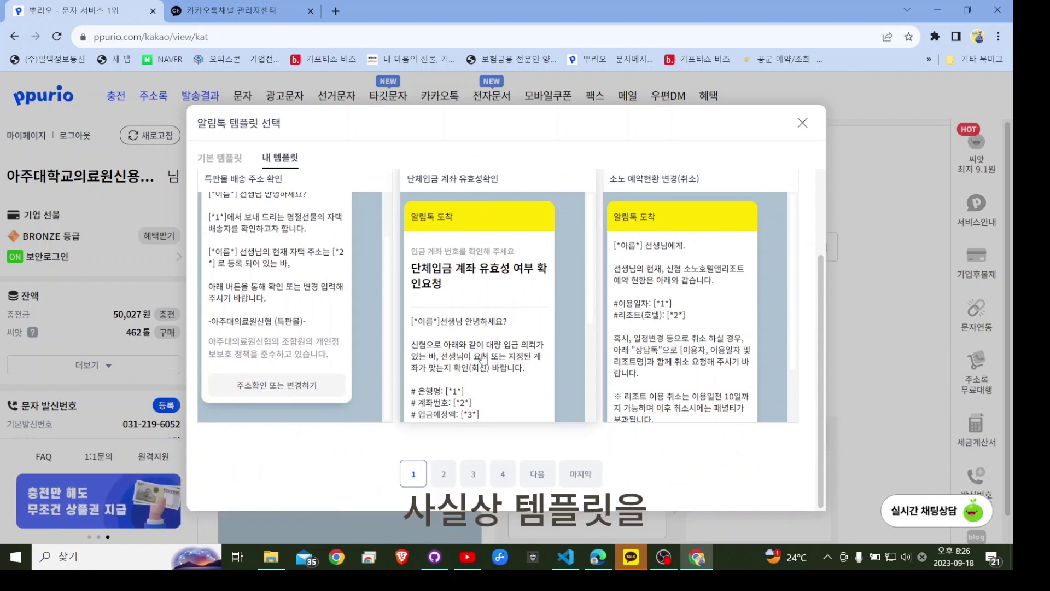
scroll(328, 383, up, 2)
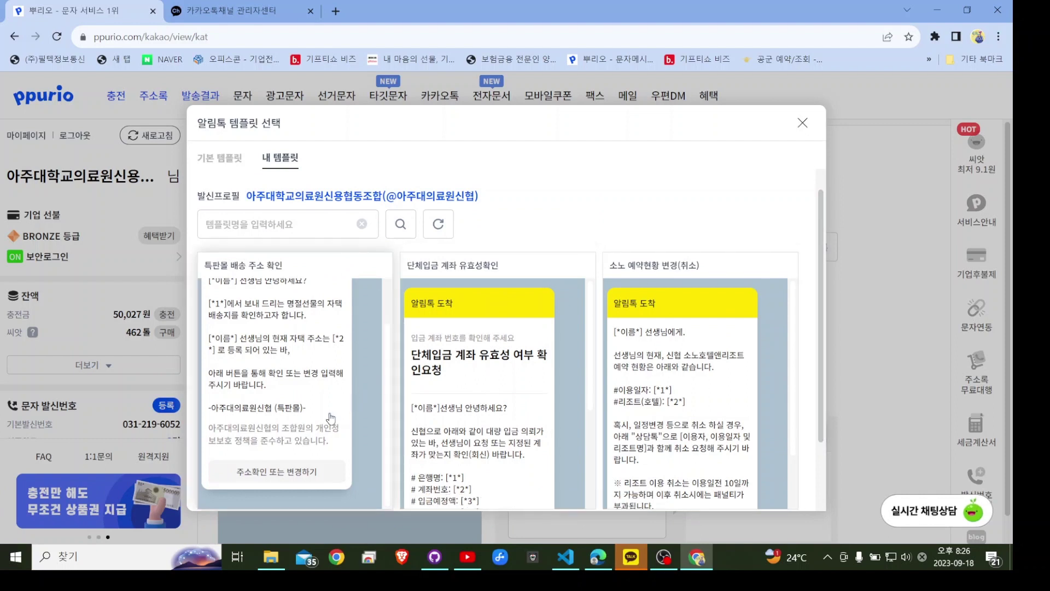
scroll(329, 420, up, 2)
scroll(585, 390, down, 3)
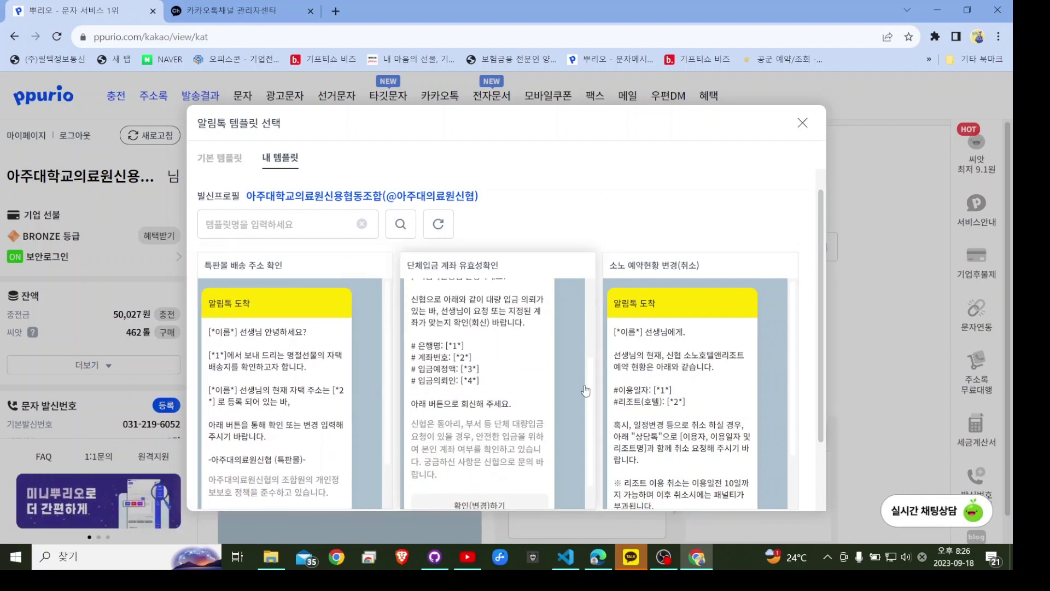
scroll(585, 390, up, 3)
scroll(586, 391, up, 1)
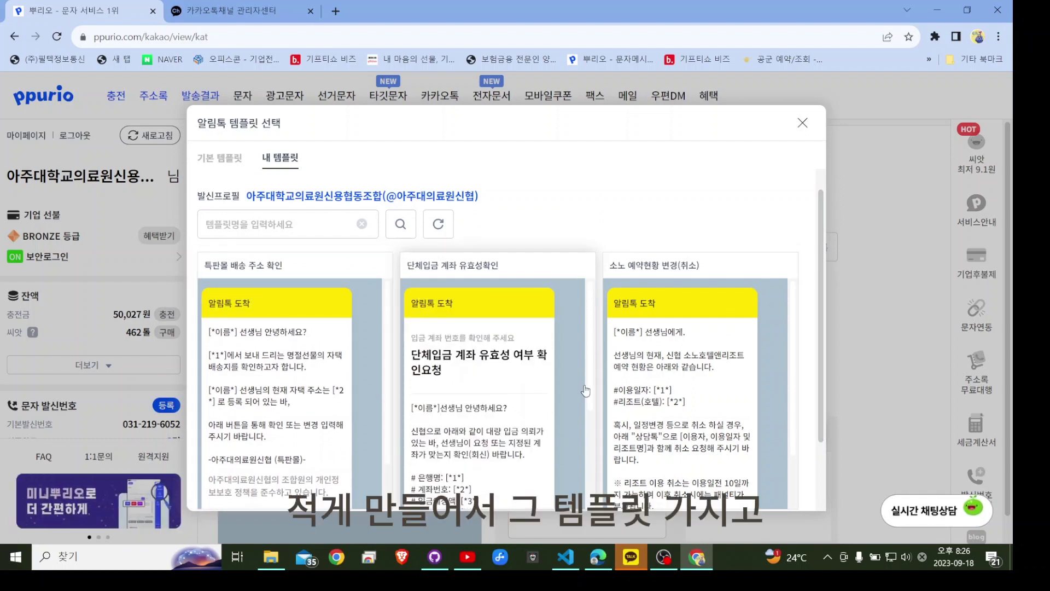
triple_click(721, 193)
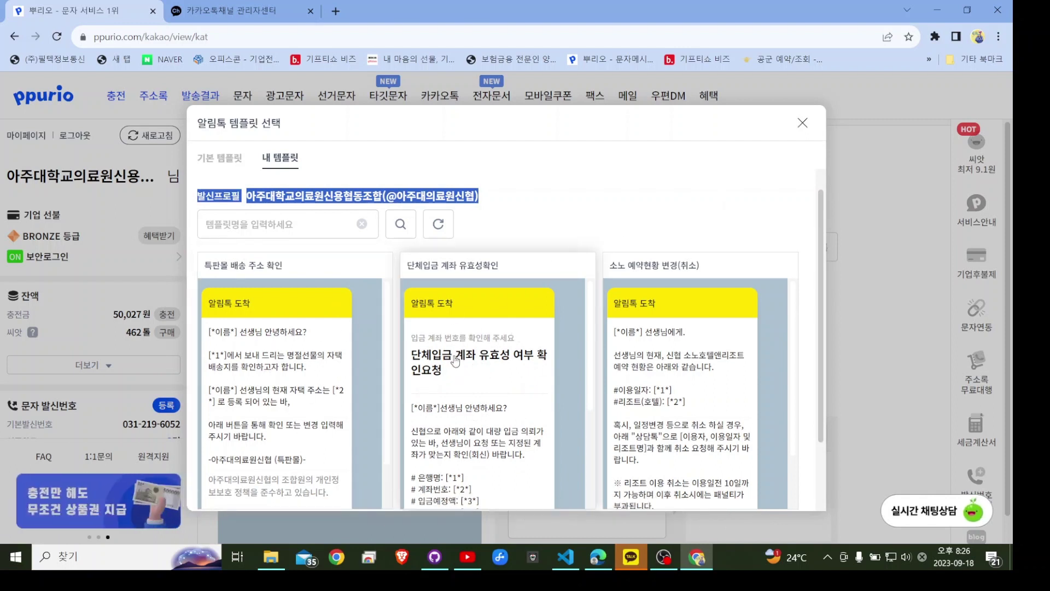
click(575, 199)
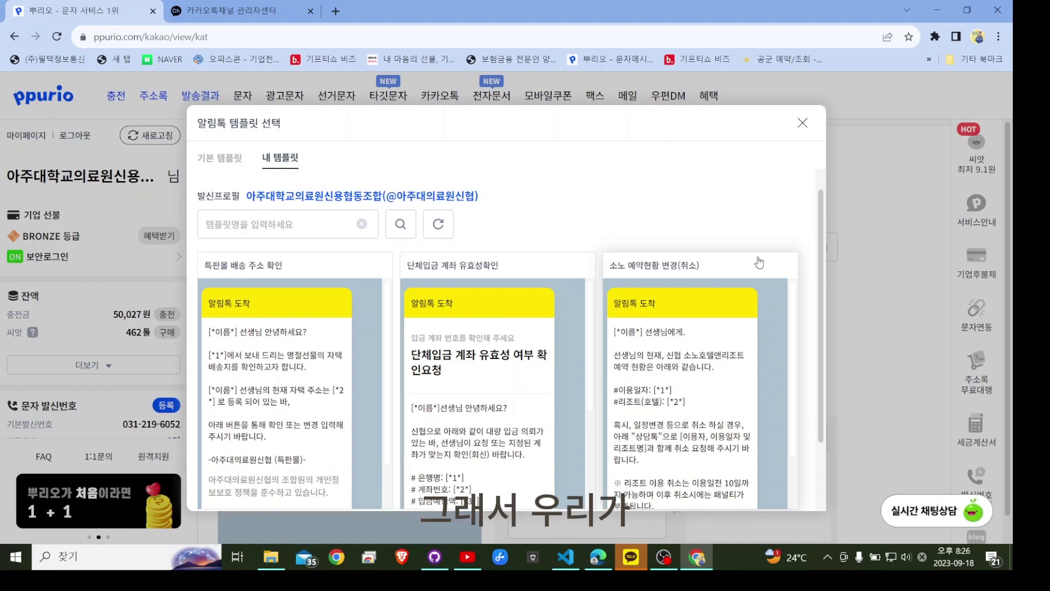
key(ctrl+a)
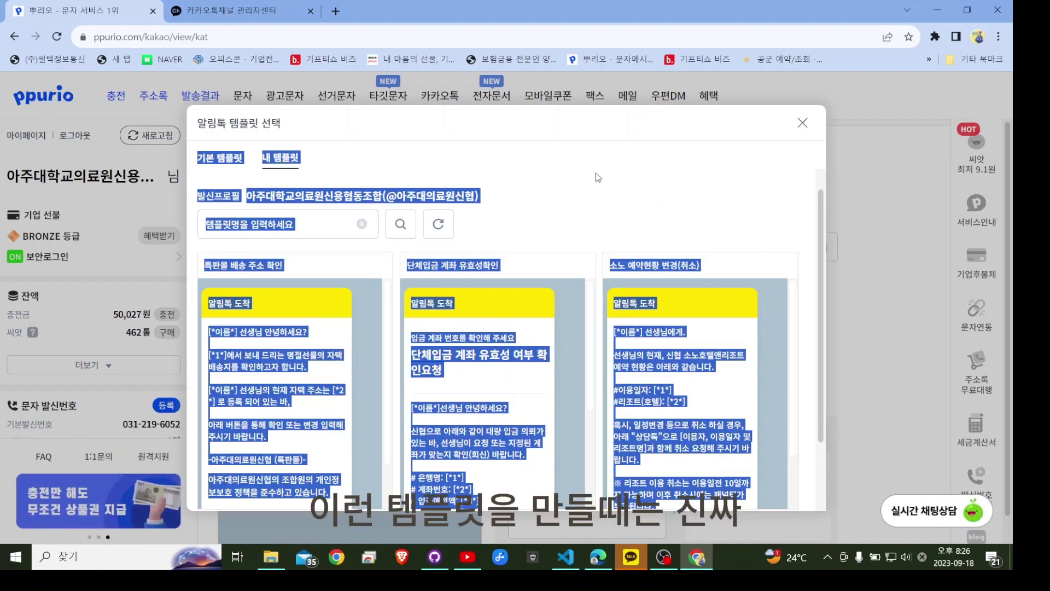
click(660, 130)
scroll(549, 339, down, 2)
scroll(547, 383, up, 2)
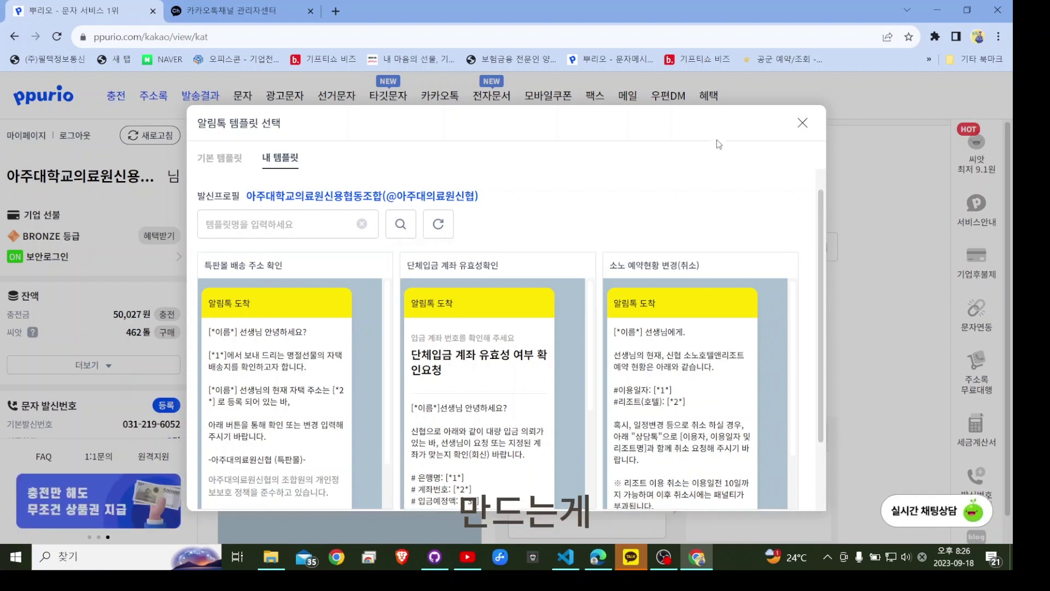
scroll(807, 345, down, 2)
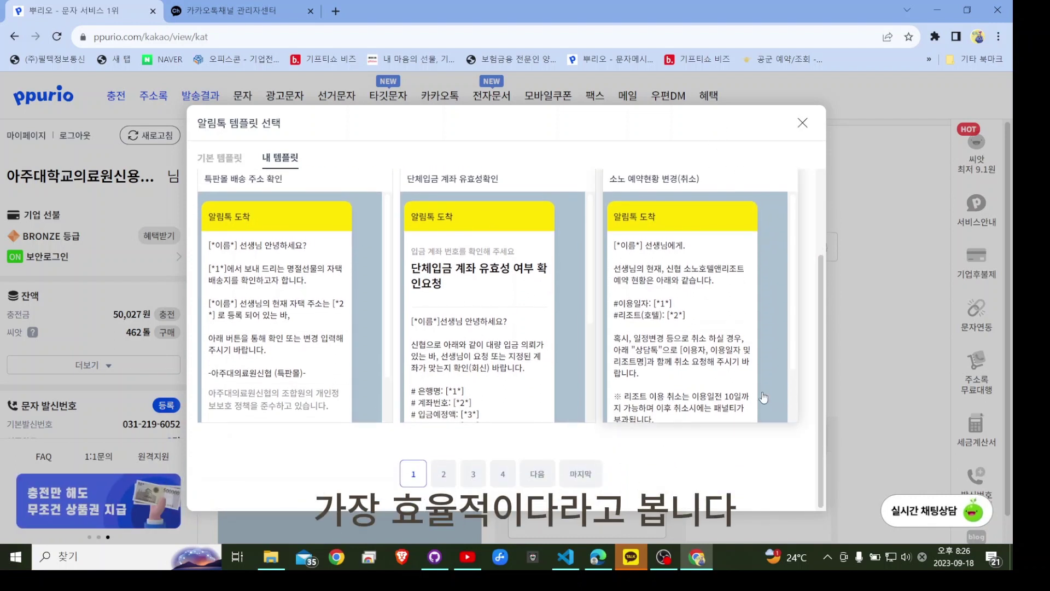
Browse the last page of saved templates, go back to the first page and close the template selection
click(574, 481)
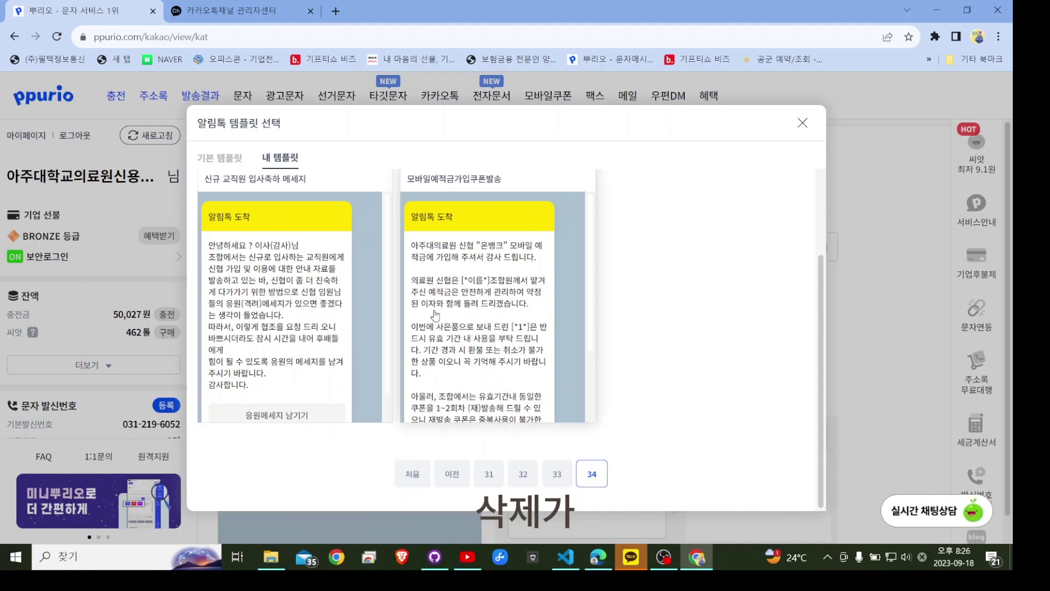
click(429, 481)
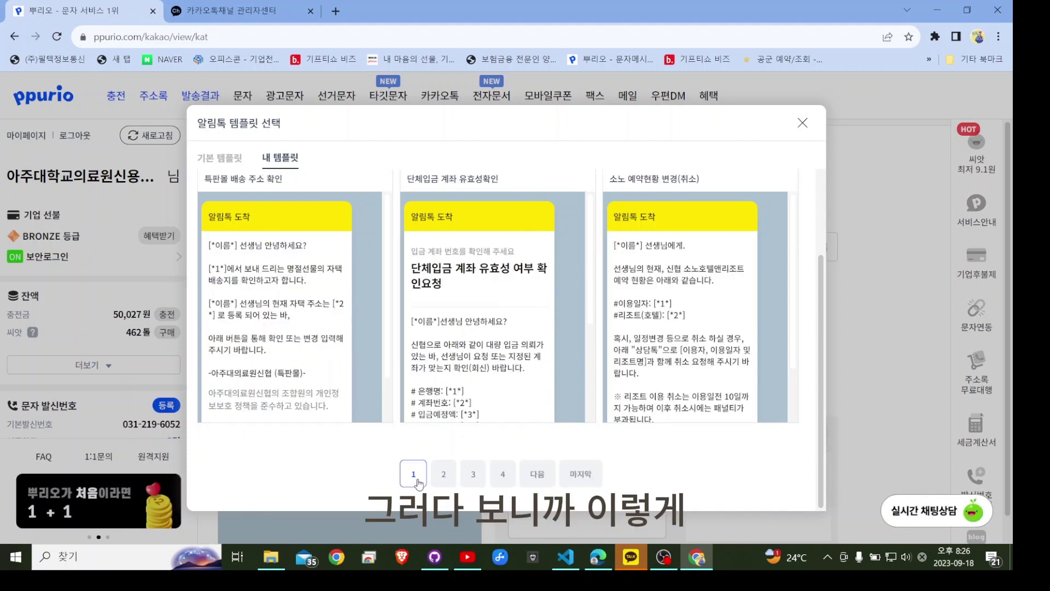
click(573, 483)
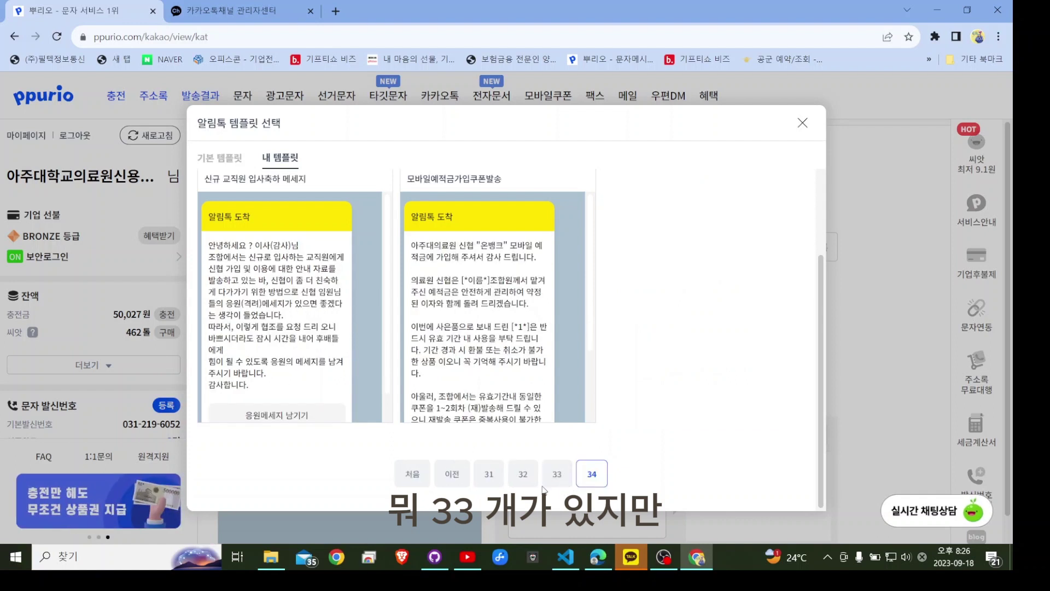
click(415, 479)
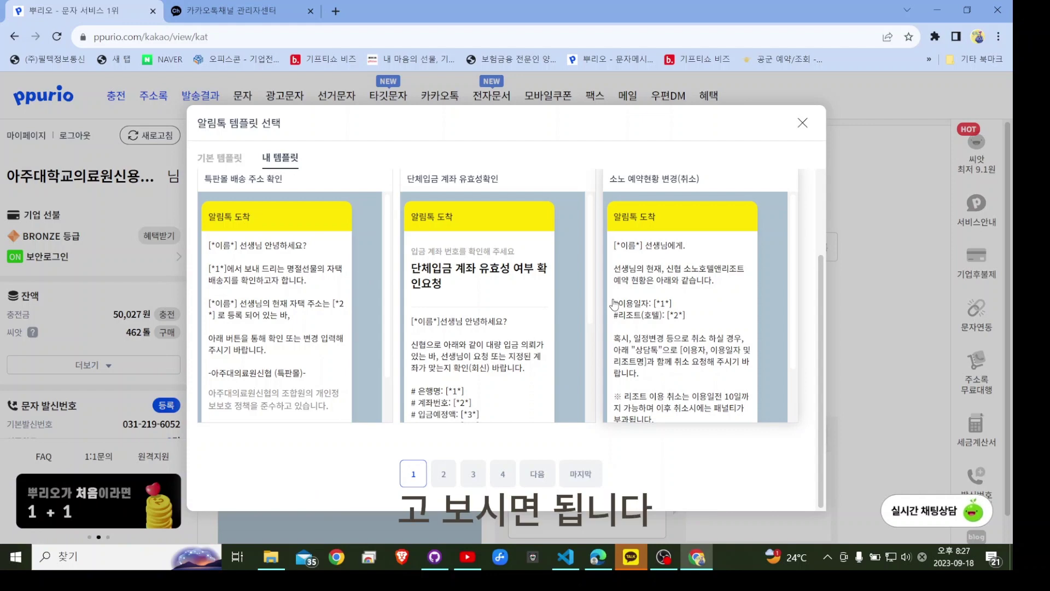
click(802, 122)
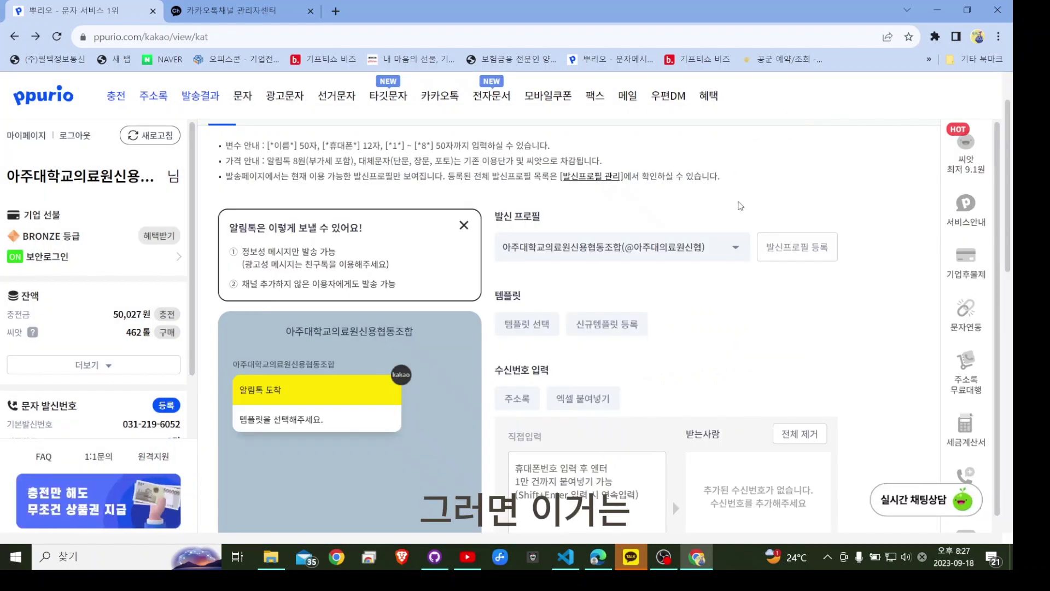
Check the saved template selection once more, close it and open the registration form for a new 알림톡 template
click(533, 327)
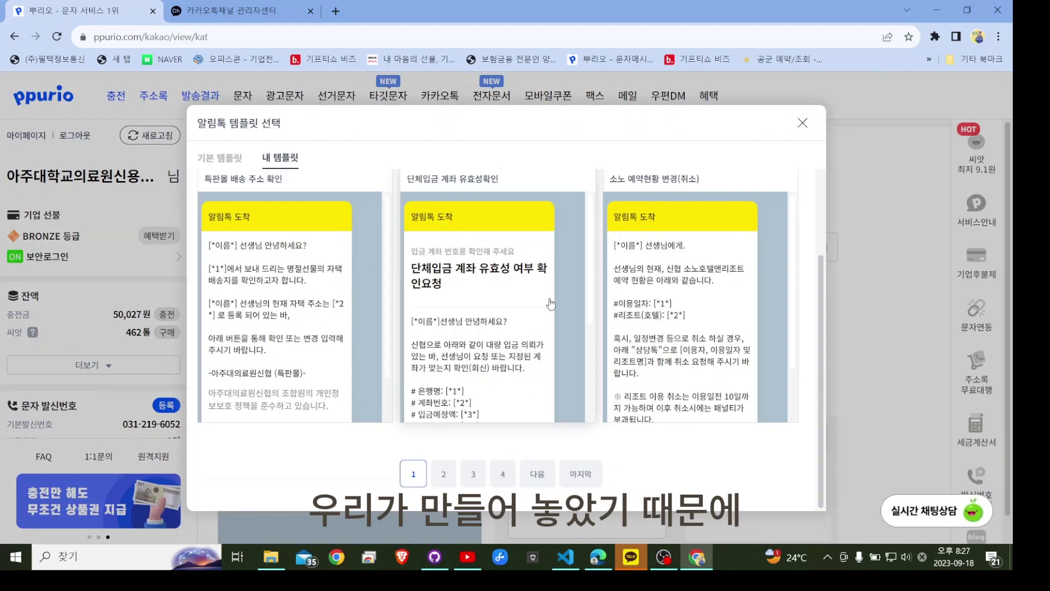
click(804, 128)
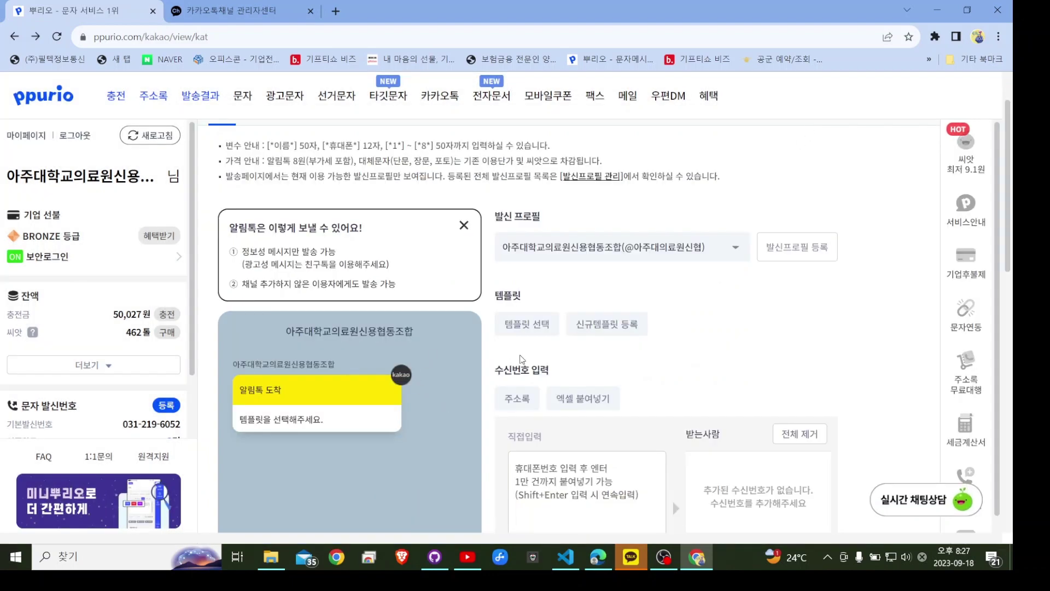
click(600, 325)
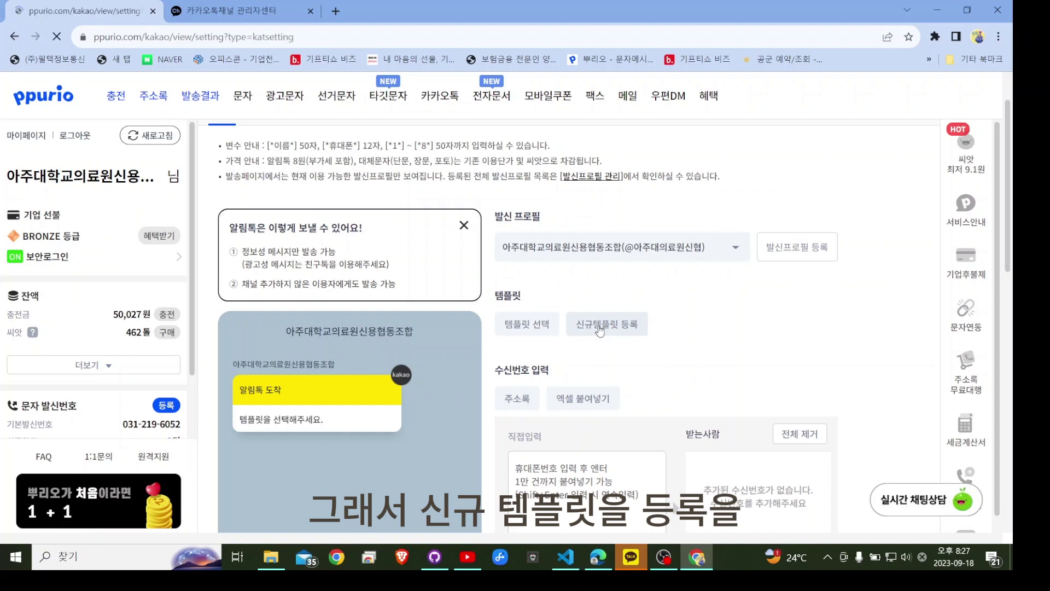
scroll(600, 331, down, 2)
scroll(600, 330, down, 1)
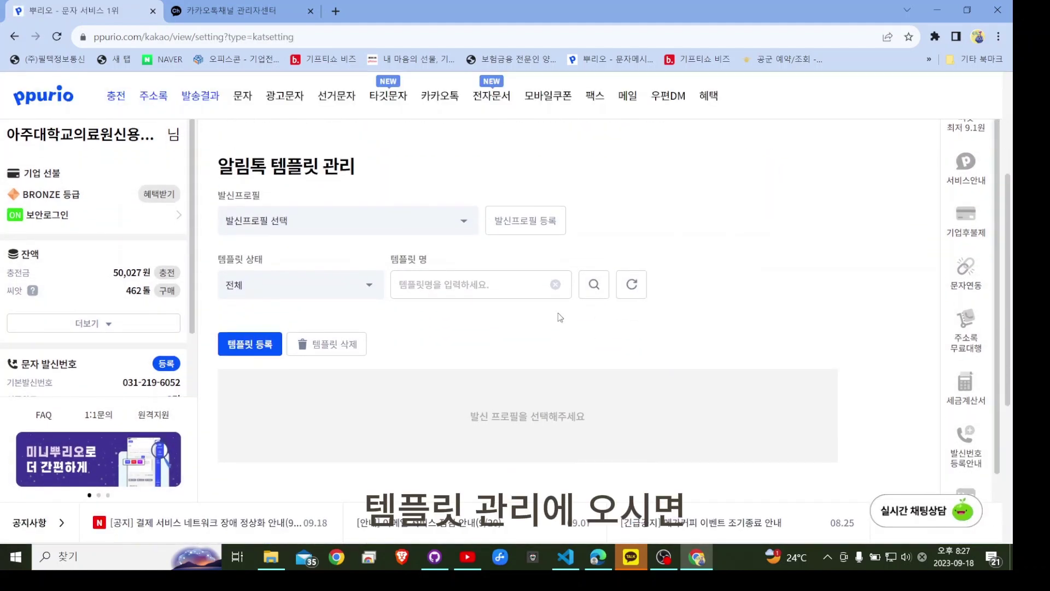
click(255, 353)
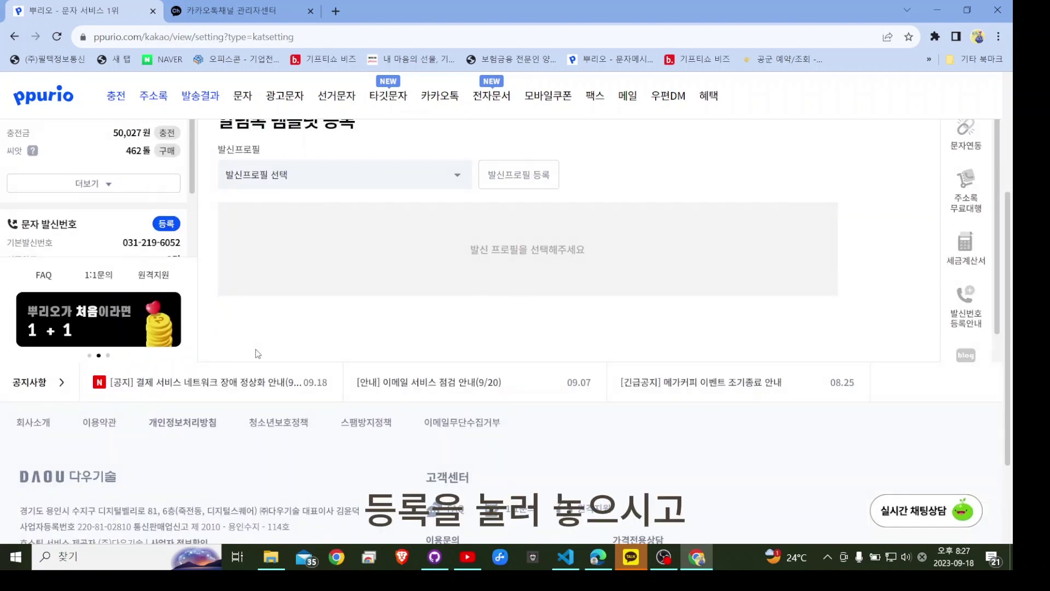
scroll(387, 335, up, 2)
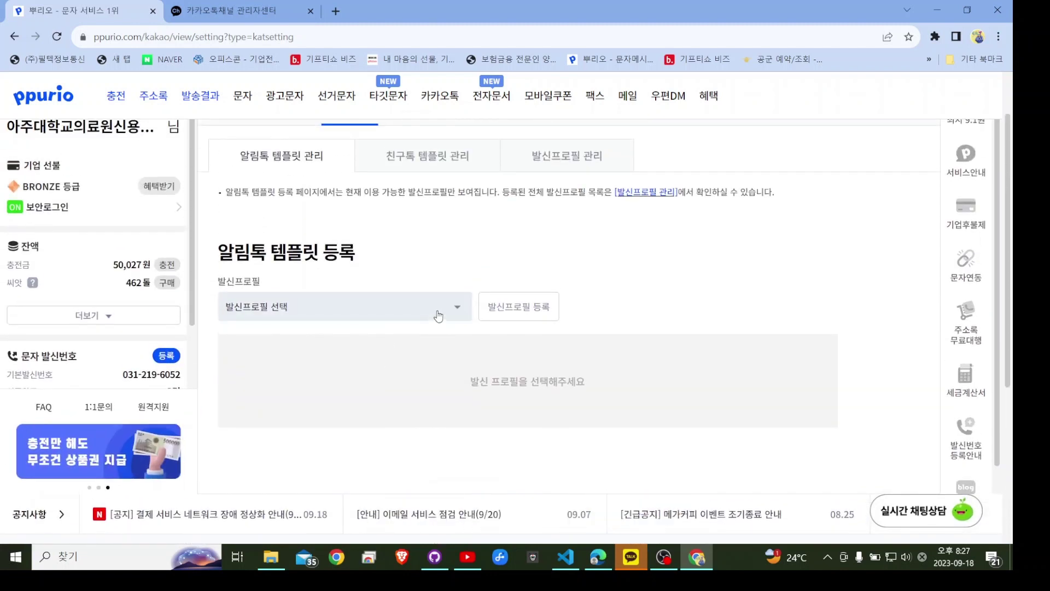
click(438, 314)
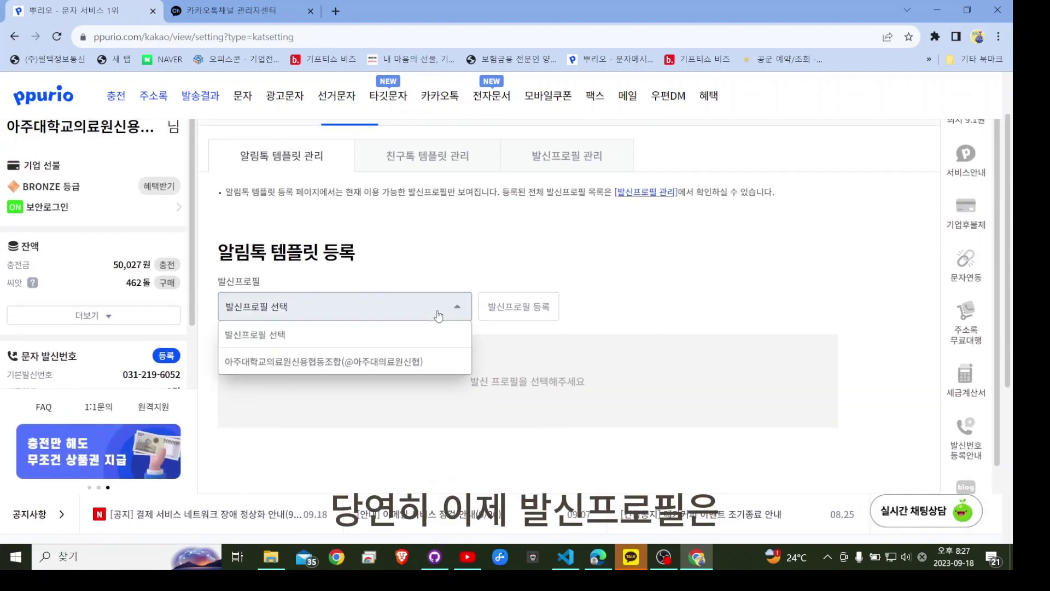
click(275, 361)
scroll(614, 304, down, 3)
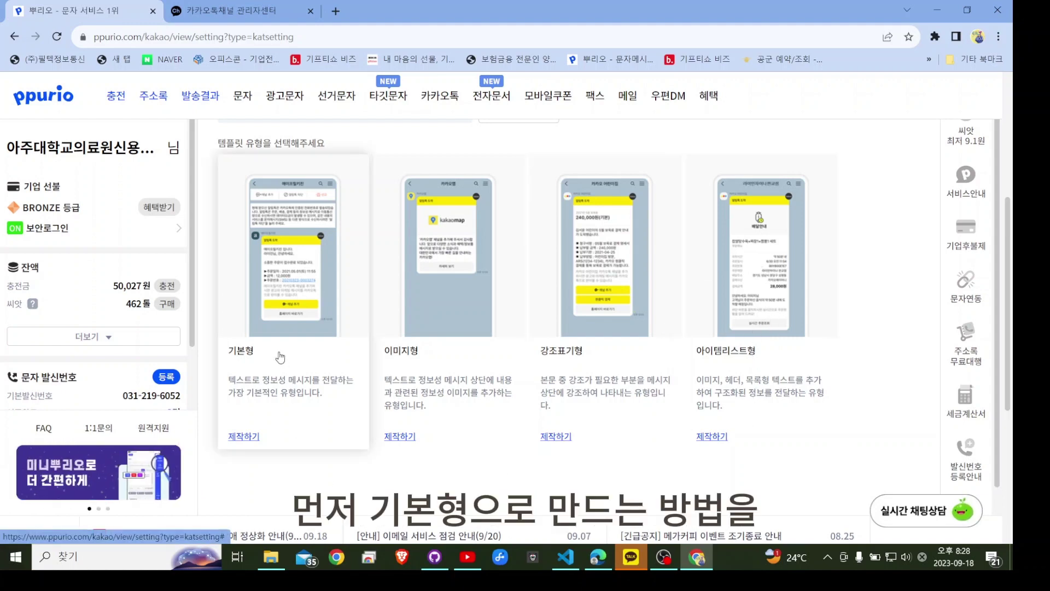
click(248, 436)
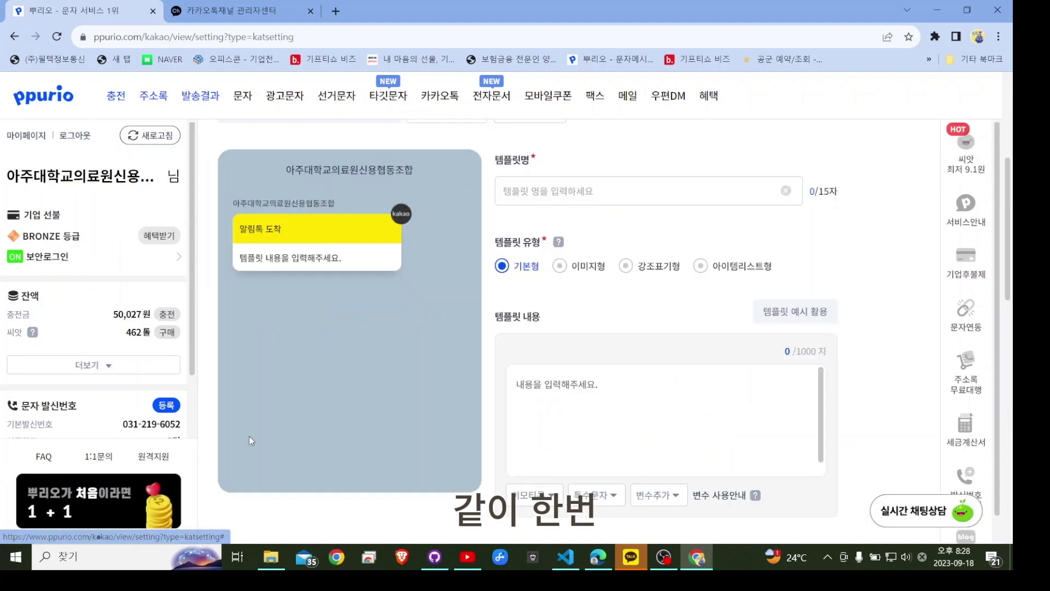
Name the new template 행사참가신청
click(539, 190)
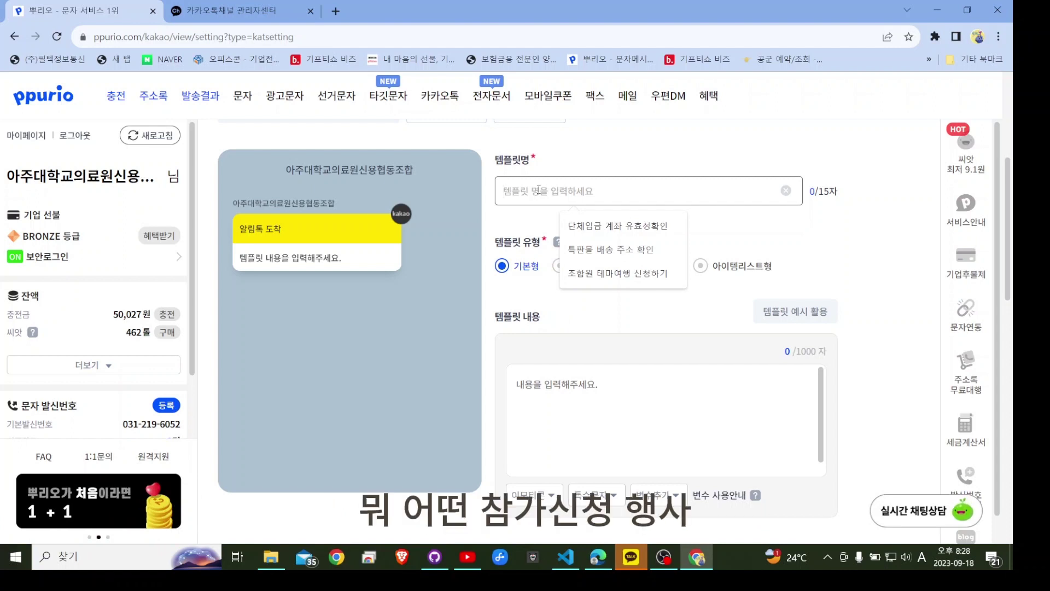
text(godt)
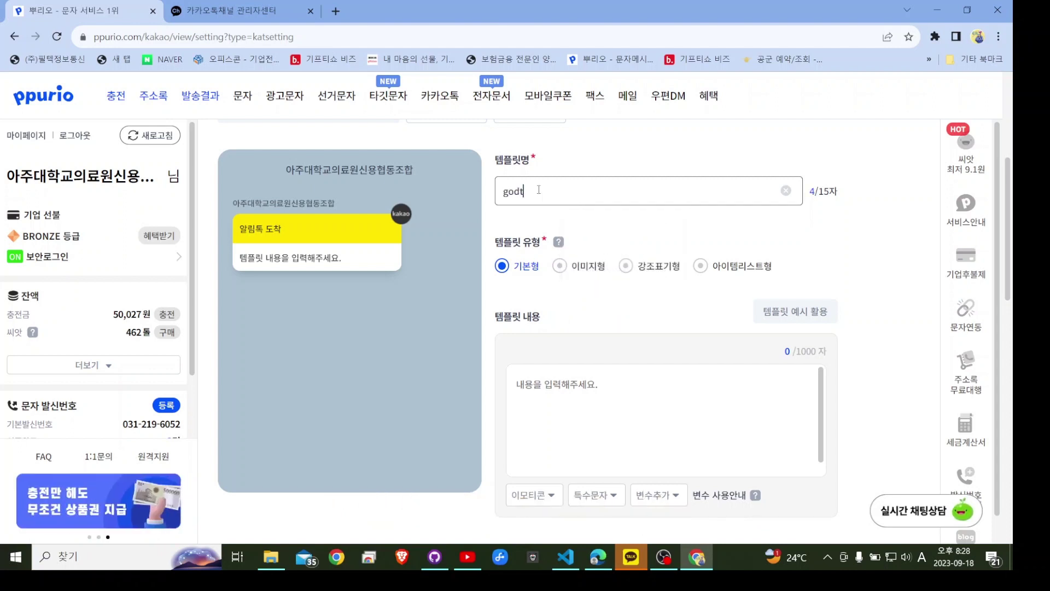
key(BackSpace)
key(Hangul)
text(행사)
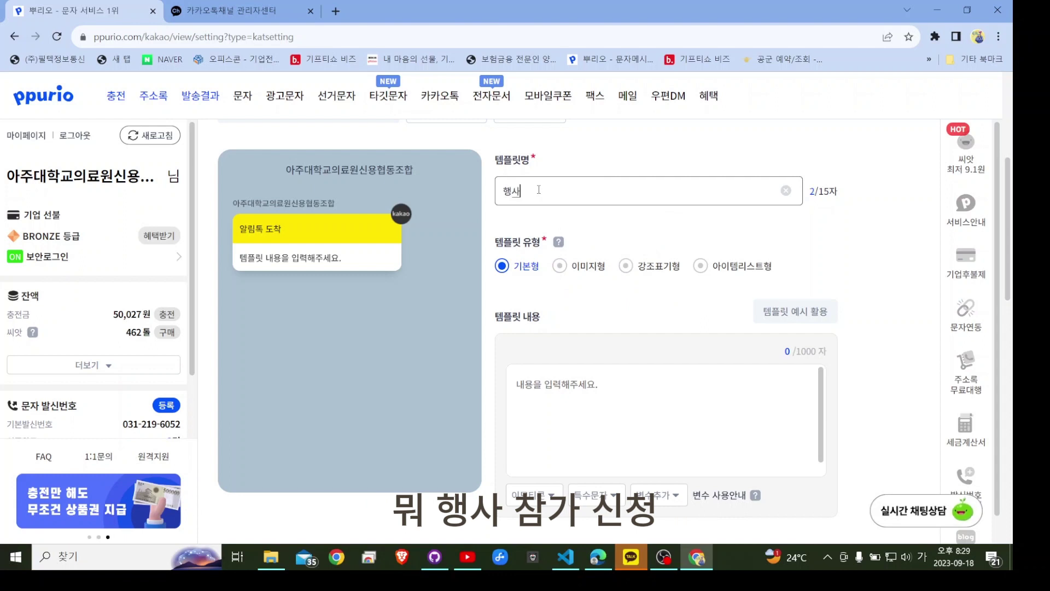
text(참ㄱ)
text(신청)
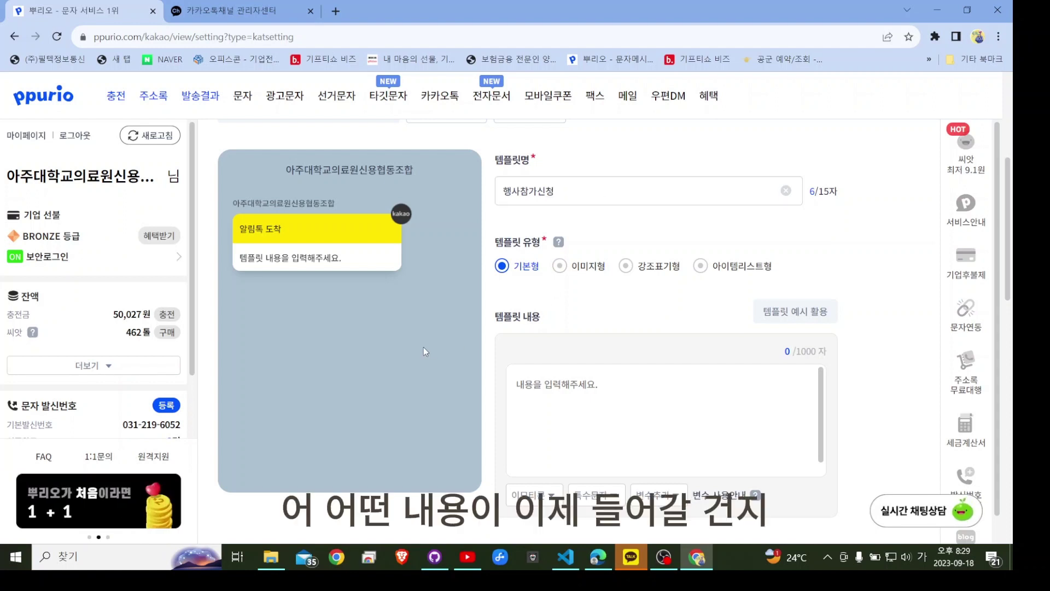
Begin the template content with the [*이름*] variable followed by the greeting "조합님 안녕하세요?"
scroll(423, 347, down, 1)
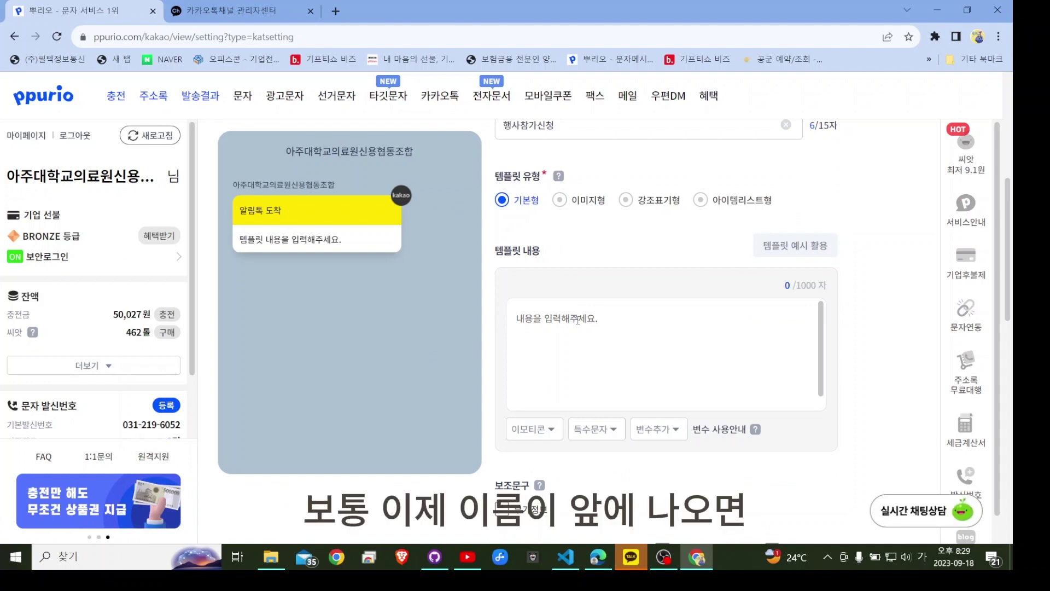
click(656, 429)
click(667, 457)
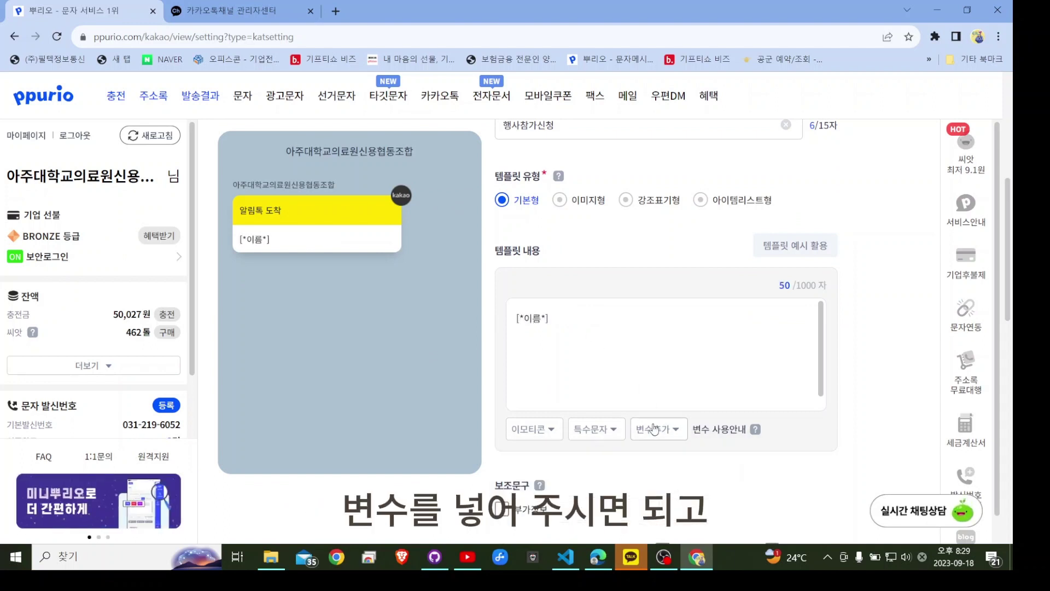
click(583, 325)
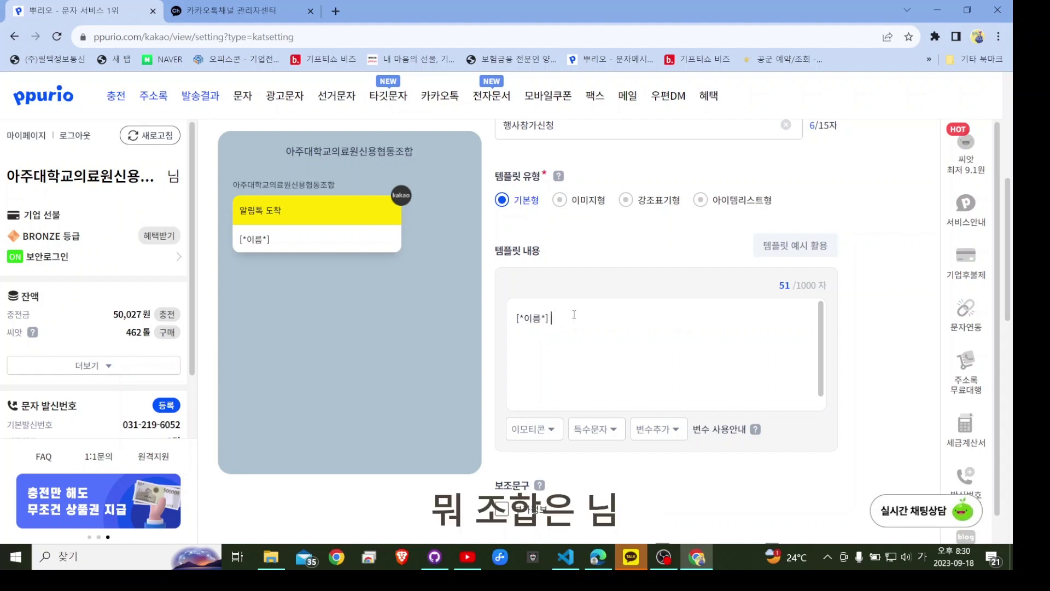
text(조합)
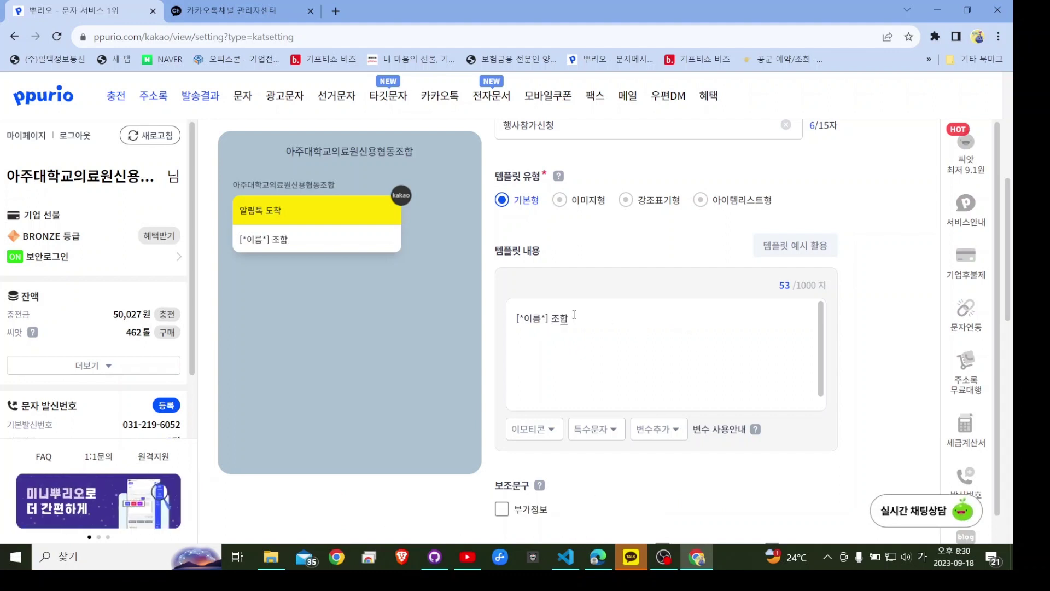
text(님 안)
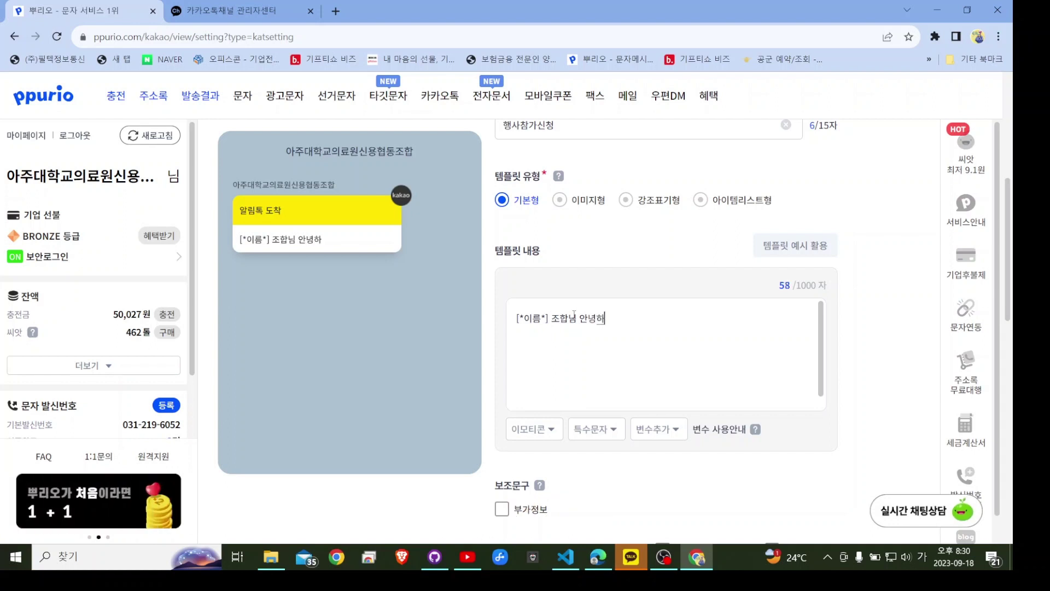
text(녕하세요)
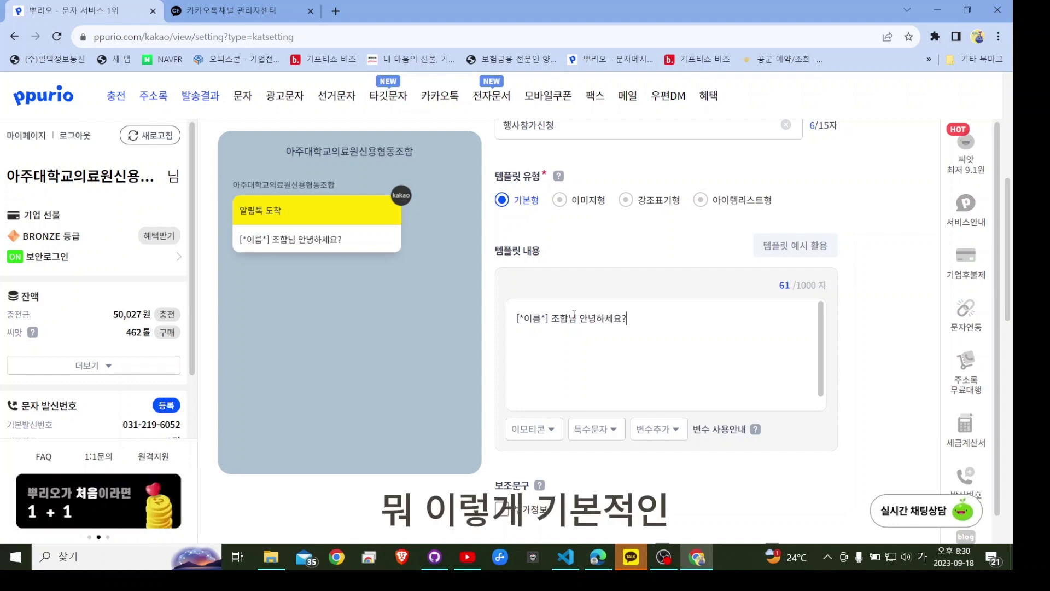
text(?)
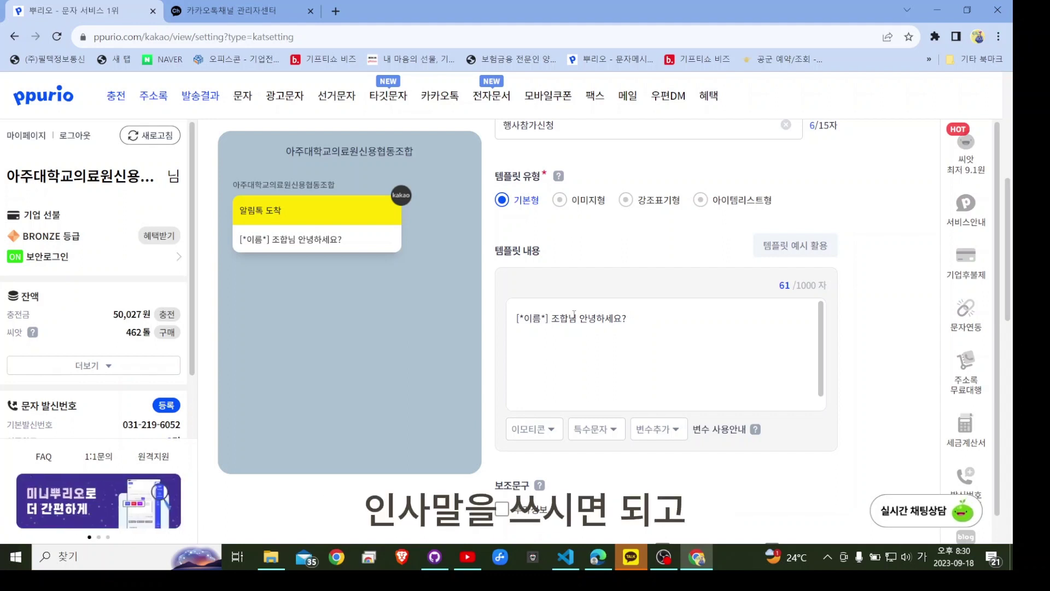
Start a second line in the template content with "조합에서" and insert the [*1*] variable for the event name
key(Return)
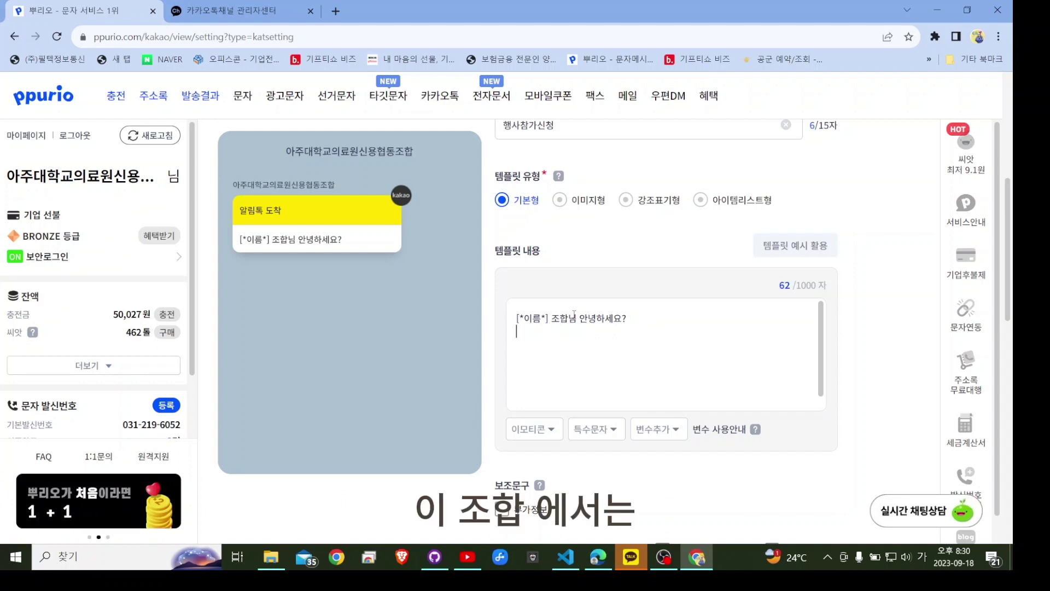
text(조합에선 )
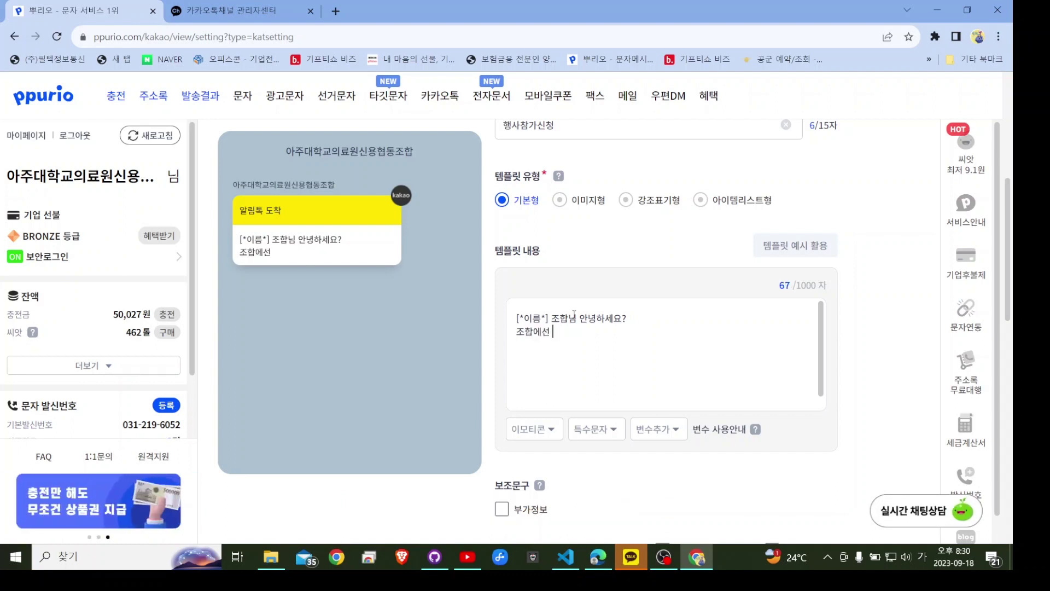
text(ㅅ)
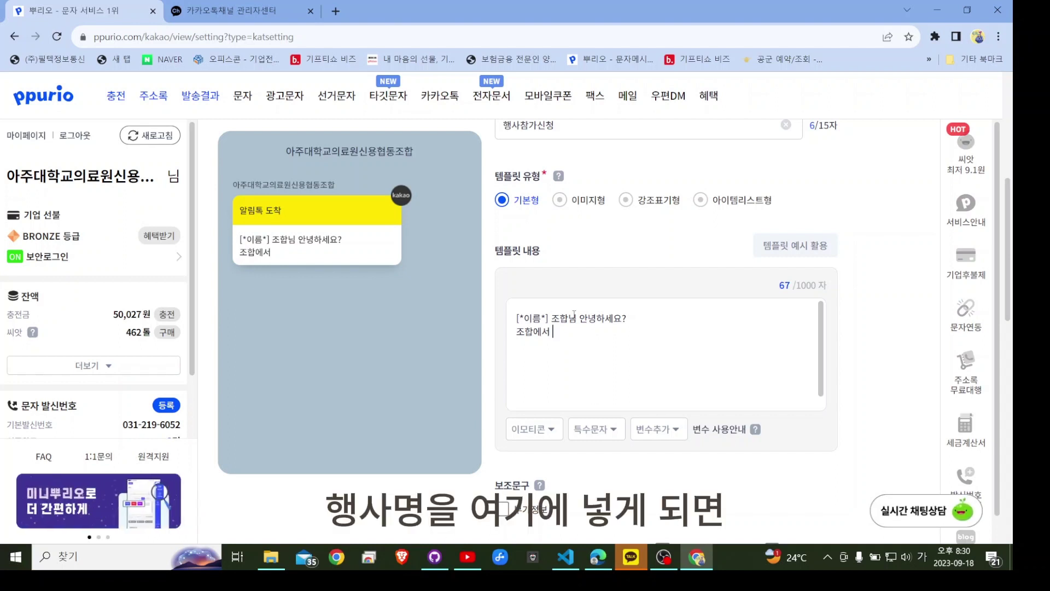
click(657, 429)
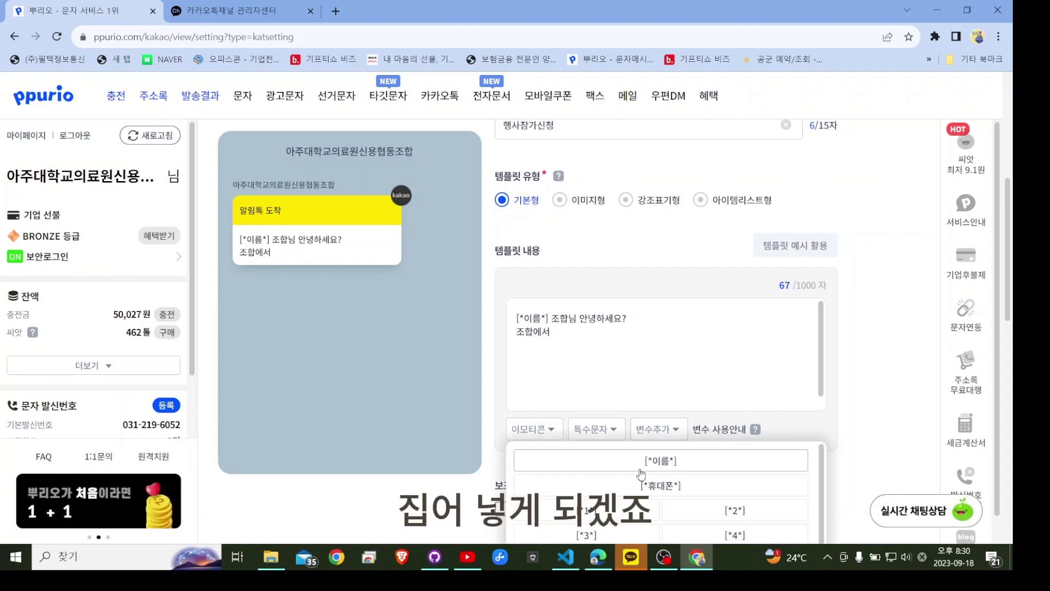
click(596, 511)
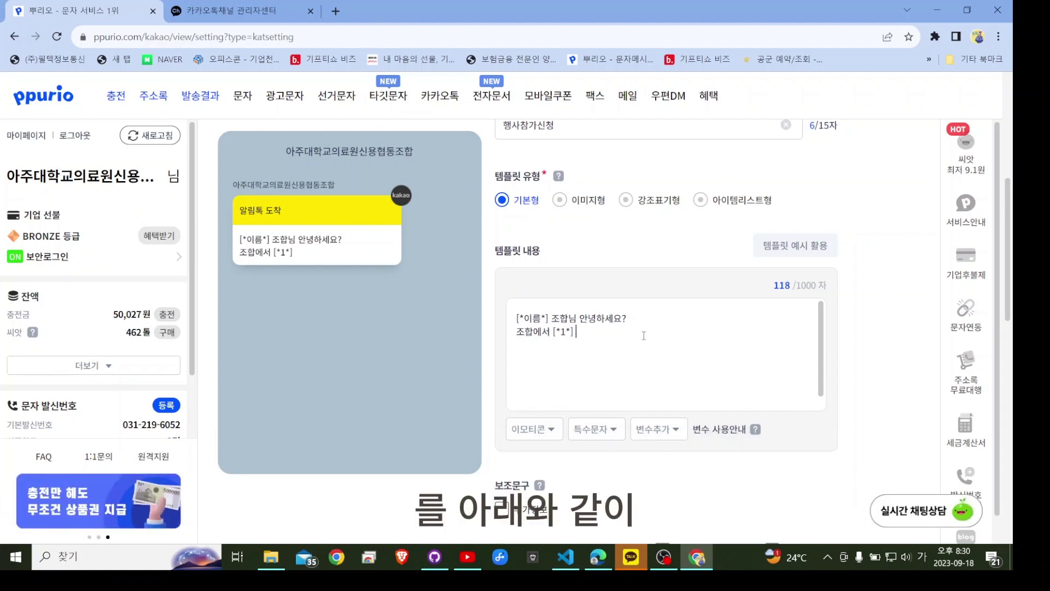
Complete the sentence after the [*1*] variable with "를 아래와 같이 준비하였습니다."
text(를 아래와 가티)
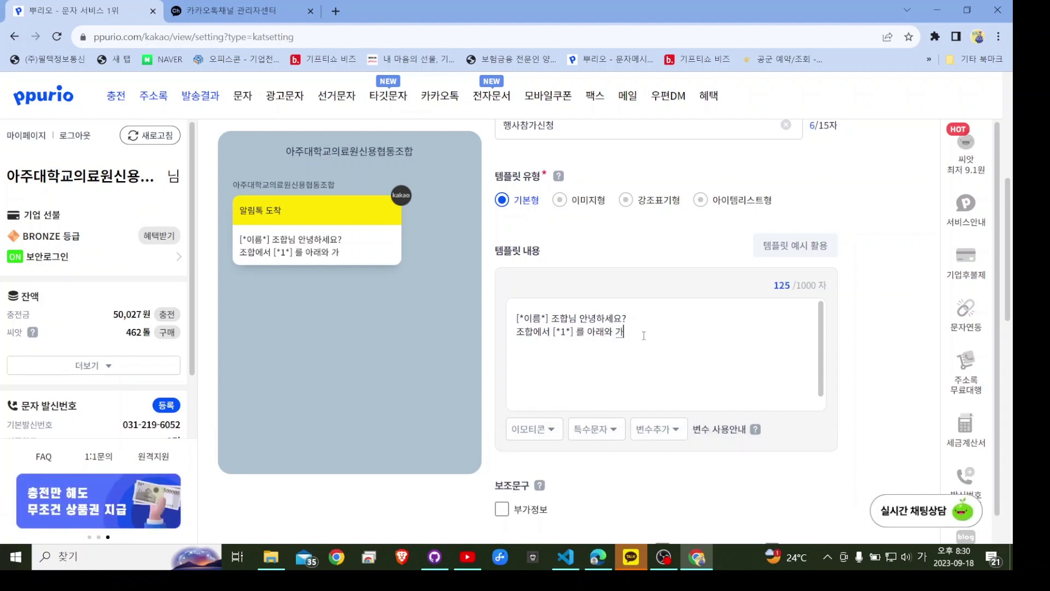
key(BackSpace)
key(BackSpace)
text(같이)
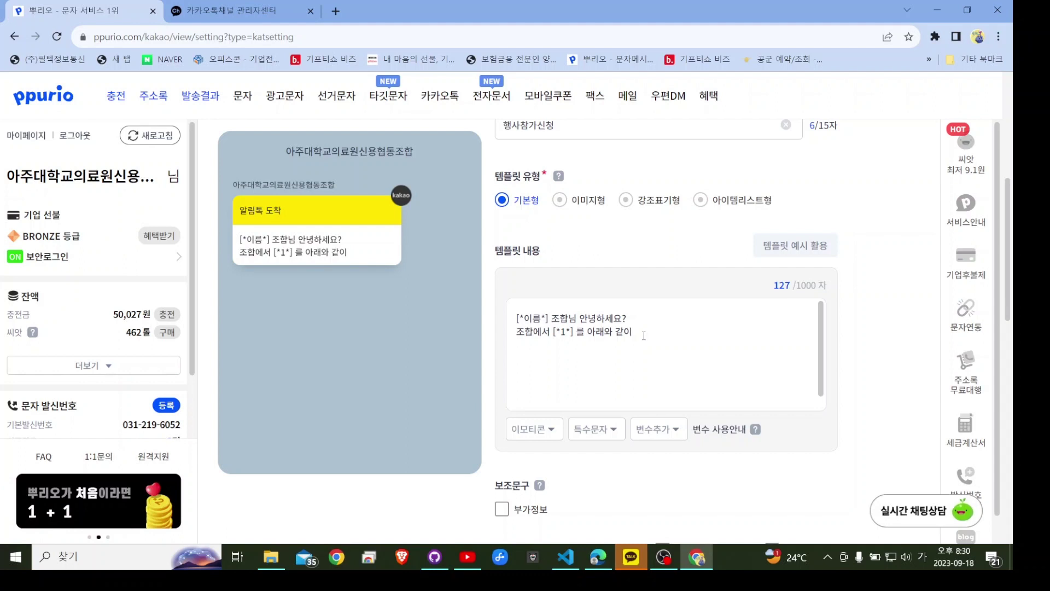
text(준)
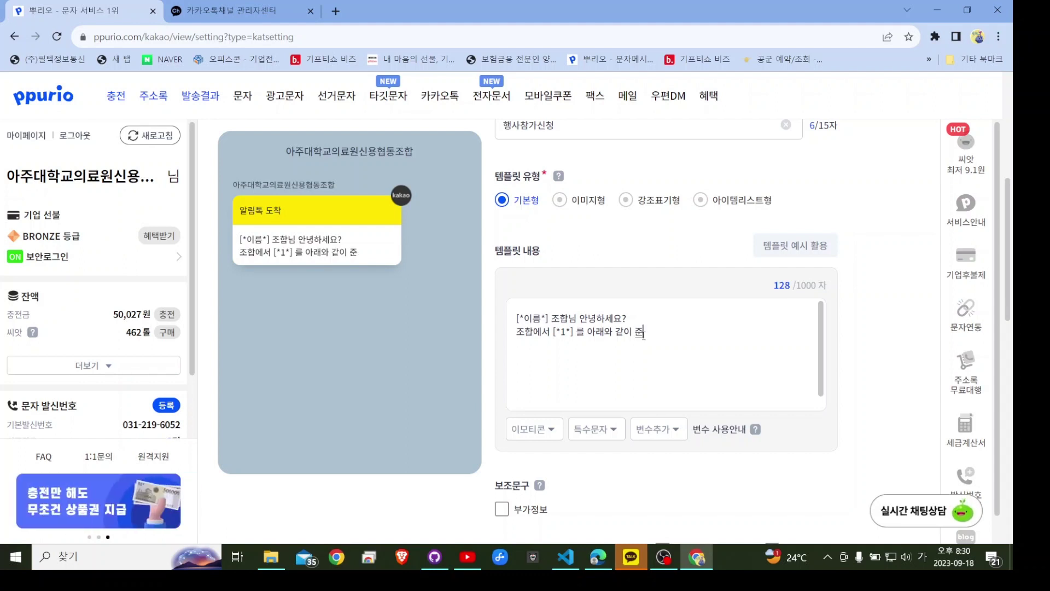
text(비하였습)
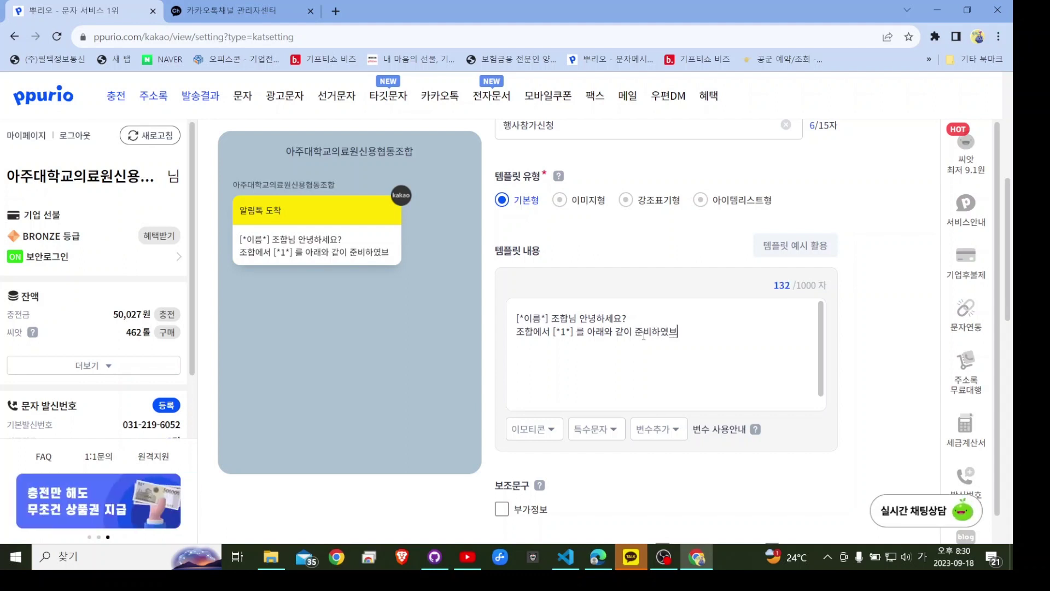
text(니다.)
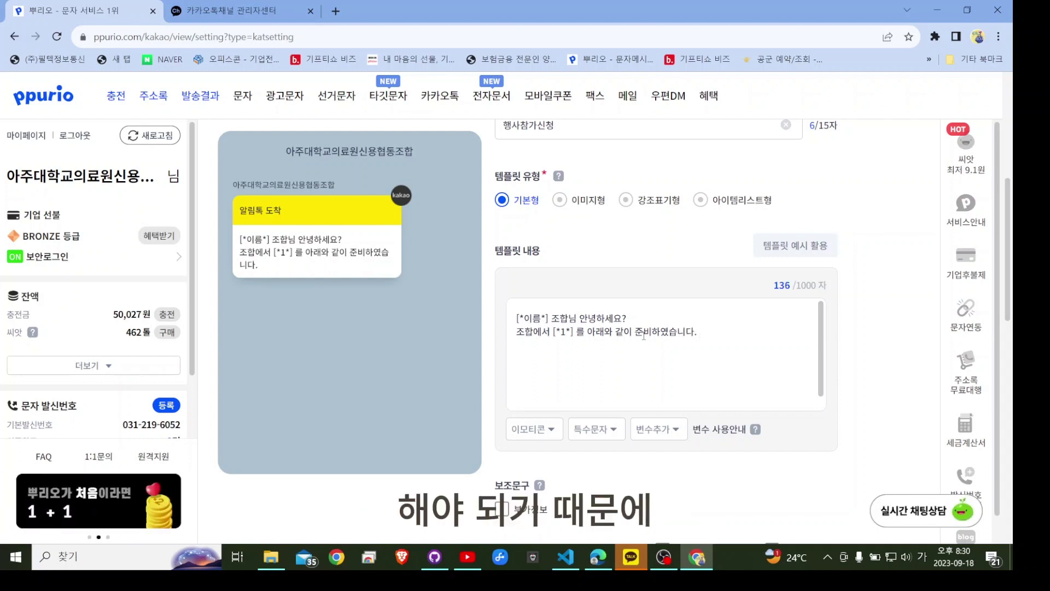
Below the introductory sentence, leave a blank line and add a "# 일시 :" line with the [*2*] variable
key(Return)
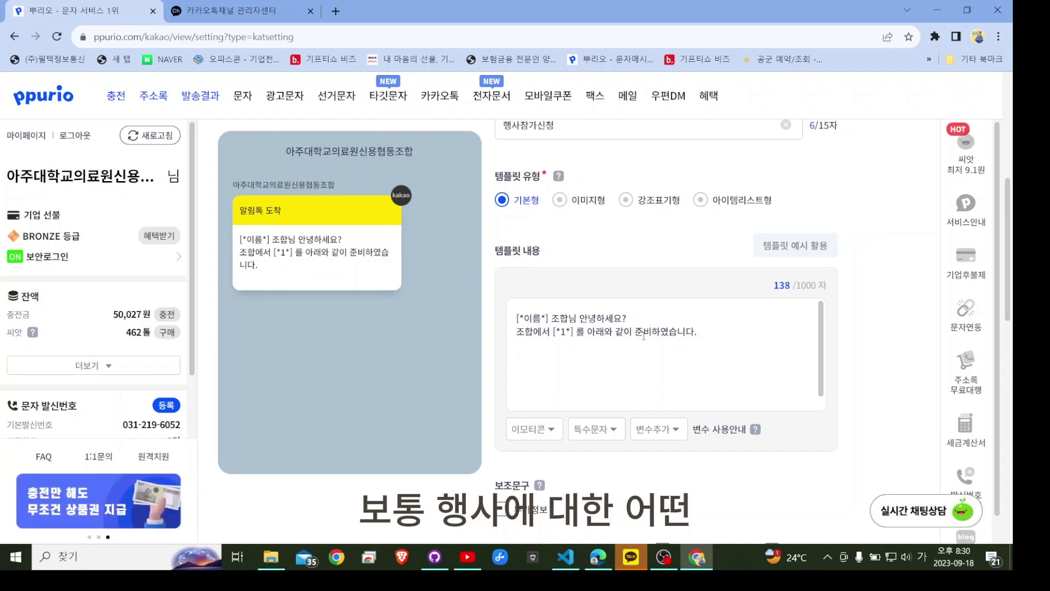
text(# )
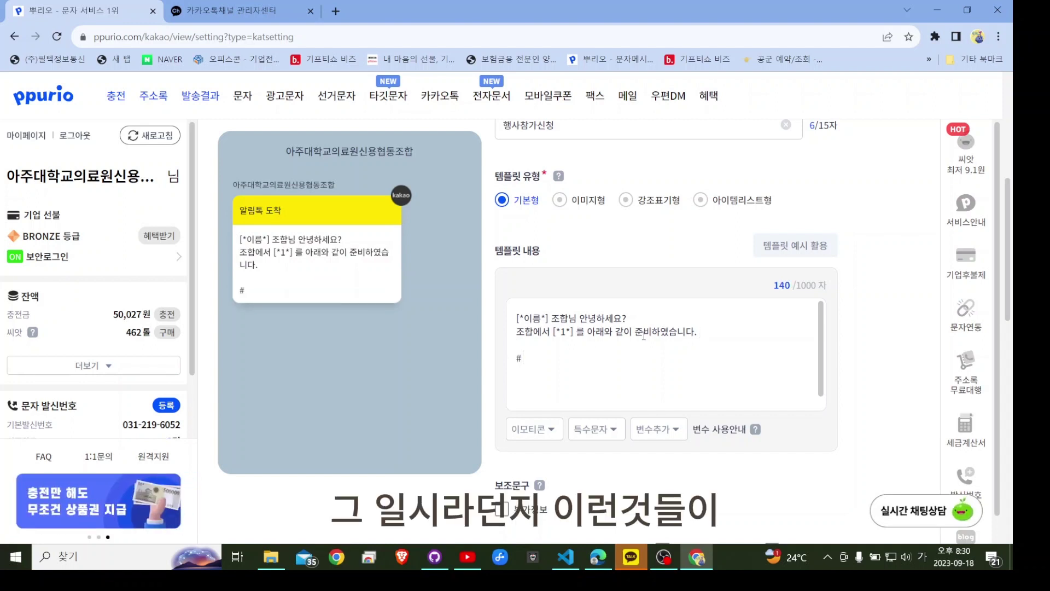
text(일시)
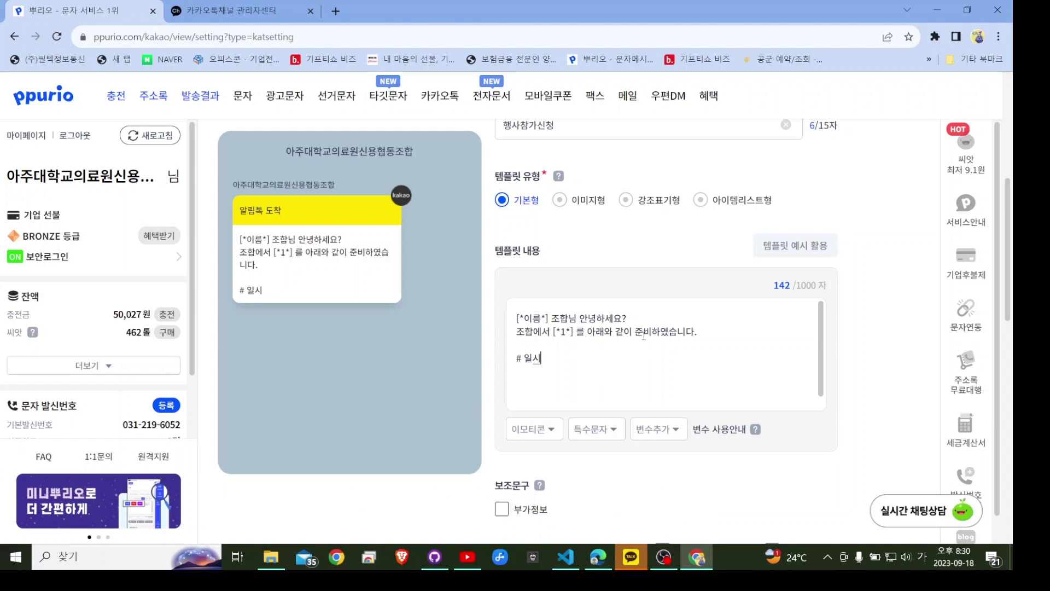
text( :)
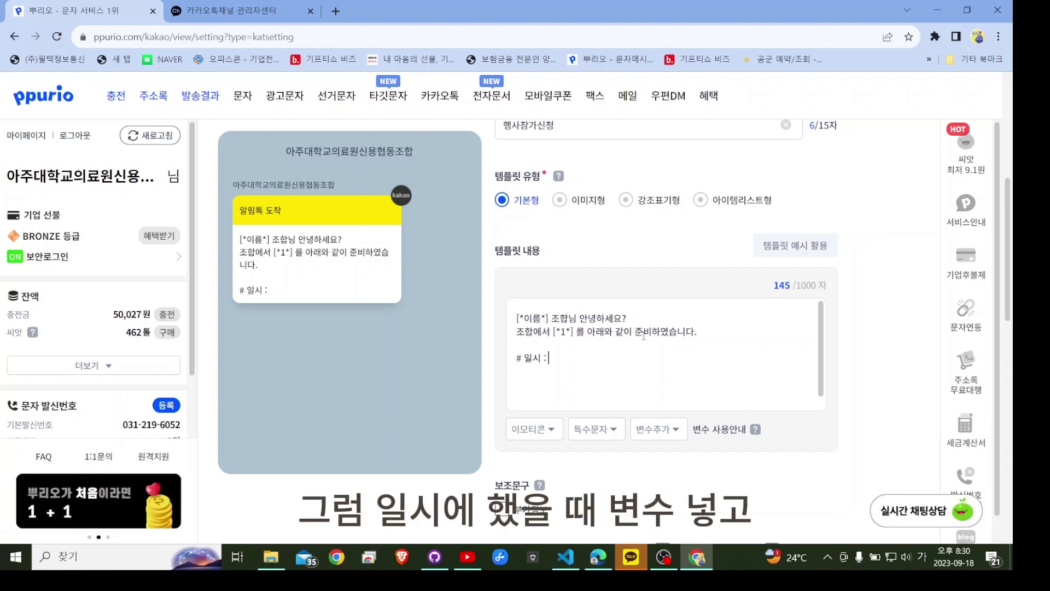
click(670, 429)
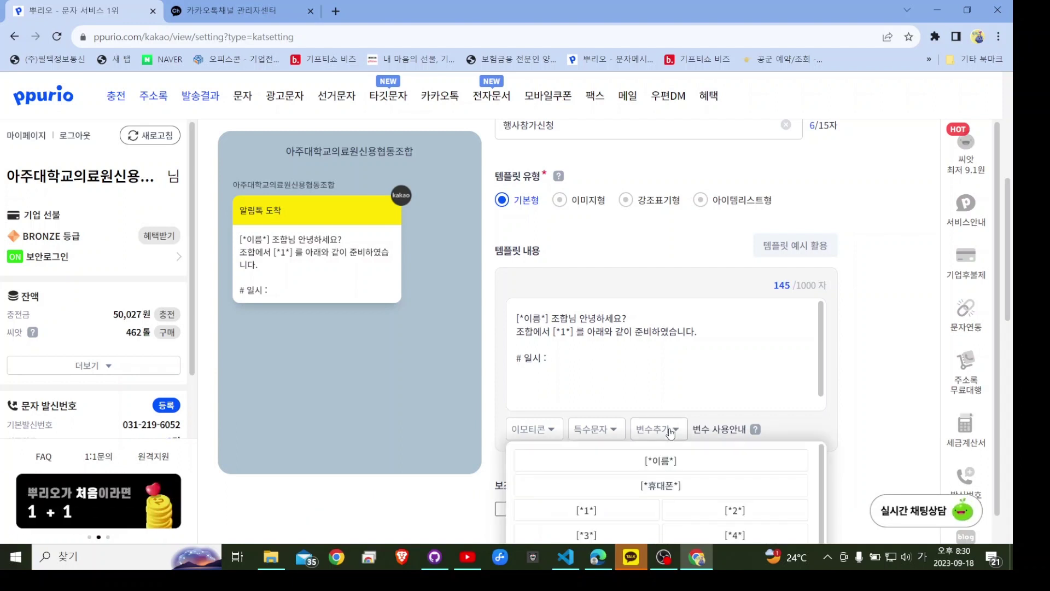
click(729, 510)
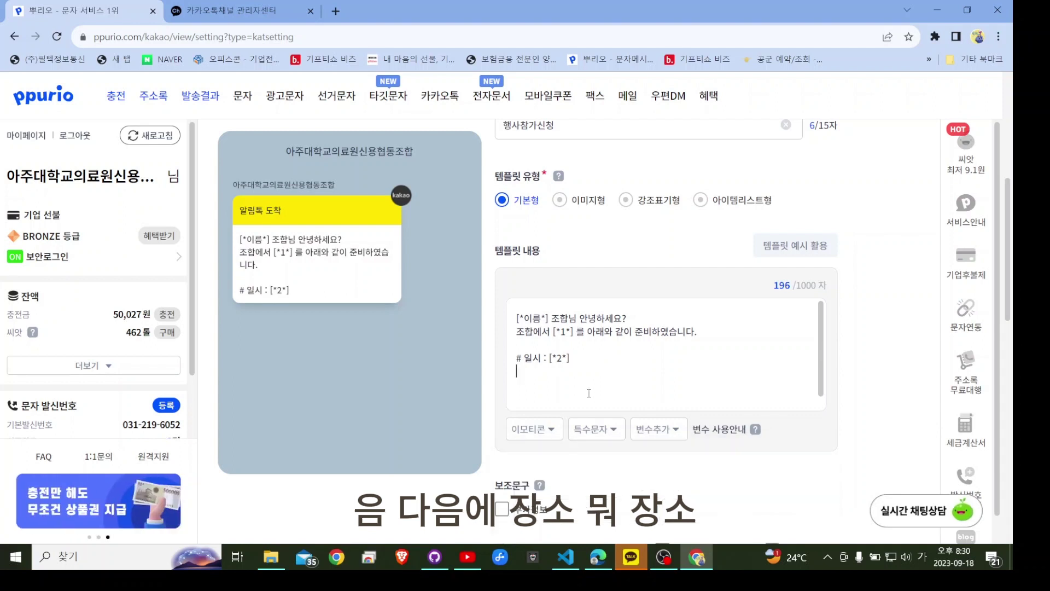
Add a "# 장소:" line with the [*3*] variable to the template content
text(#)
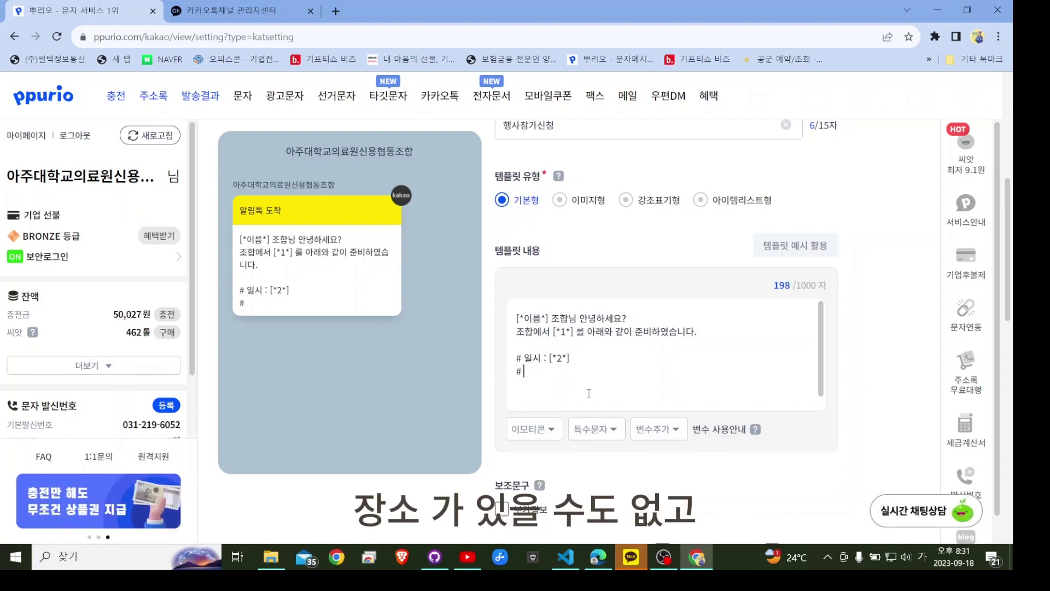
text( 장소:)
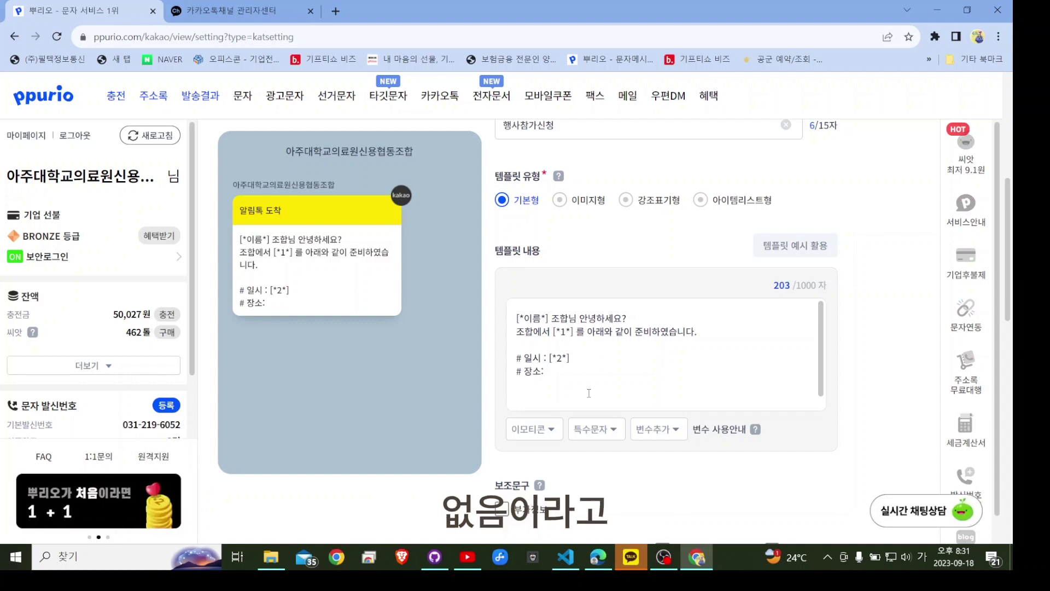
click(656, 432)
click(602, 529)
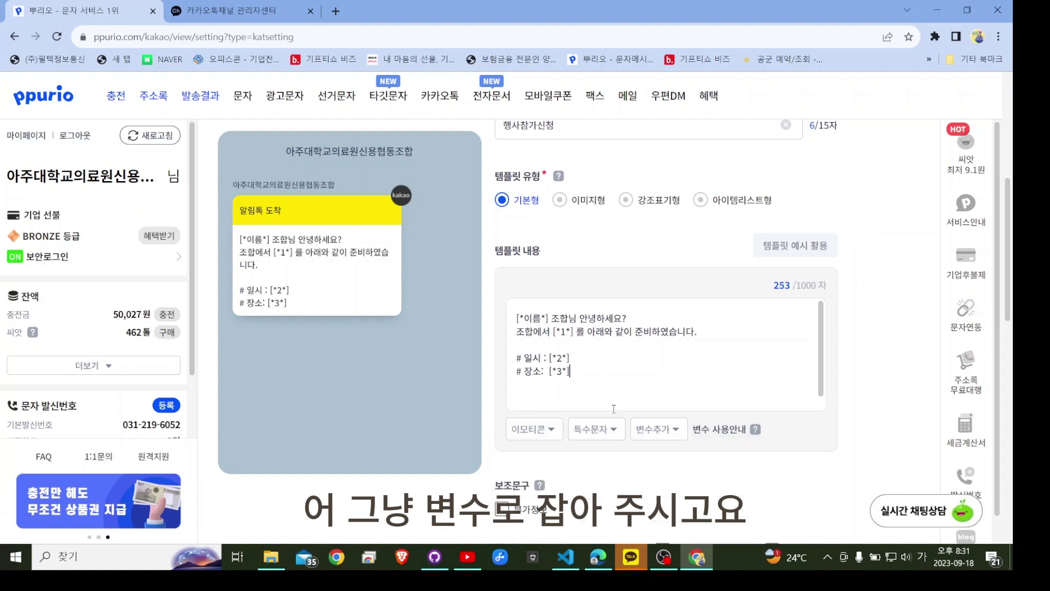
Add a "# 신청기간:" line with the [*4*] variable below the 장소 line
key(Return)
text(#)
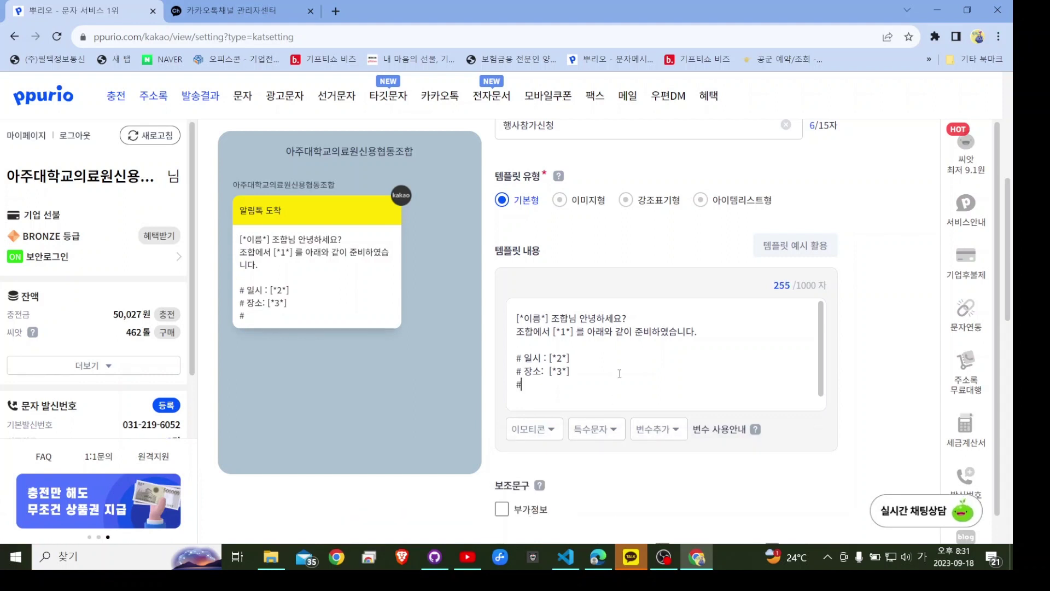
text( 시ㄴ처)
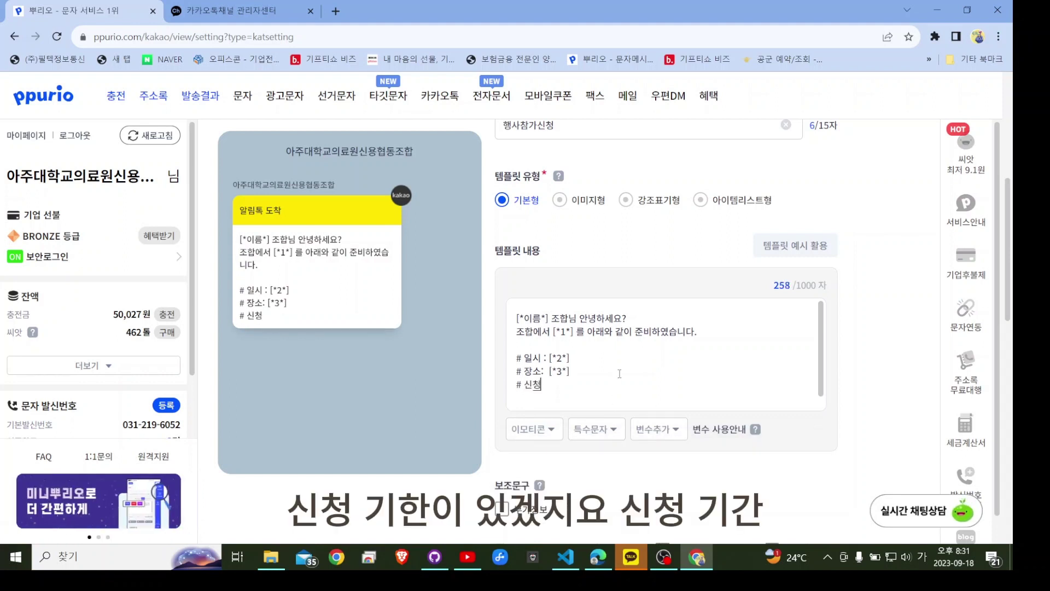
text(기간)
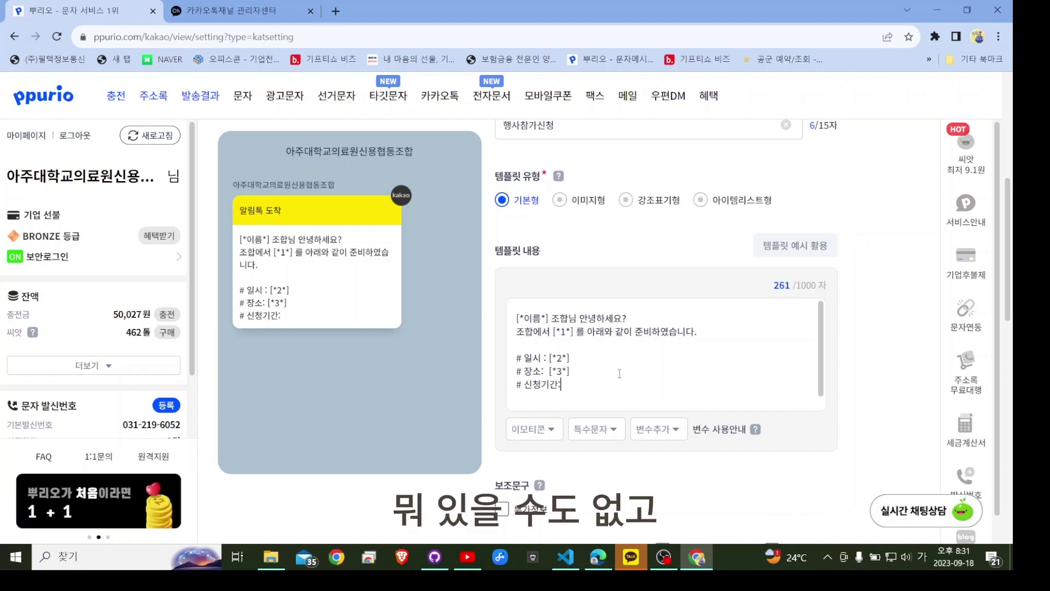
text(:)
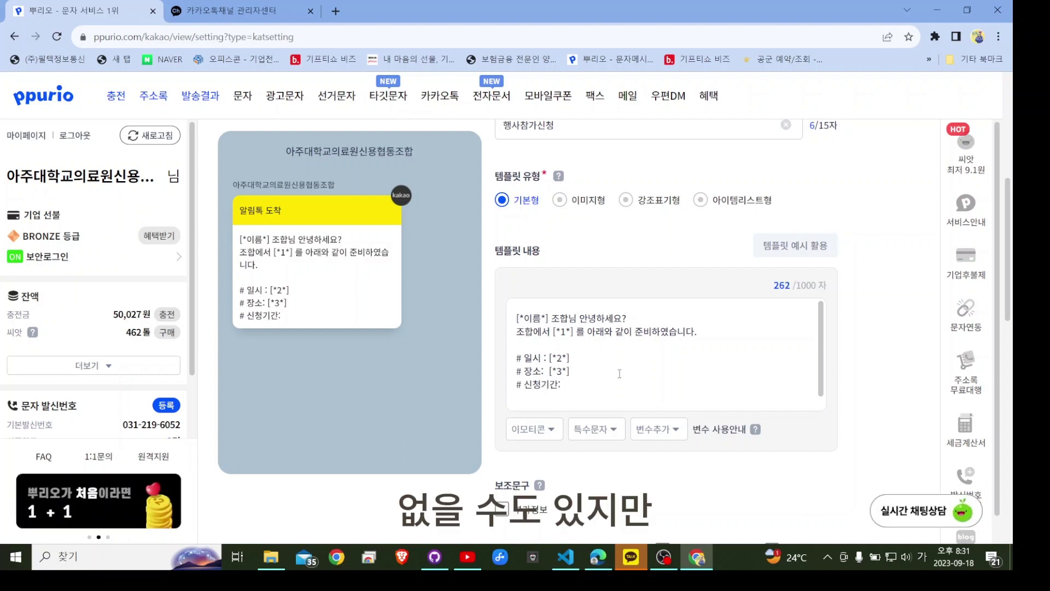
click(640, 428)
click(729, 534)
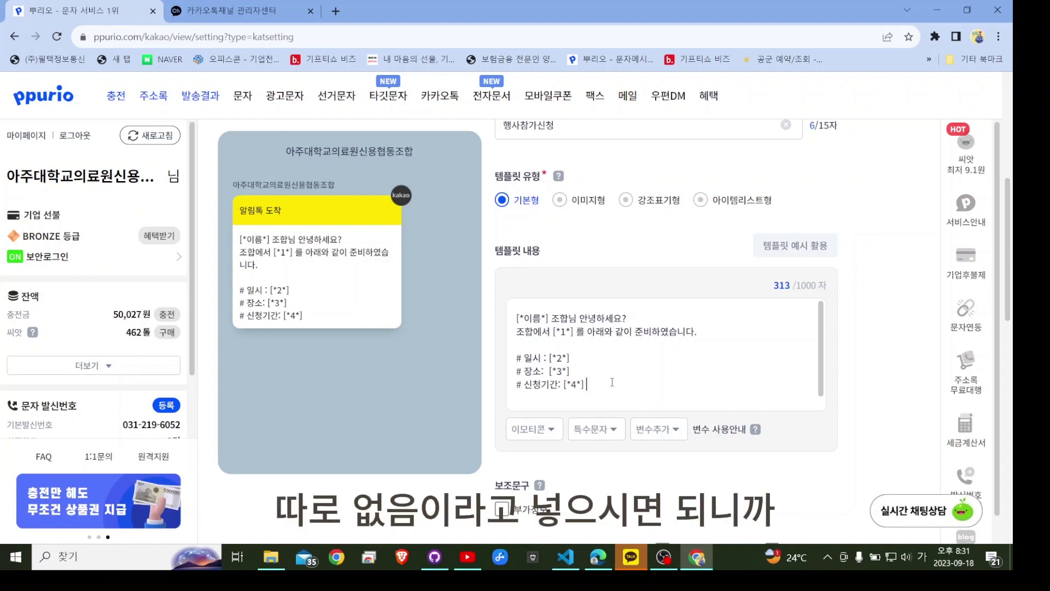
Add a "# 참가비:" line with the [*5*] variable below the 신청기간 line, followed by a blank line
key(Return)
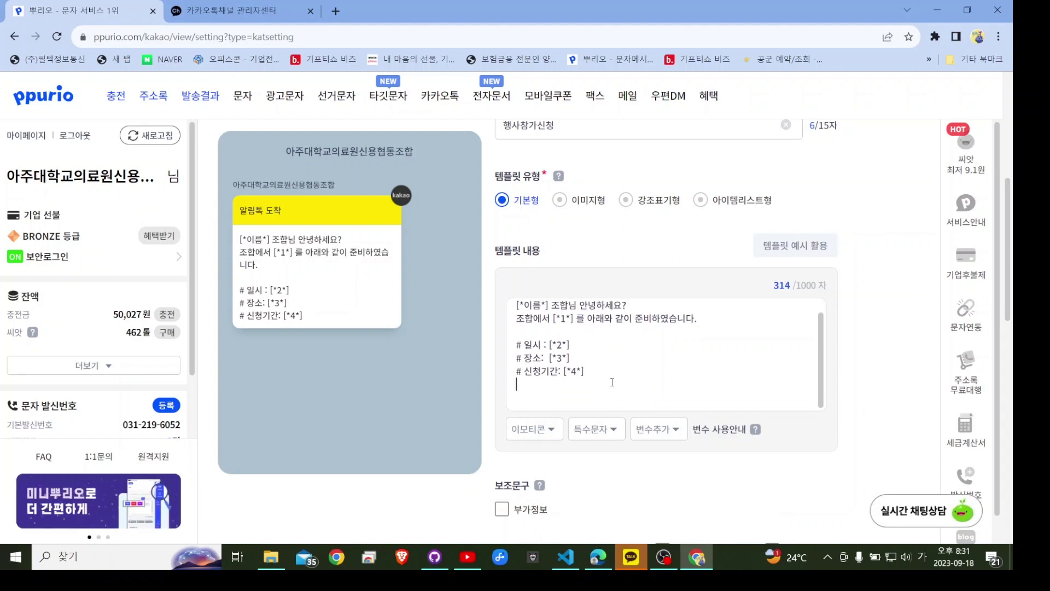
text(#)
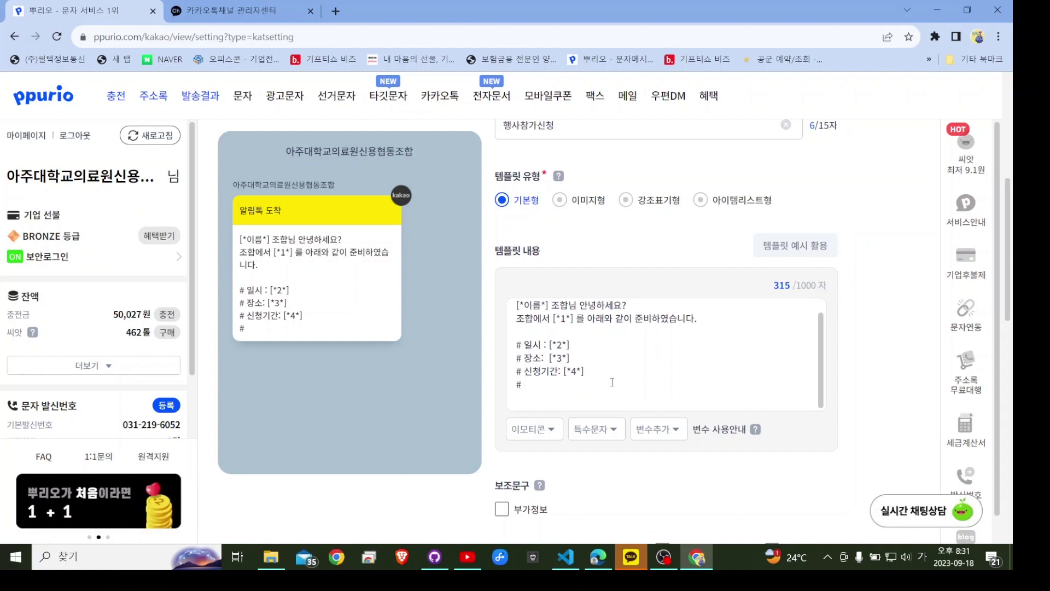
text( 참가비:)
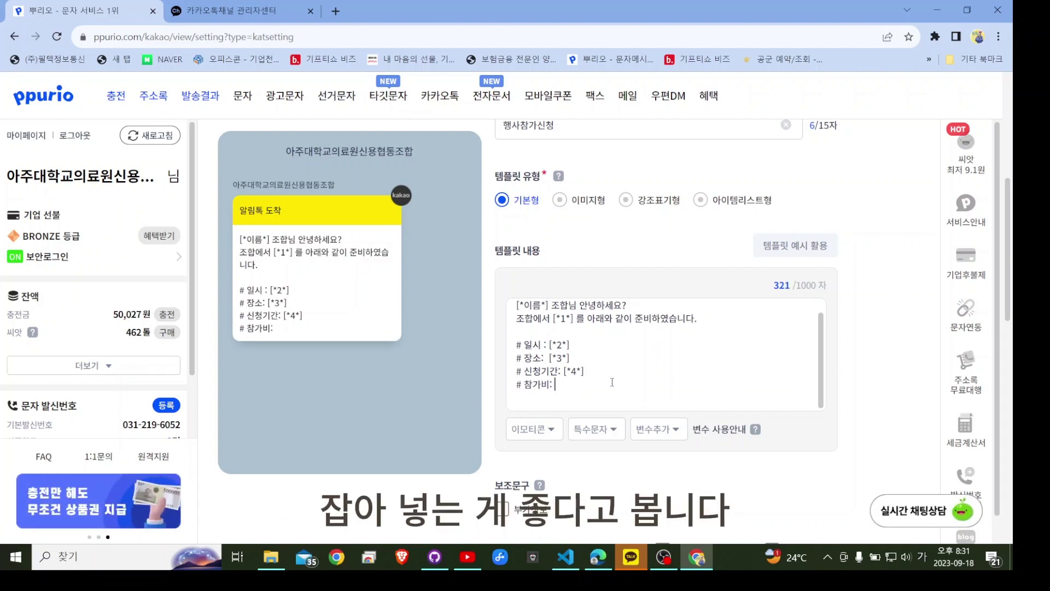
click(657, 438)
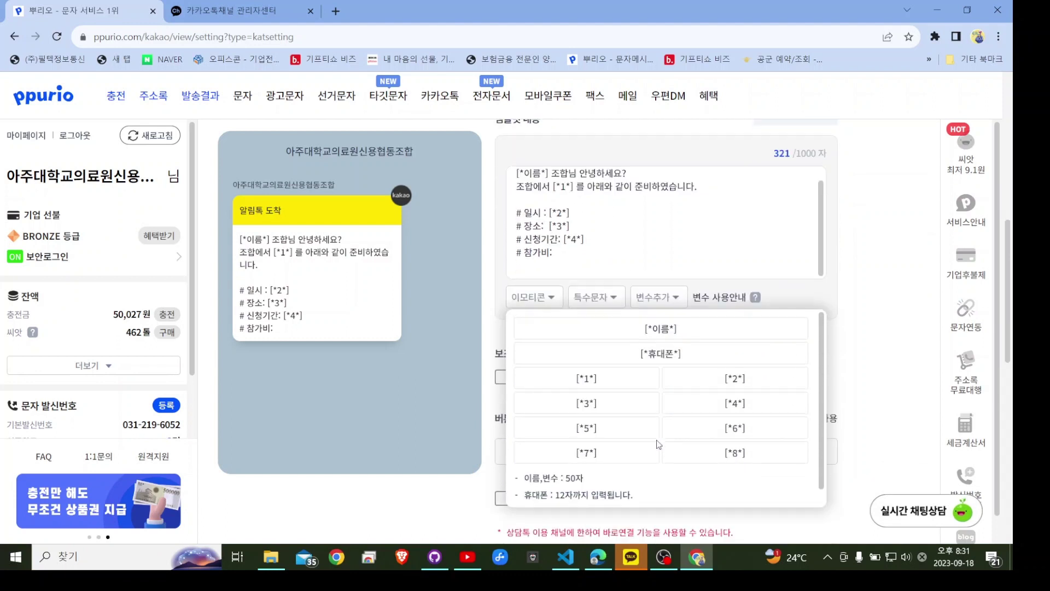
click(595, 432)
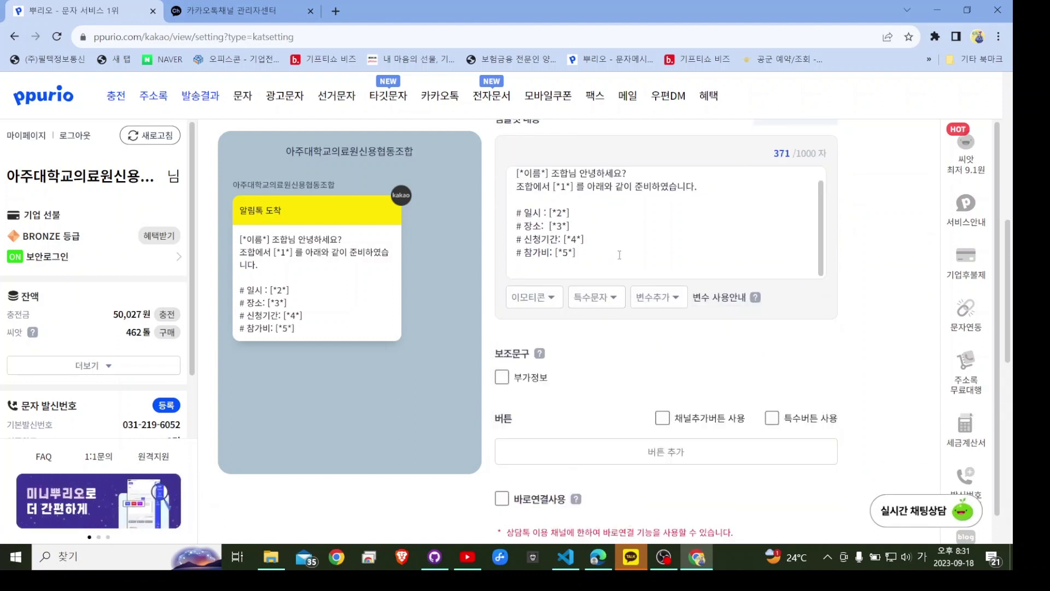
key(Return)
key(Return)
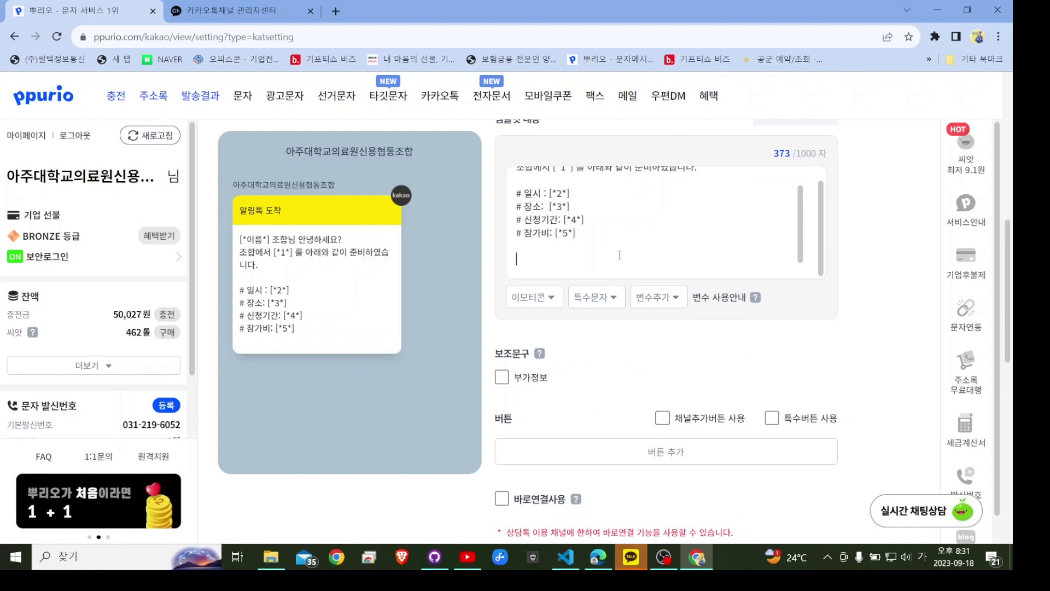
scroll(619, 255, up, 2)
scroll(620, 255, down, 2)
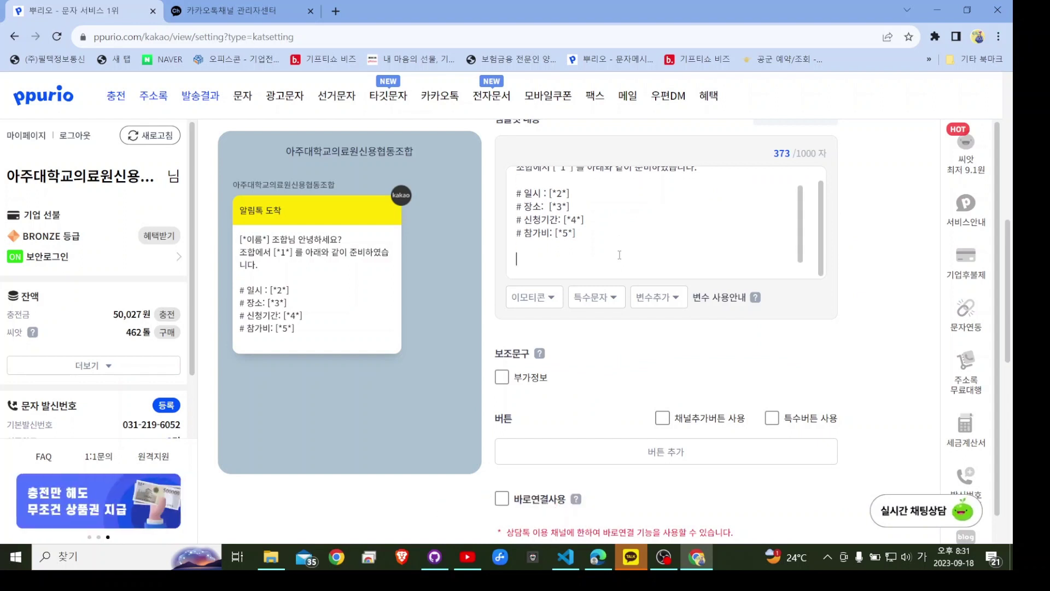
scroll(620, 255, up, 1)
scroll(620, 254, down, 1)
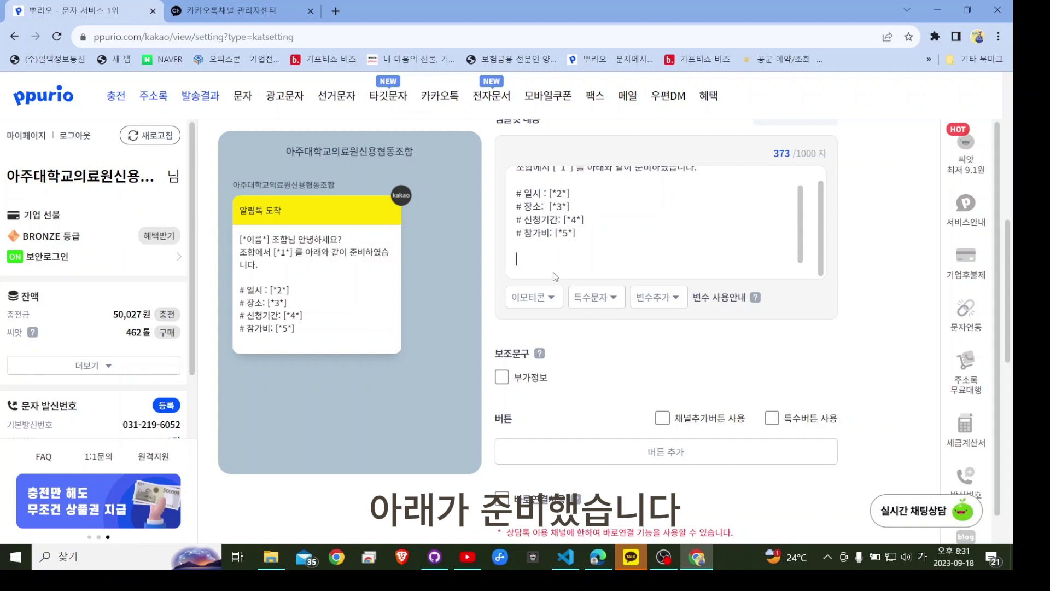
text(참여)
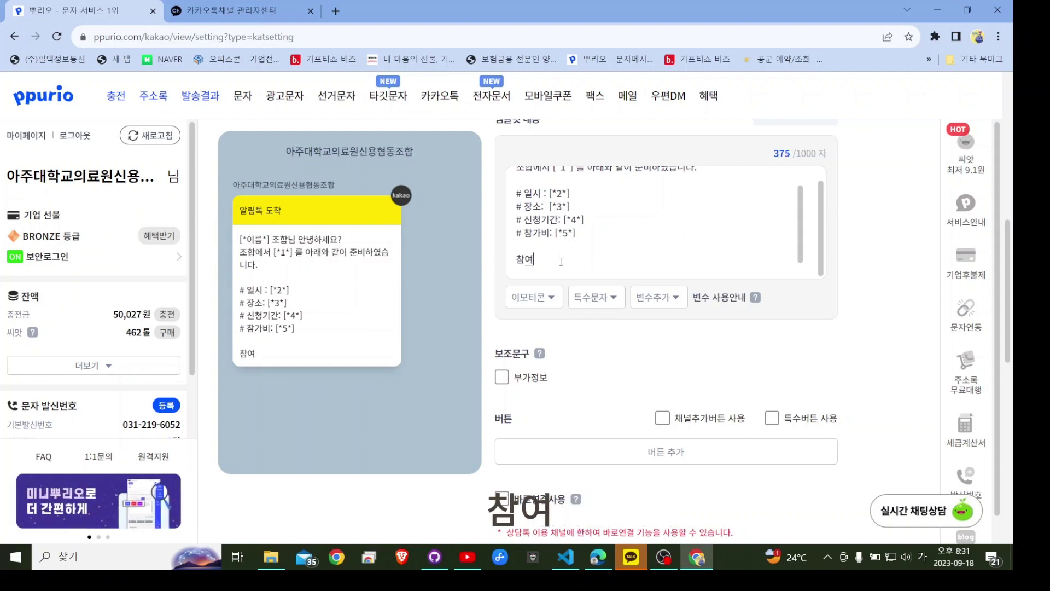
text(하시)
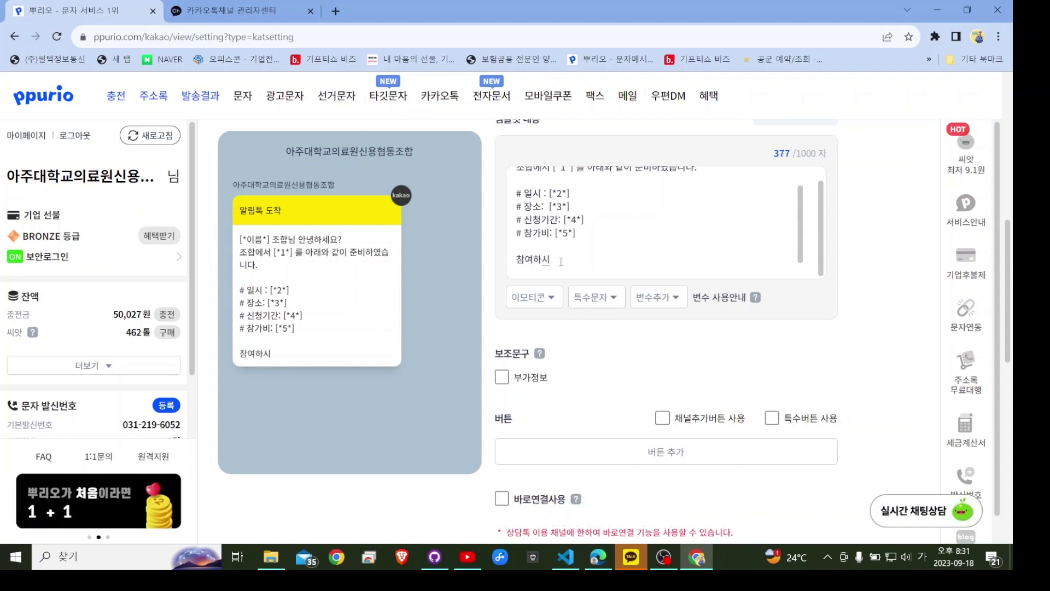
text(고자 ㅎㅎ)
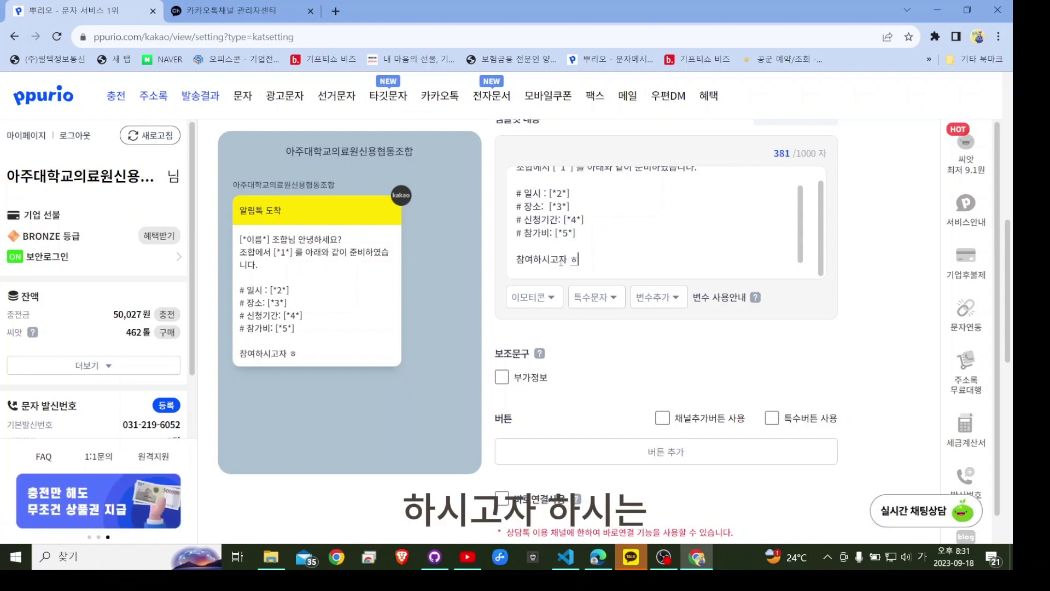
key(BackSpace)
text(하시는 조합원)
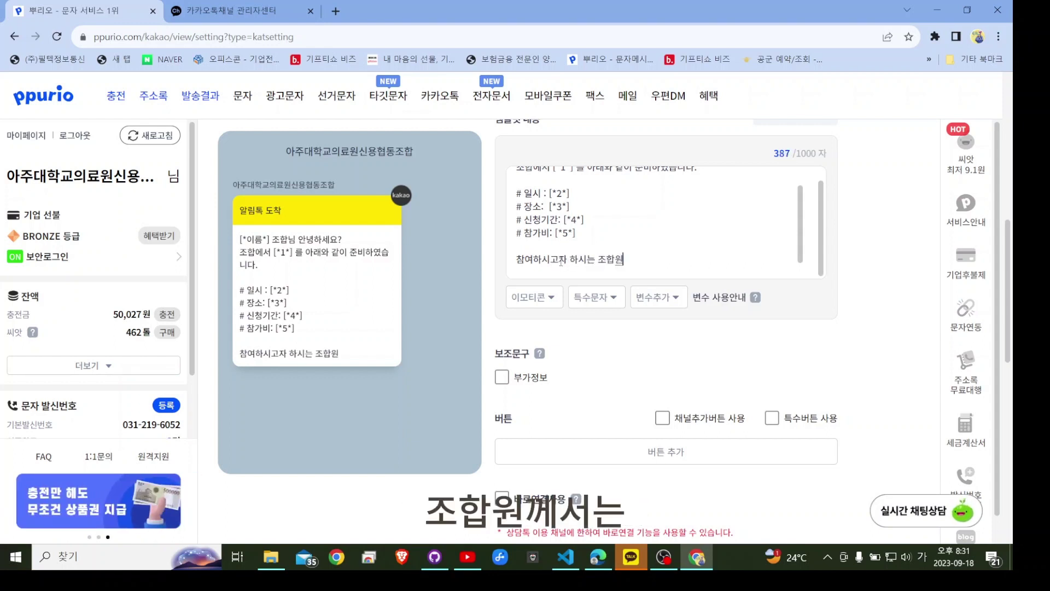
text(께)
key(BackSpace)
key(BackSpace)
key(BackSpace)
key(BackSpace)
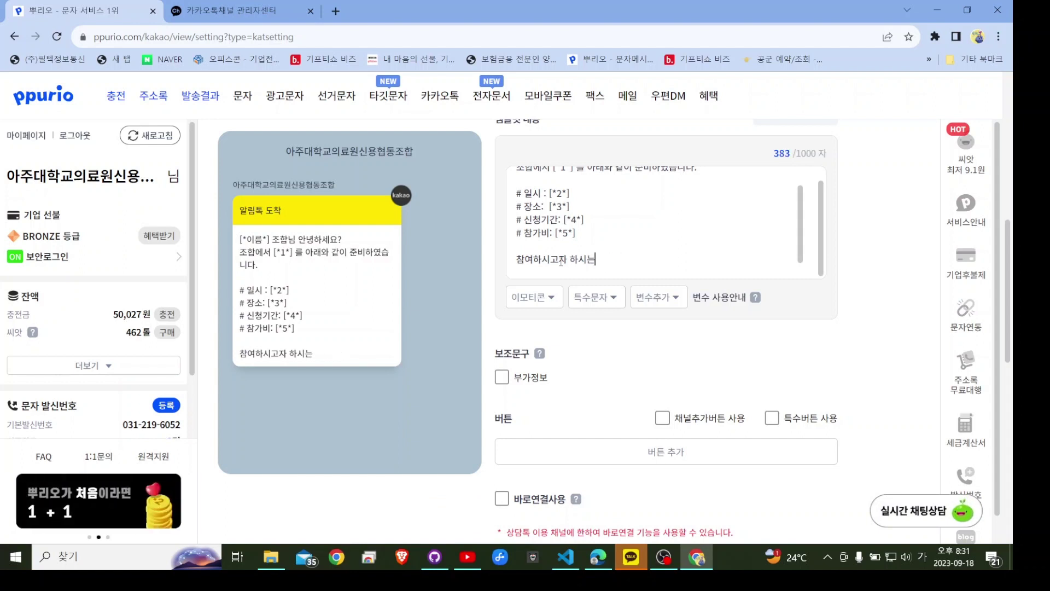
key(BackSpace)
key(BackSpace)
key(BackSpace)
key(BackSpace)
key(BackSpace)
key(BackSpace)
key(BackSpace)
key(BackSpace)
key(BackSpace)
key(BackSpace)
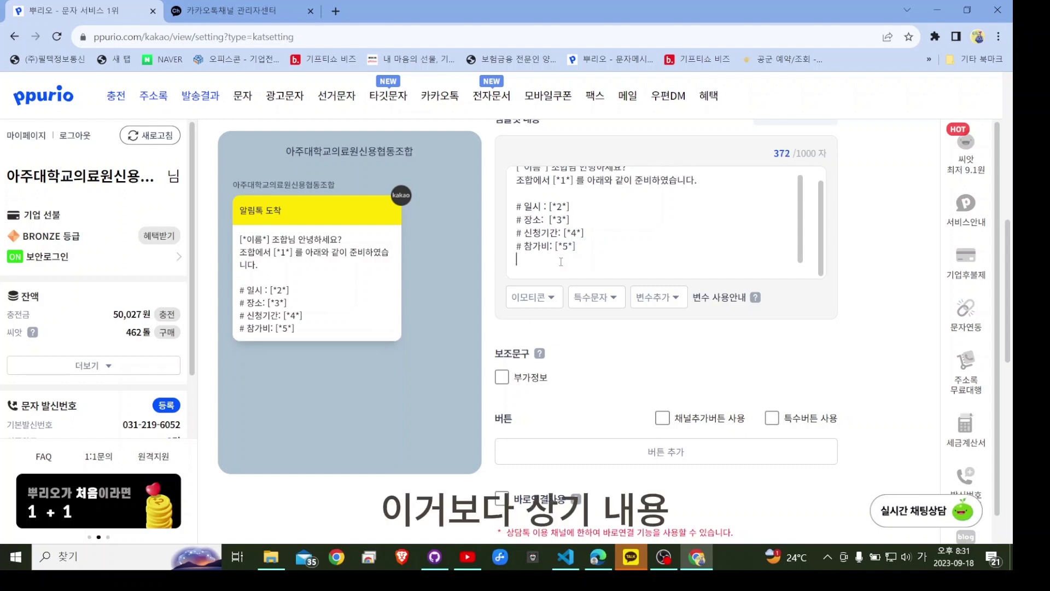
Below the 참가비 line, leave a blank line and begin the closing sentence with 상기 내용을 참고하시고 아래 "신청하기"버튼으로
key(Return)
key(Return)
text(상기 내용ㄹ)
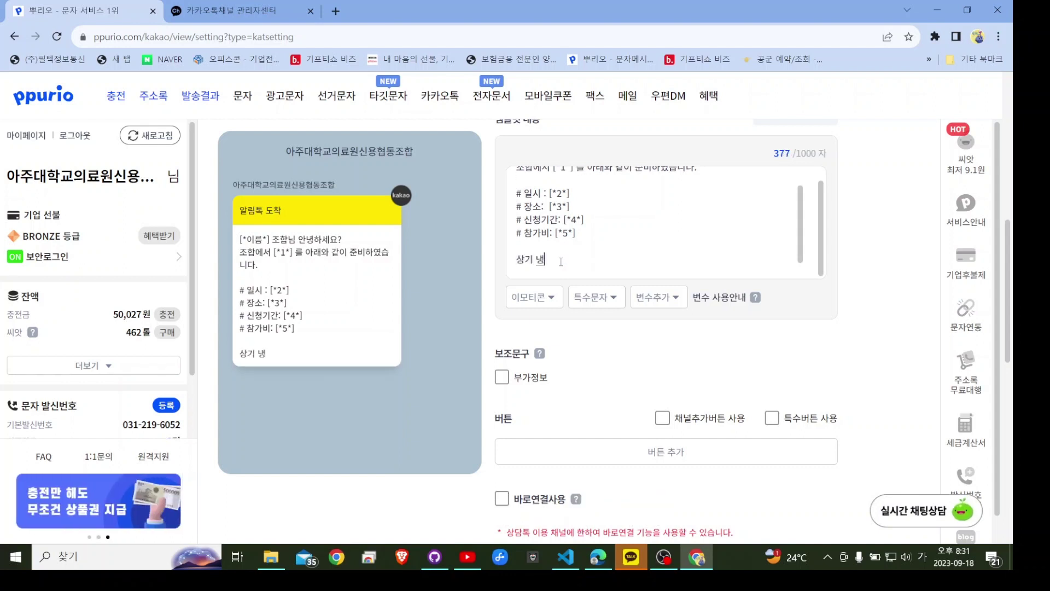
text(을)
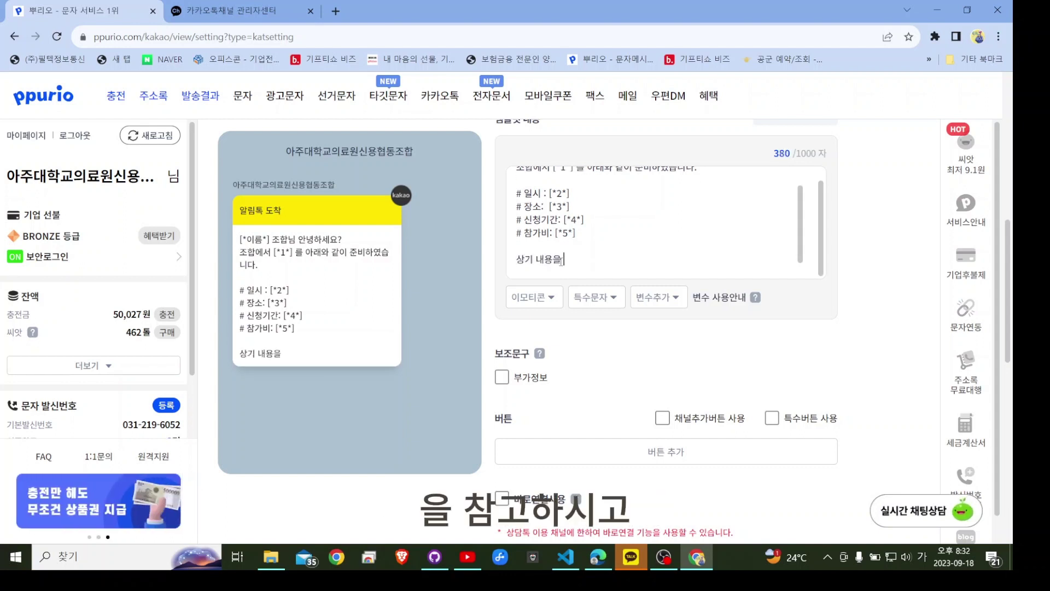
text( 참고하시고 아래)
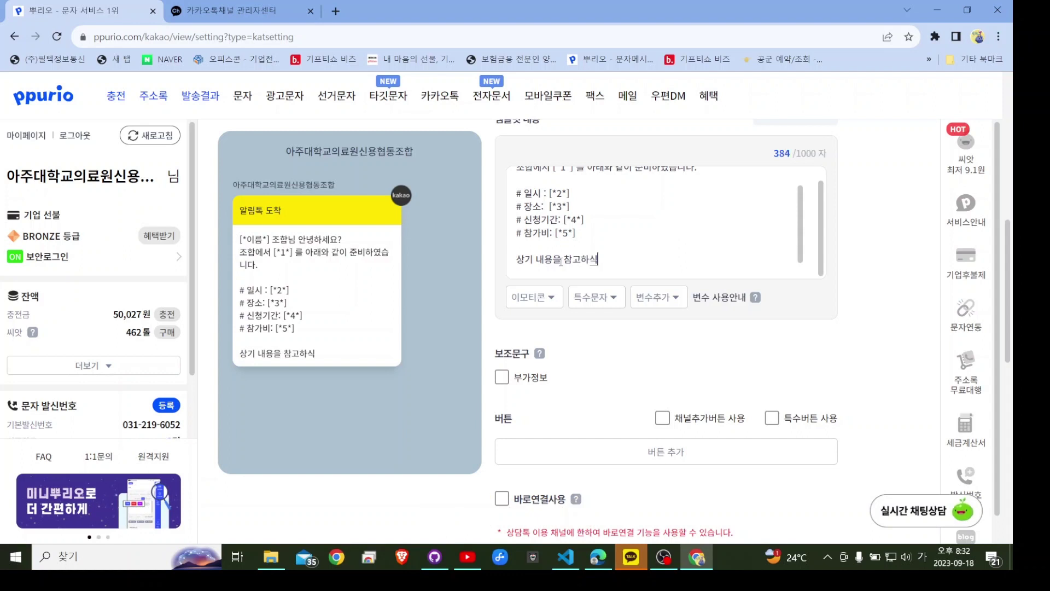
text( ")
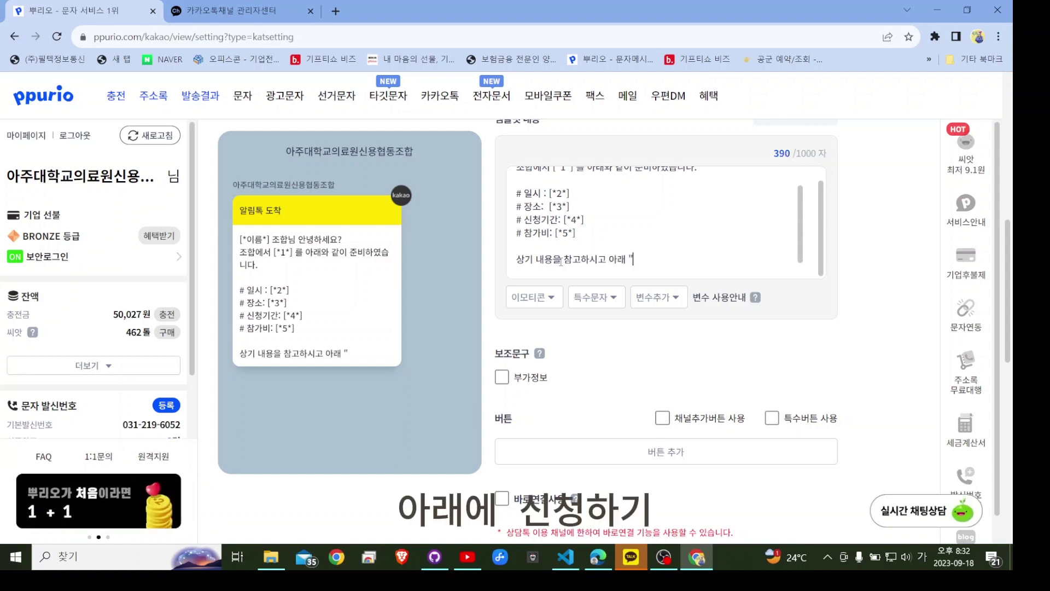
text(신청하기)
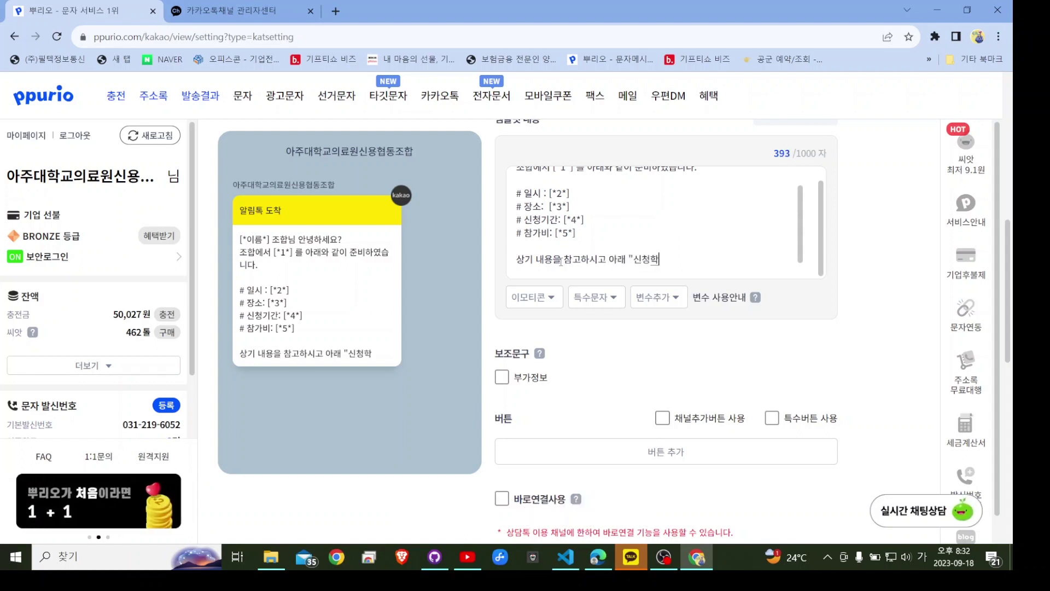
text("버튼을)
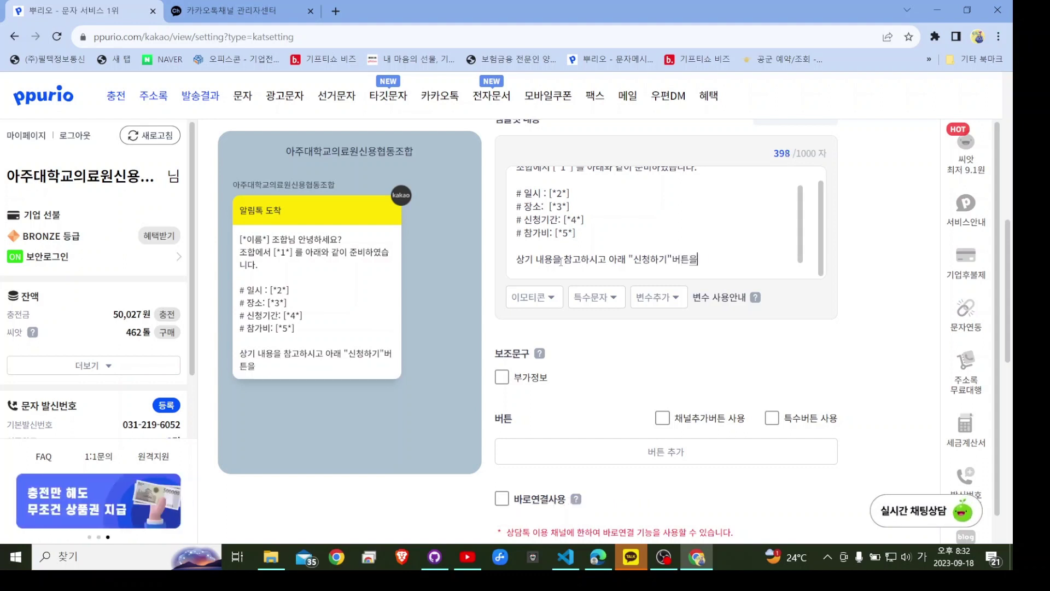
key(BackSpace)
text(로)
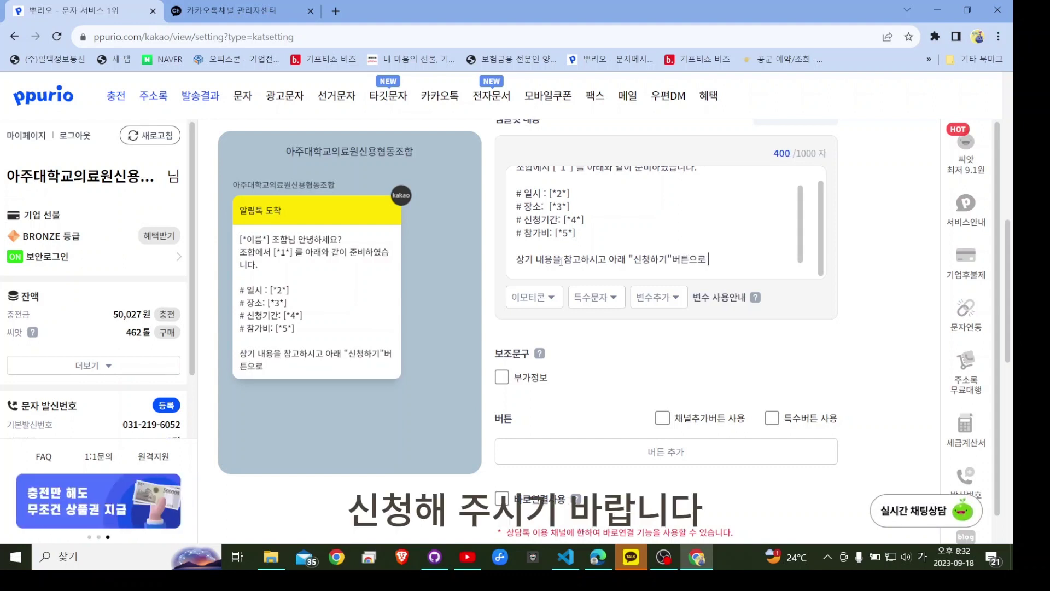
Complete the closing sentence with "신청해 주시기 바랍니다." and add empty lines below it
text( ㅅ니처)
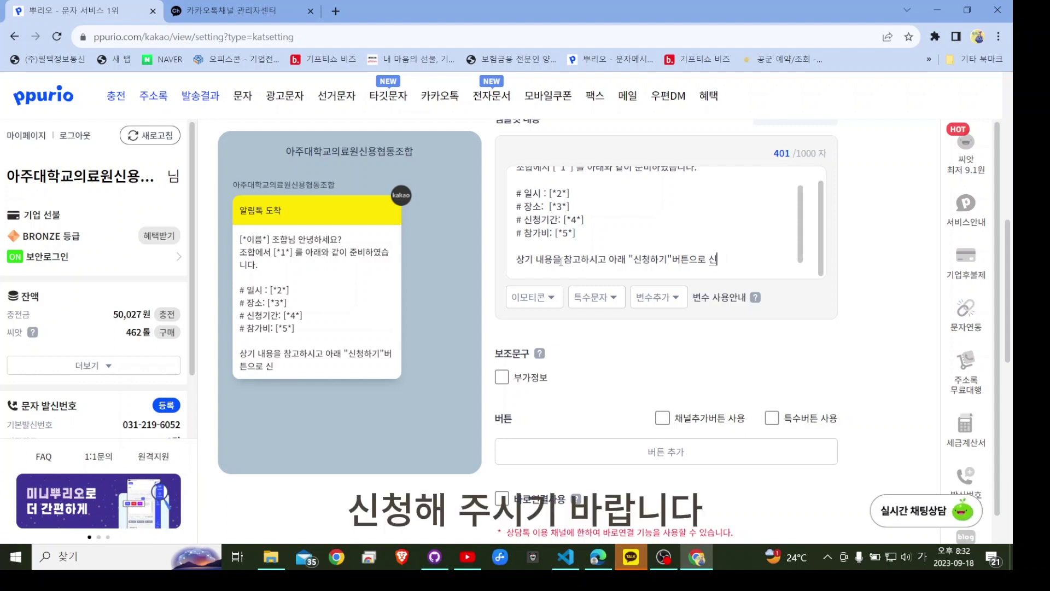
text(ㅇ해 주식 ㅣ ㅂ)
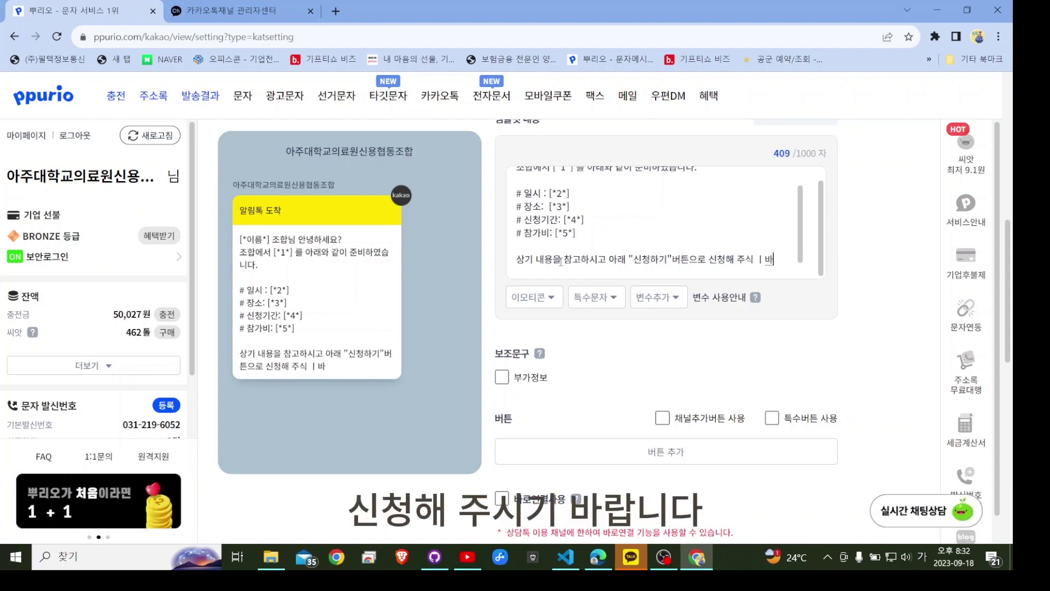
key(BackSpace)
key(BackSpace)
key(BackSpace)
key(BackSpace)
text(식)
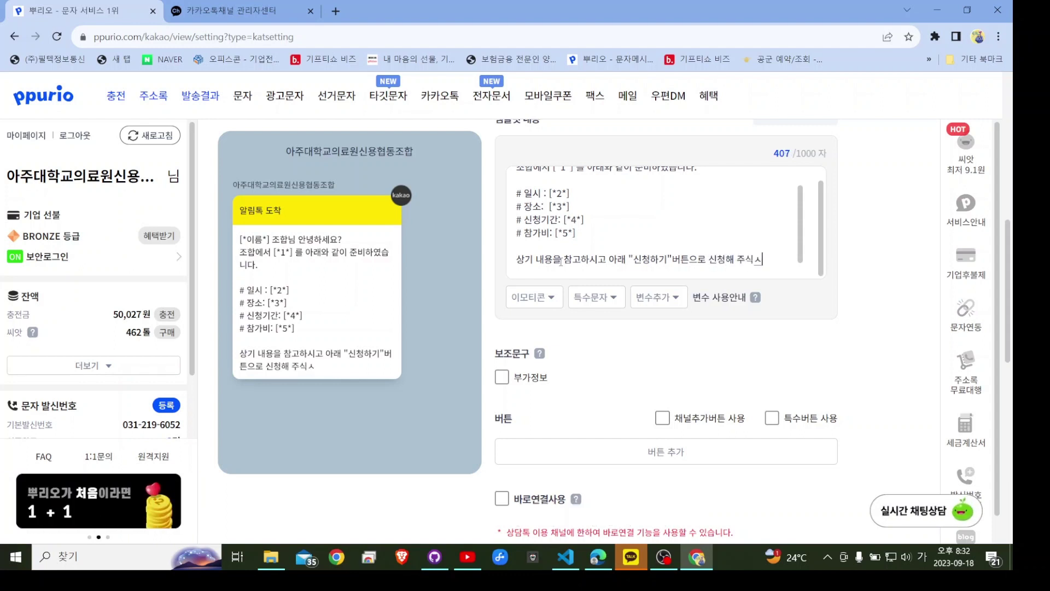
key(BackSpace)
key(BackSpace)
key(BackSpace)
key(BackSpace)
key(BackSpace)
text(ㅈㅜ)
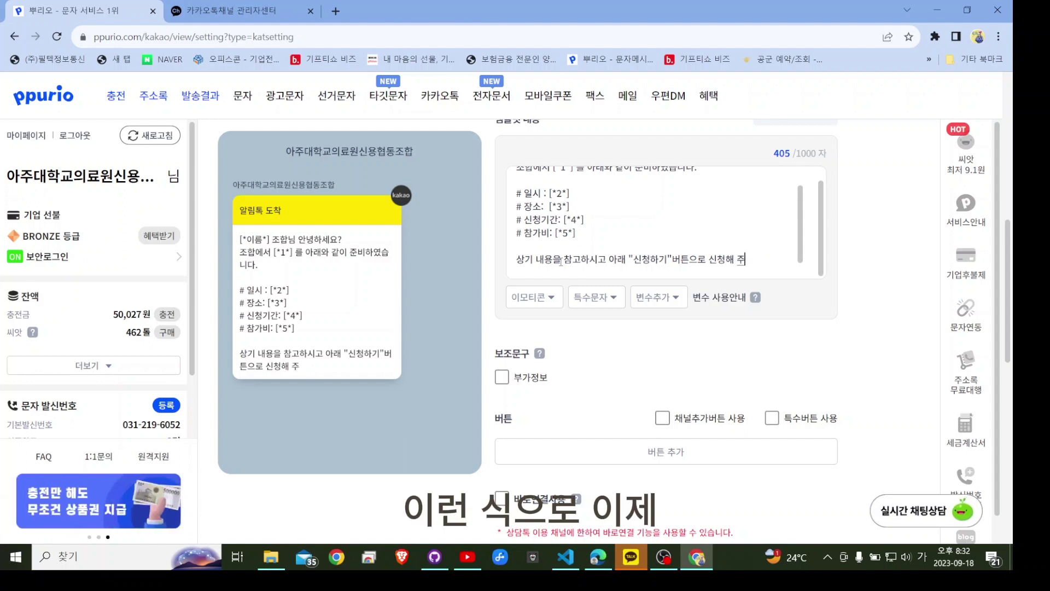
text(시기 바랍니다.)
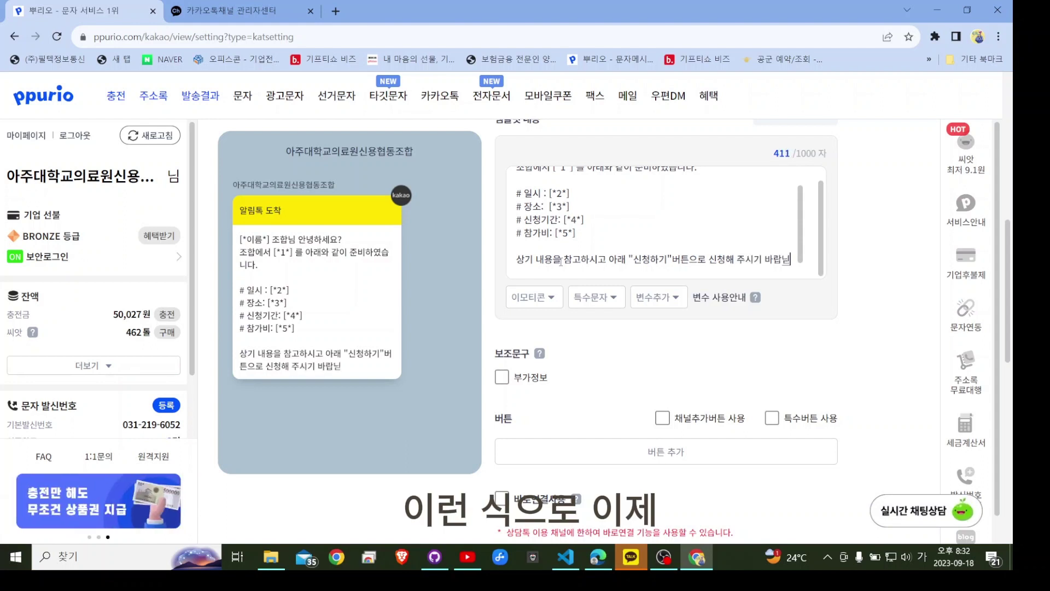
key(Return)
key(Return)
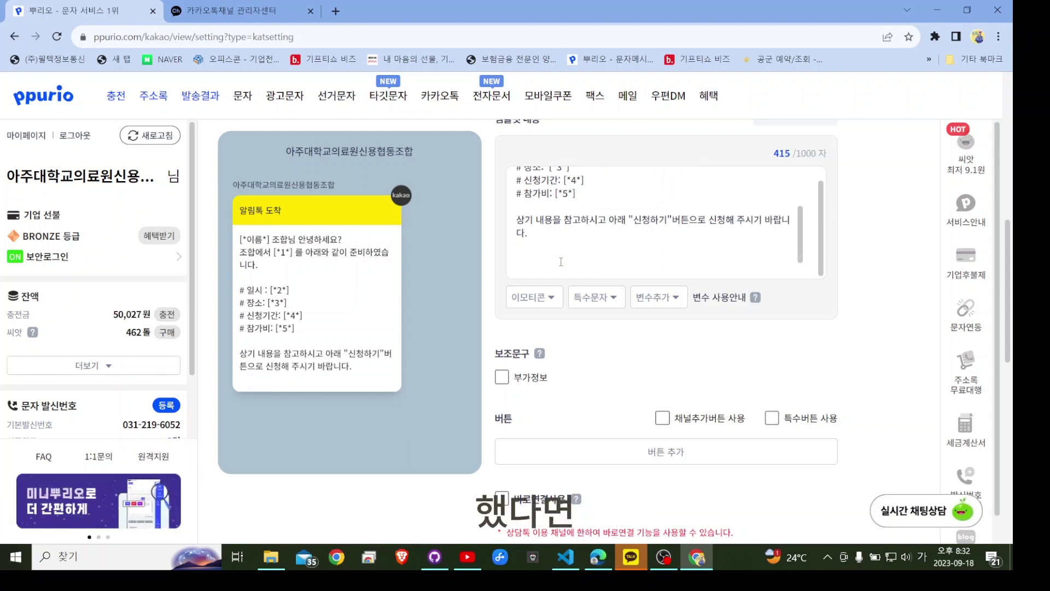
Change the particle after the [*1*] variable in the introductory sentence to "을(를)"
scroll(557, 180, up, 2)
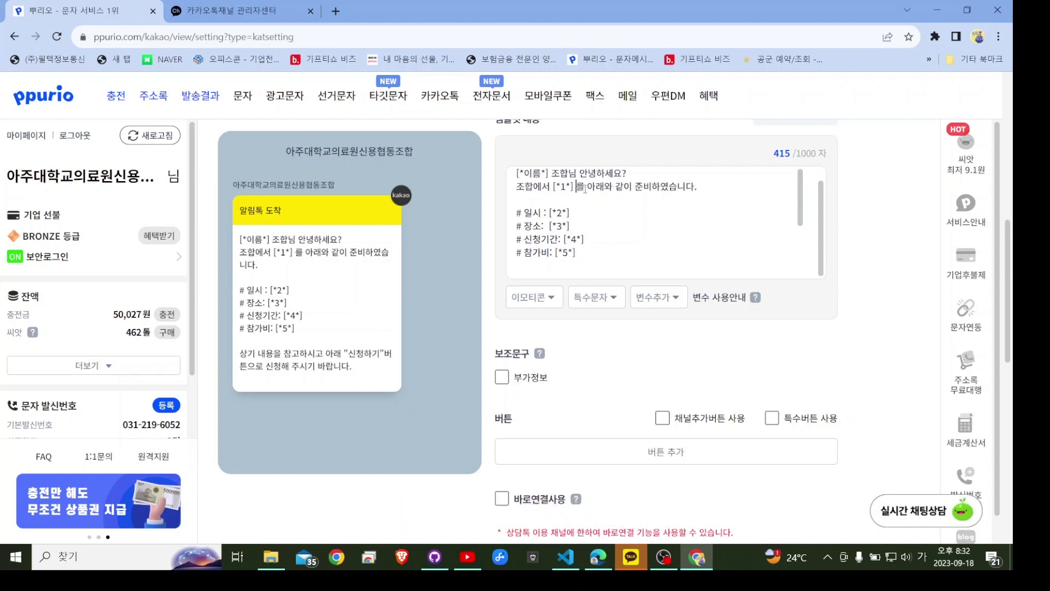
text(을)
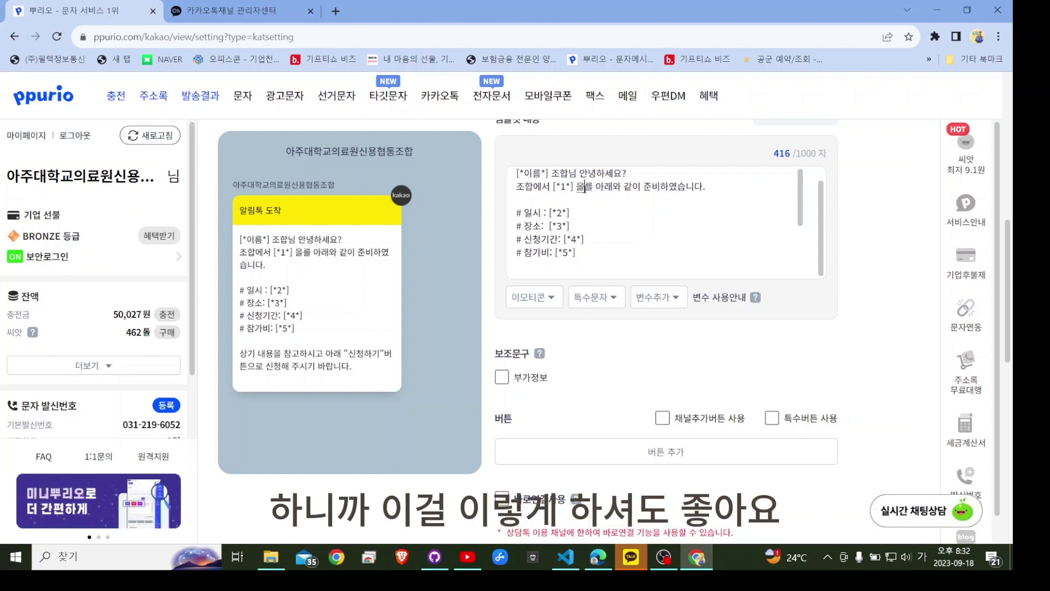
text(()
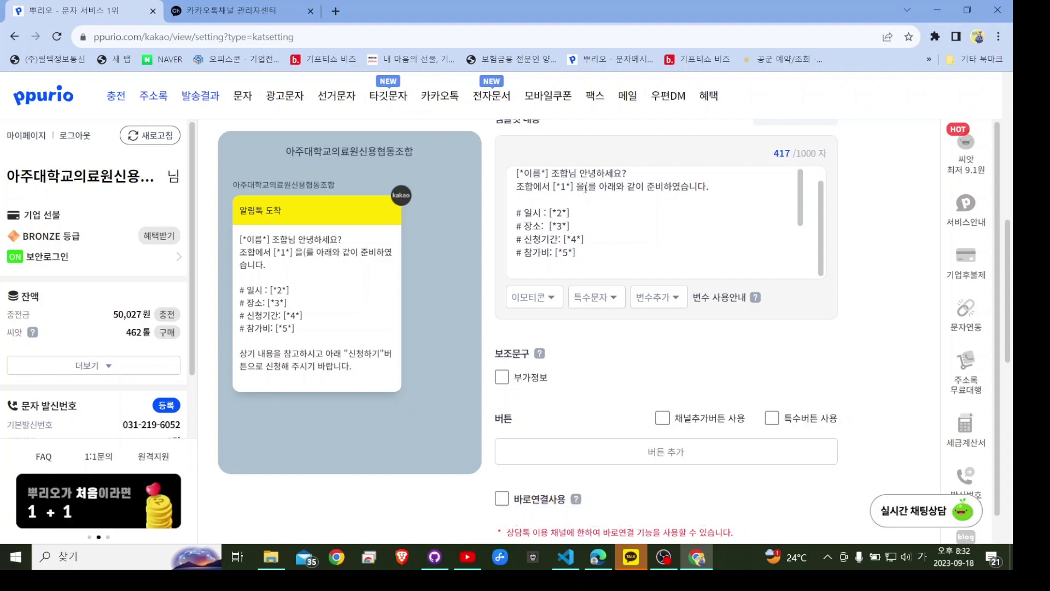
key(Right)
text())
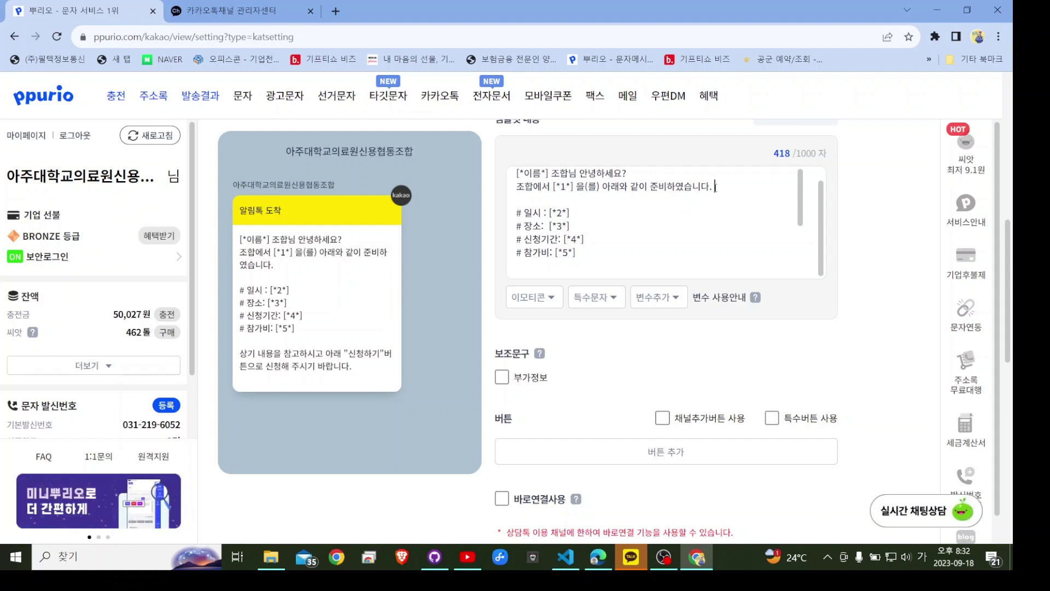
Replace the ending of the introductory sentence after "아래와 같이" with "예정에 있습니다."
key(BackSpace)
key(BackSpace)
key(BackSpace)
key(BackSpace)
key(BackSpace)
key(BackSpace)
key(BackSpace)
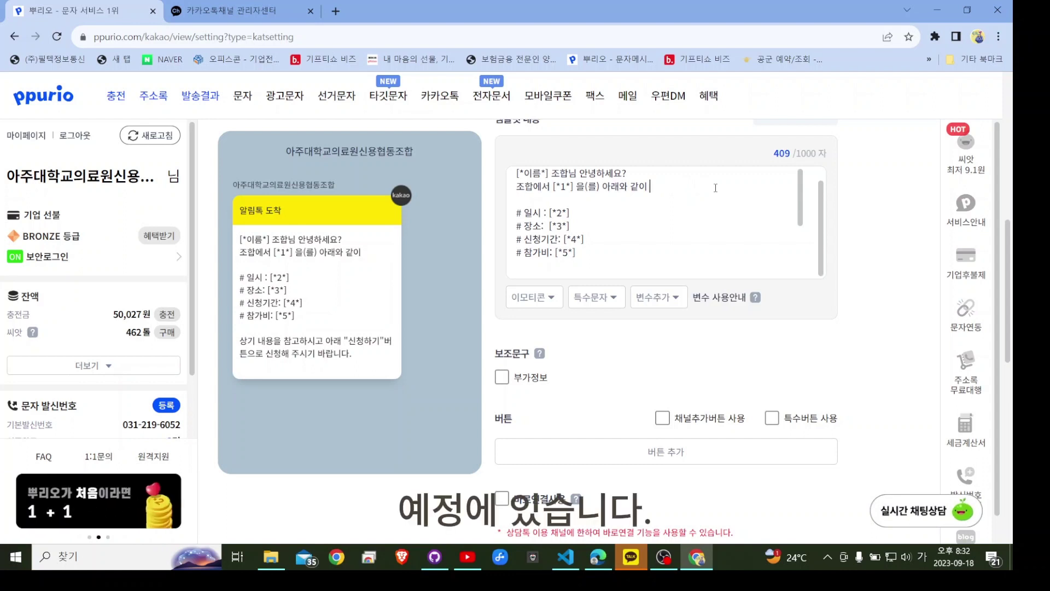
text(예정에 있습)
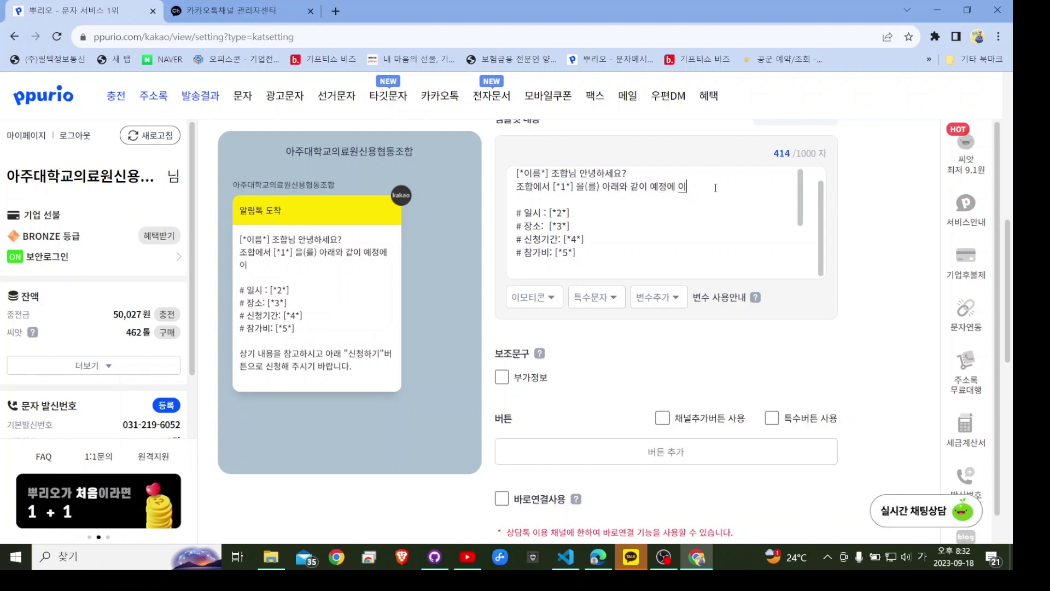
text(니다.)
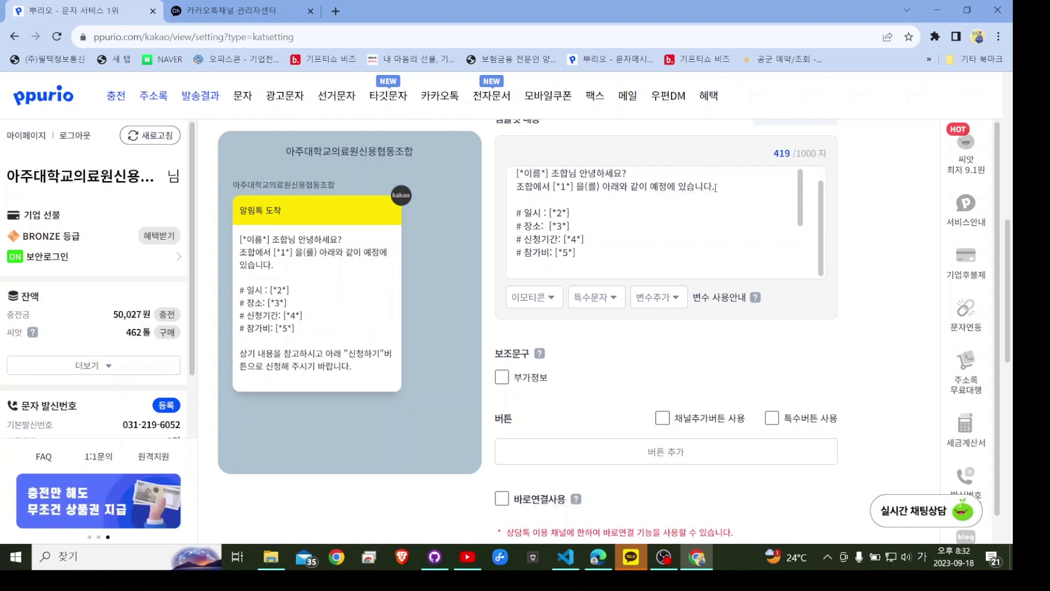
Reword the ending of the introductory sentence after "아래와 같이" as "진행하고자 합니다."
key(BackSpace)
key(BackSpace)
key(BackSpace)
key(BackSpace)
key(BackSpace)
key(BackSpace)
key(BackSpace)
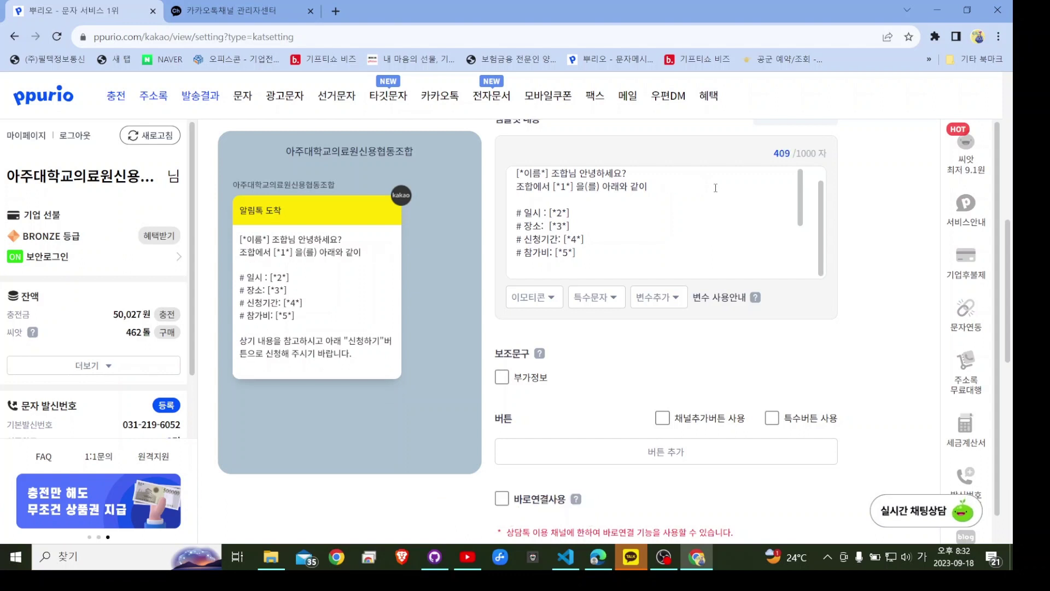
text(진해)
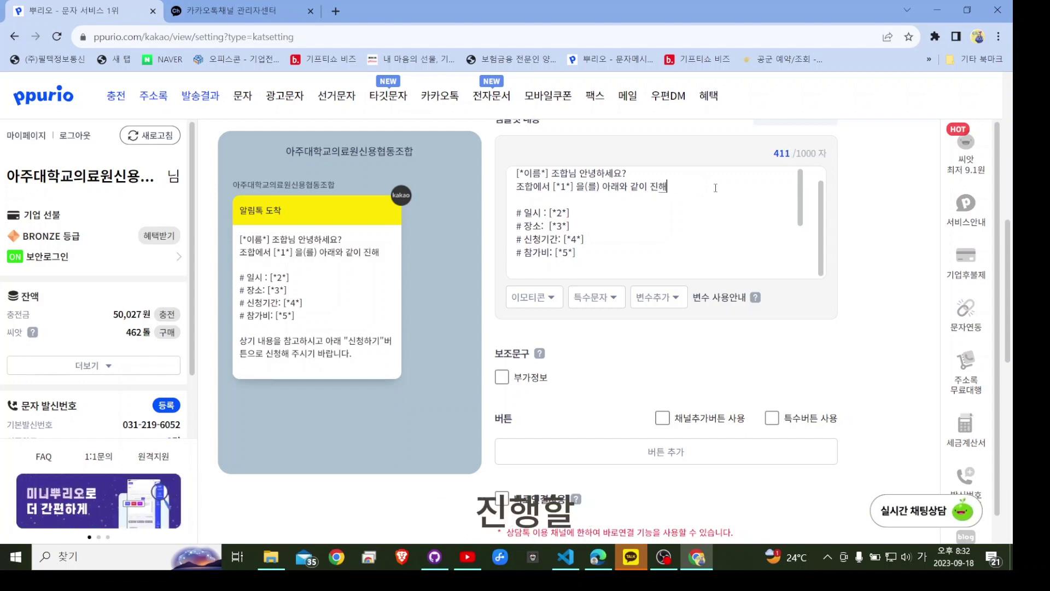
text(하)
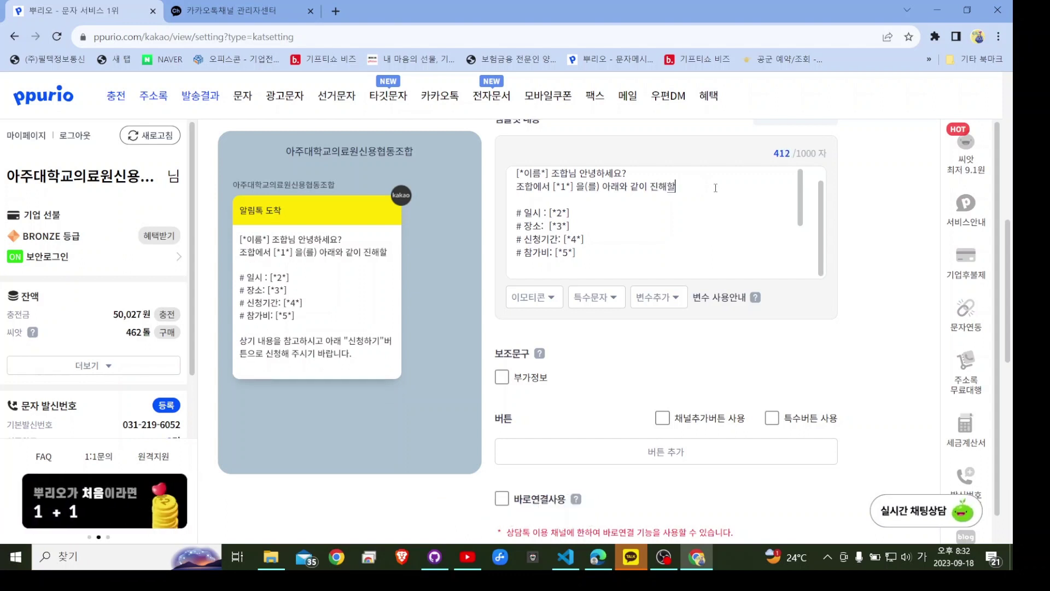
text(고자 합니다.)
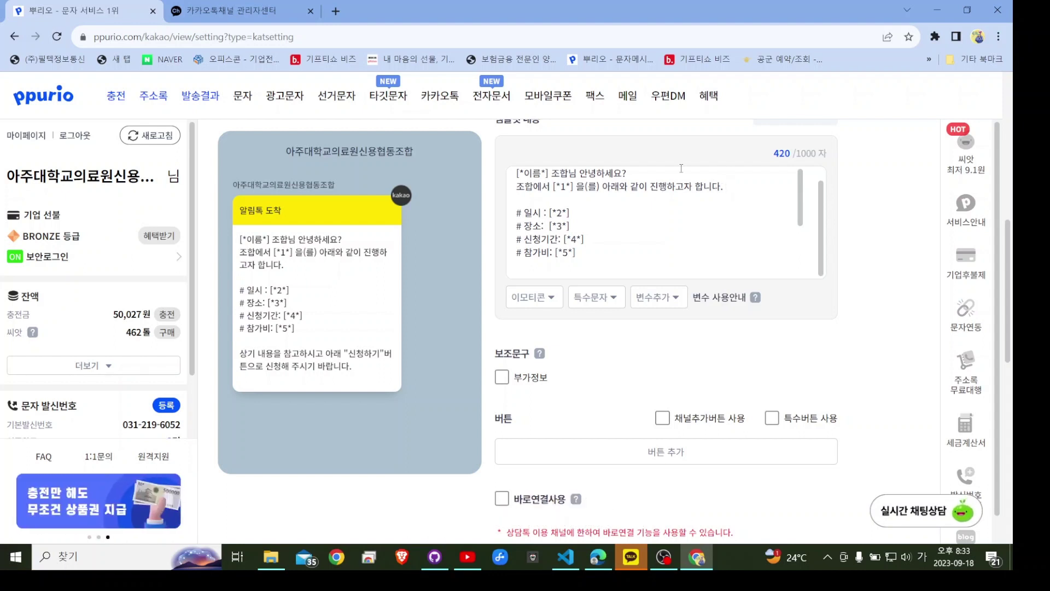
Review the full template content and examine the list of variables available for insertion
scroll(681, 168, up, 2)
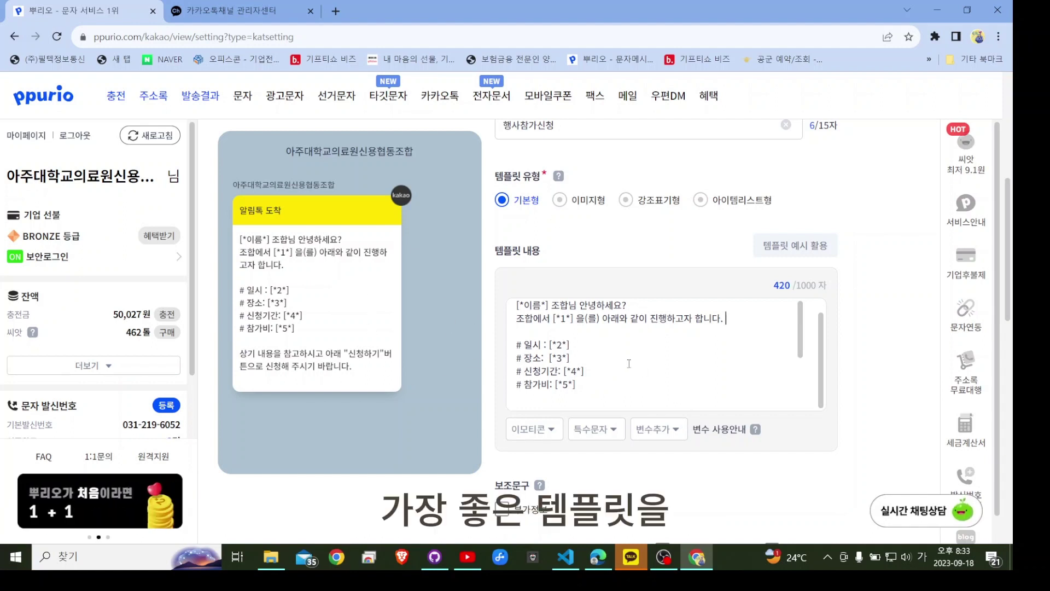
scroll(604, 394, down, 2)
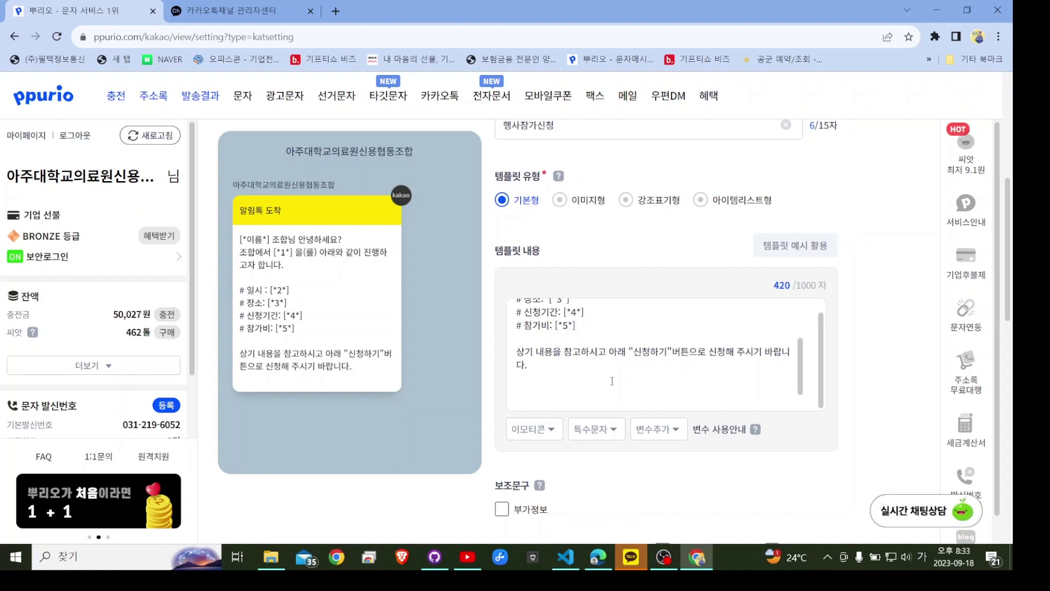
scroll(612, 381, up, 3)
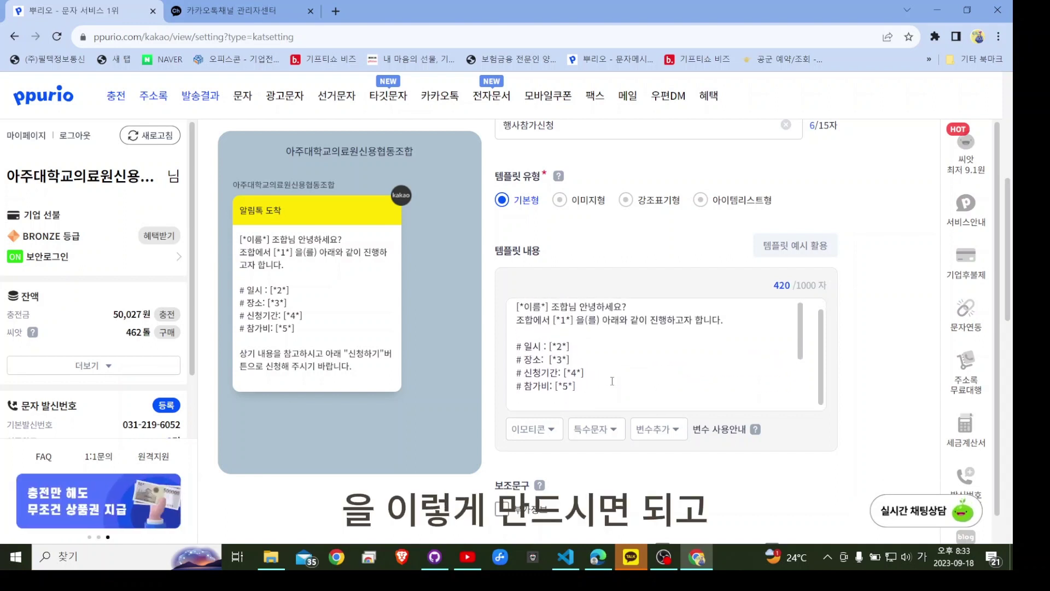
scroll(629, 374, down, 2)
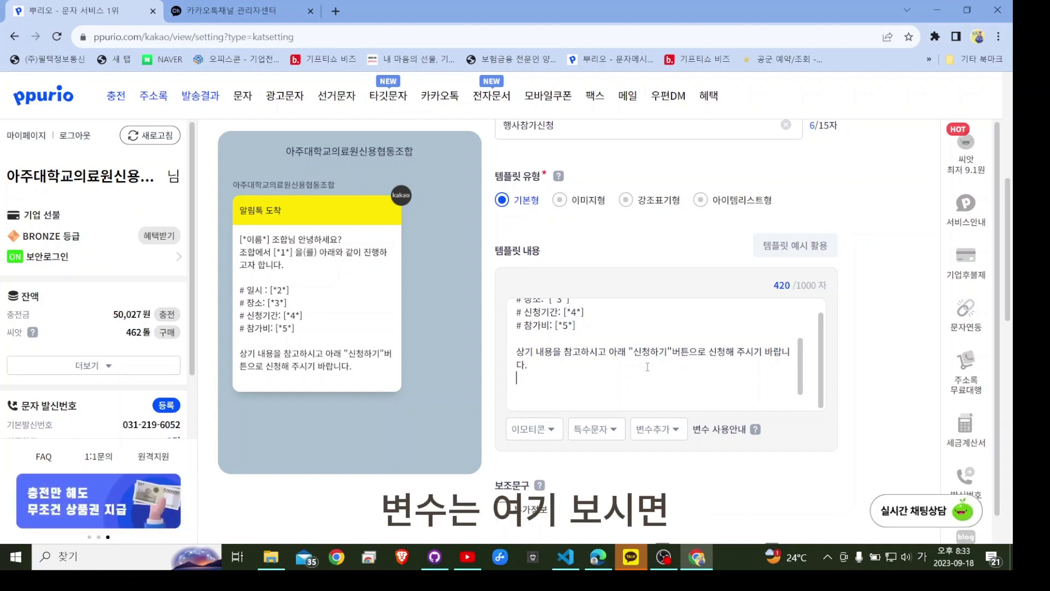
click(660, 429)
scroll(661, 429, down, 1)
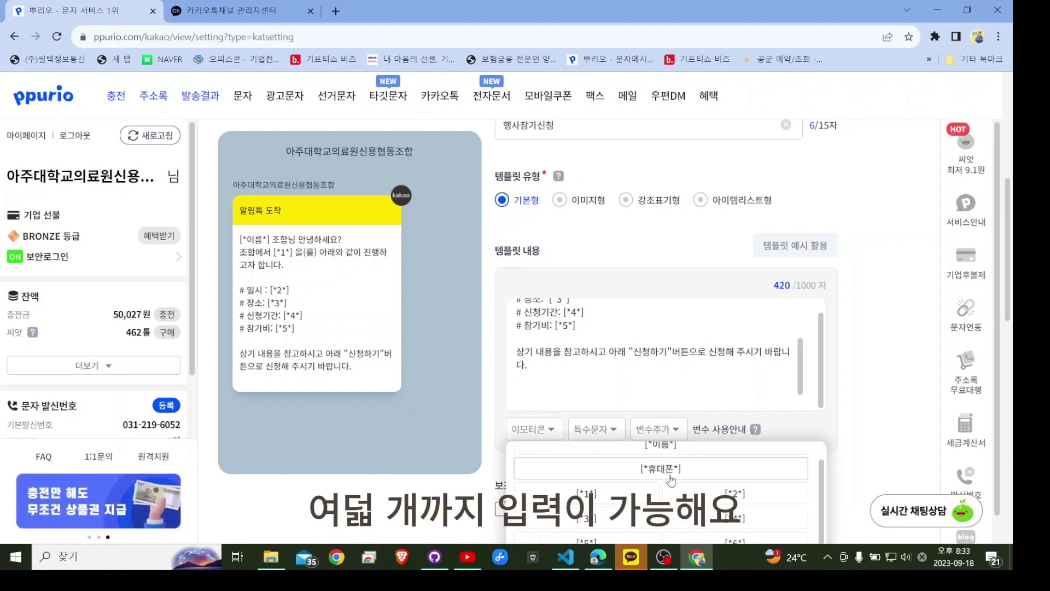
scroll(711, 383, down, 4)
scroll(718, 368, up, 3)
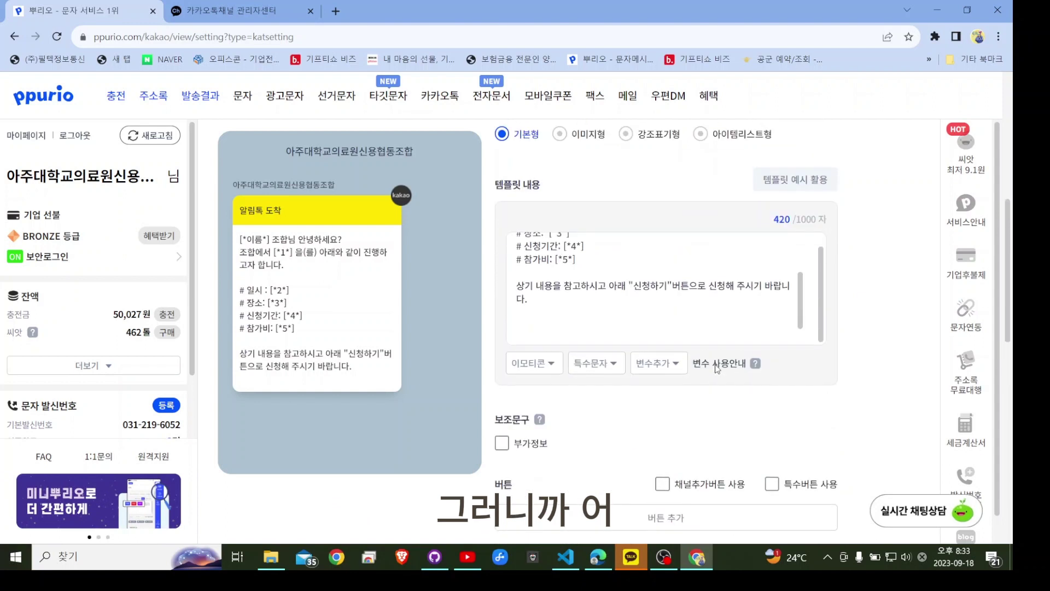
click(657, 363)
scroll(673, 399, up, 1)
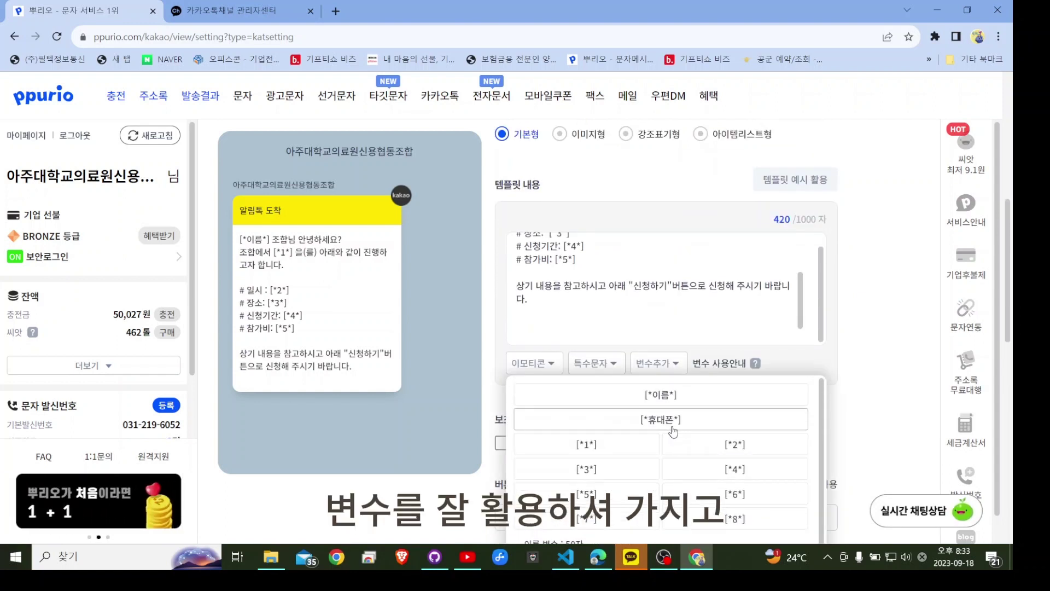
click(662, 356)
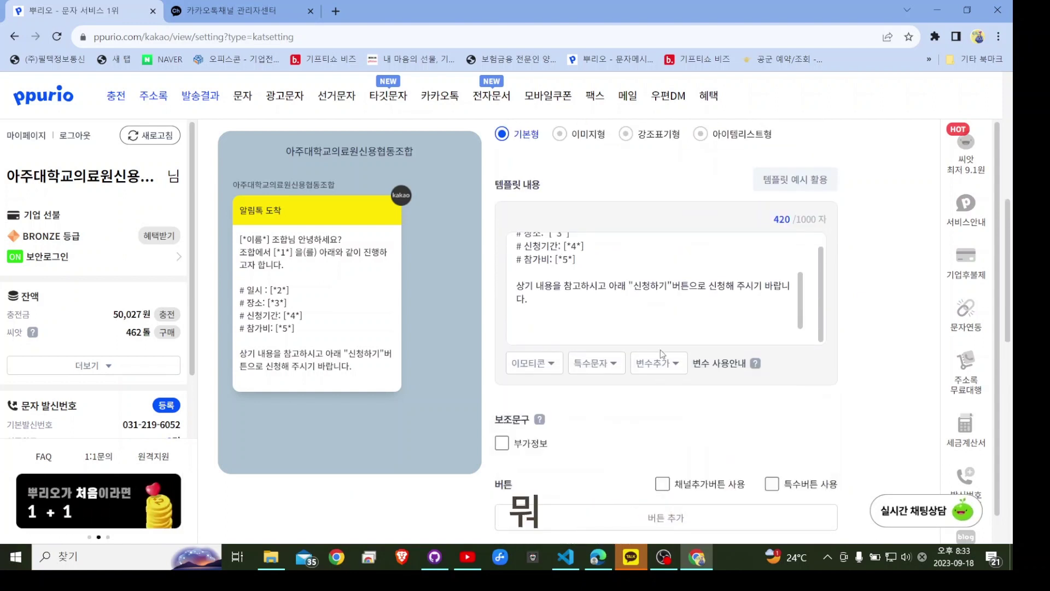
scroll(600, 335, up, 1)
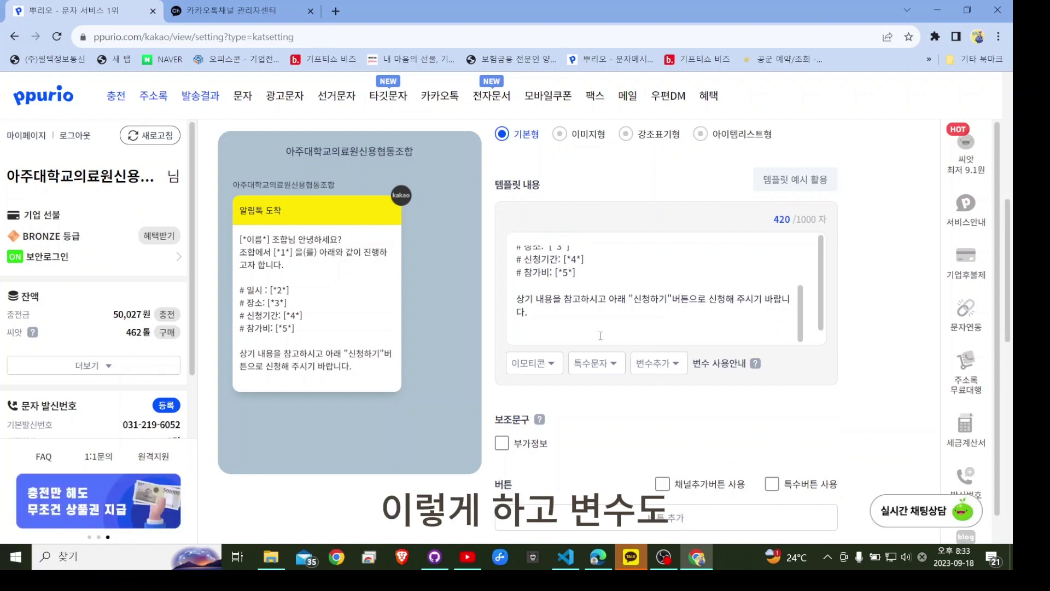
scroll(601, 336, up, 4)
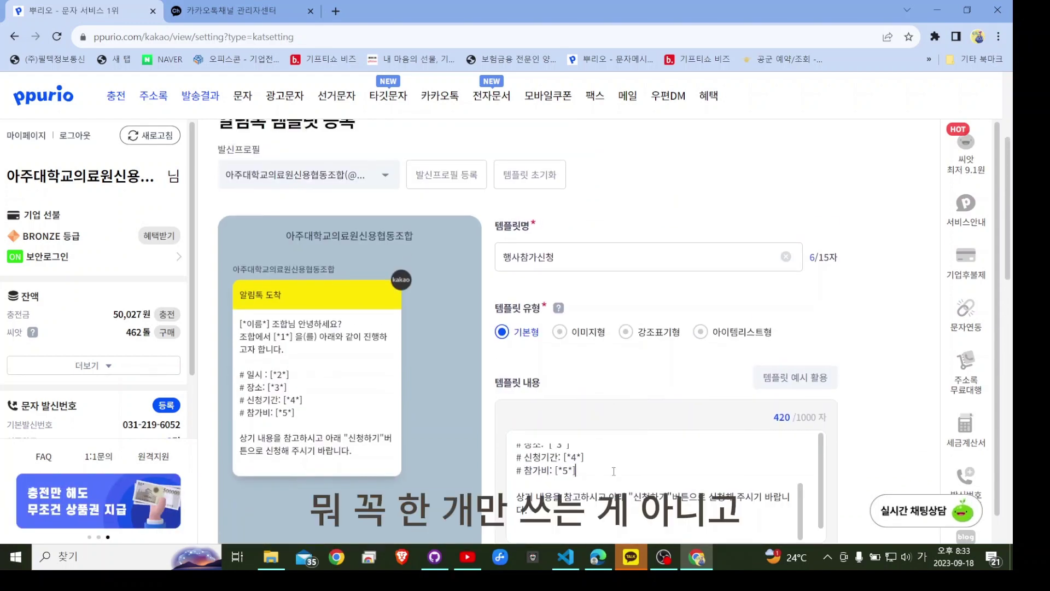
scroll(613, 471, up, 2)
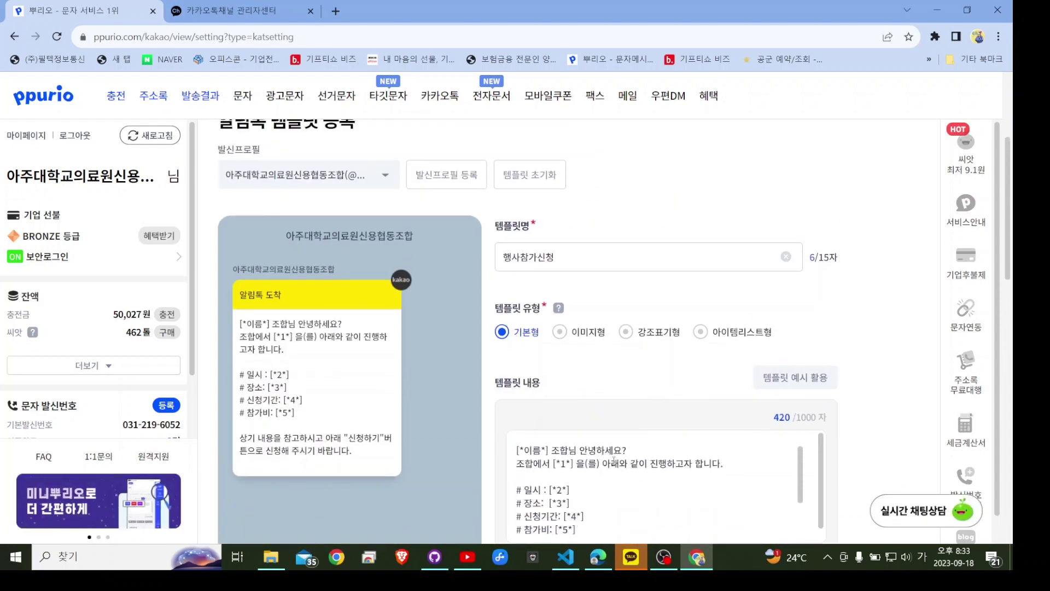
Check the template content through to its end and enable the 부가정보 supplementary text for the template
scroll(581, 470, down, 2)
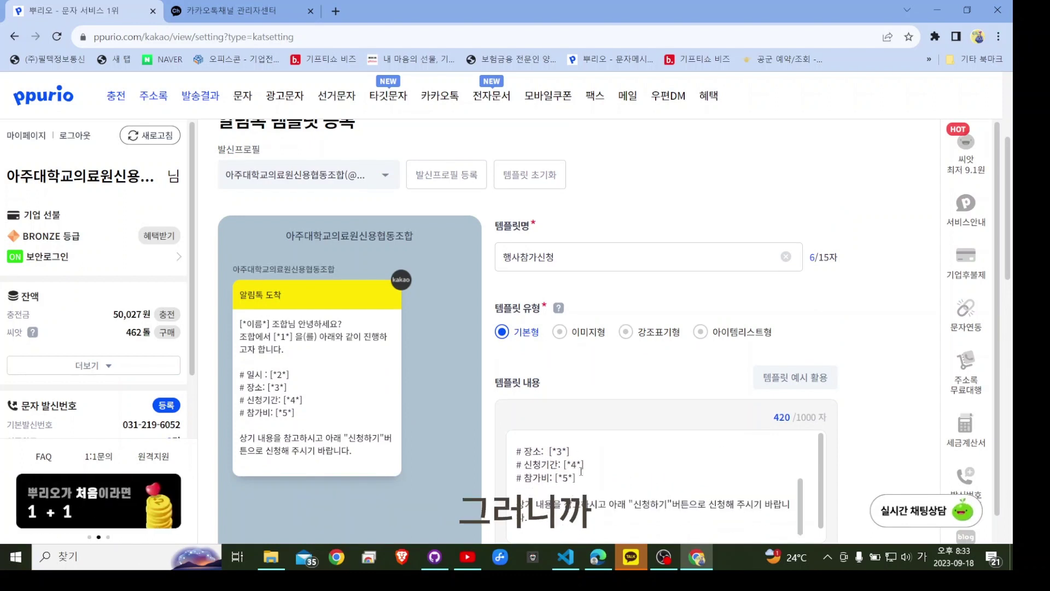
scroll(582, 470, up, 2)
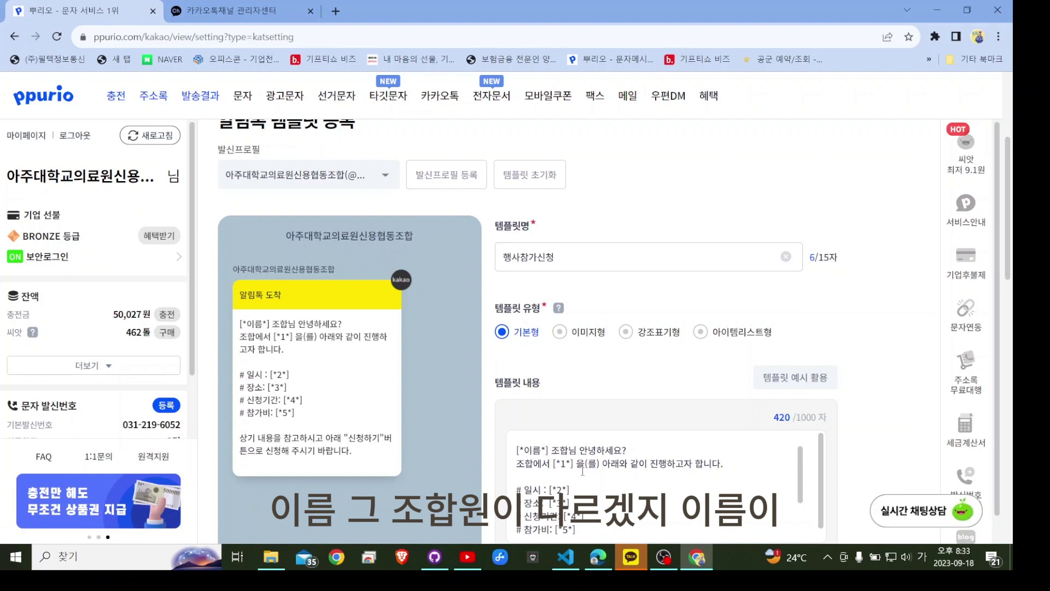
scroll(582, 471, down, 2)
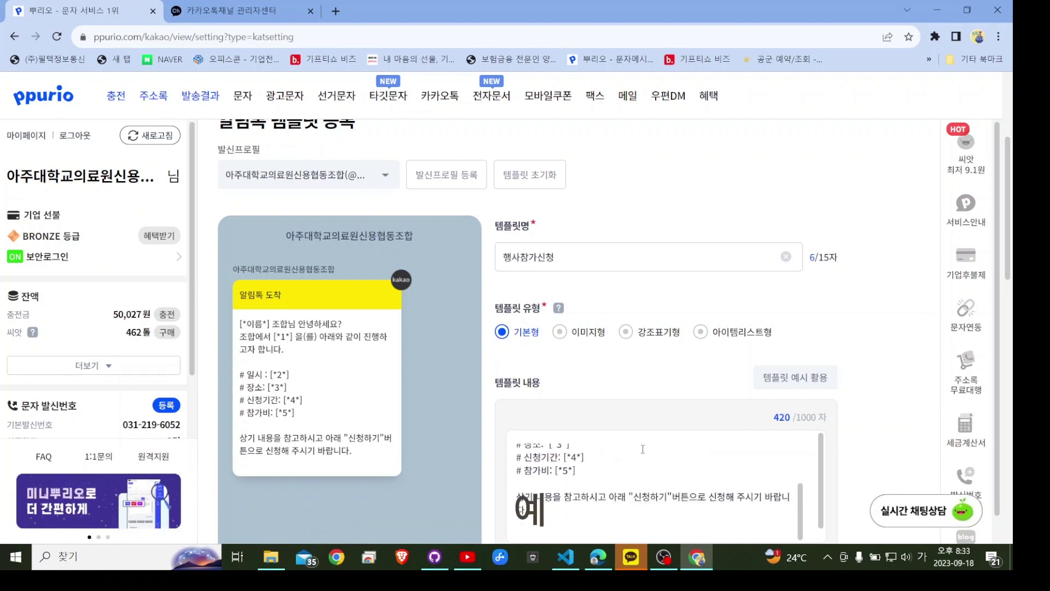
scroll(686, 360, down, 5)
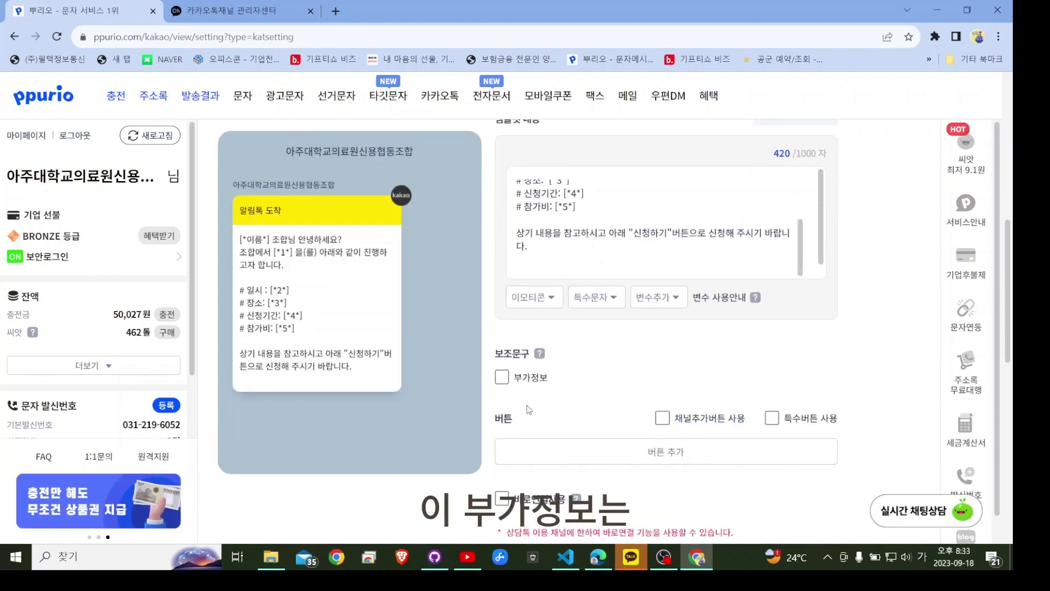
click(502, 378)
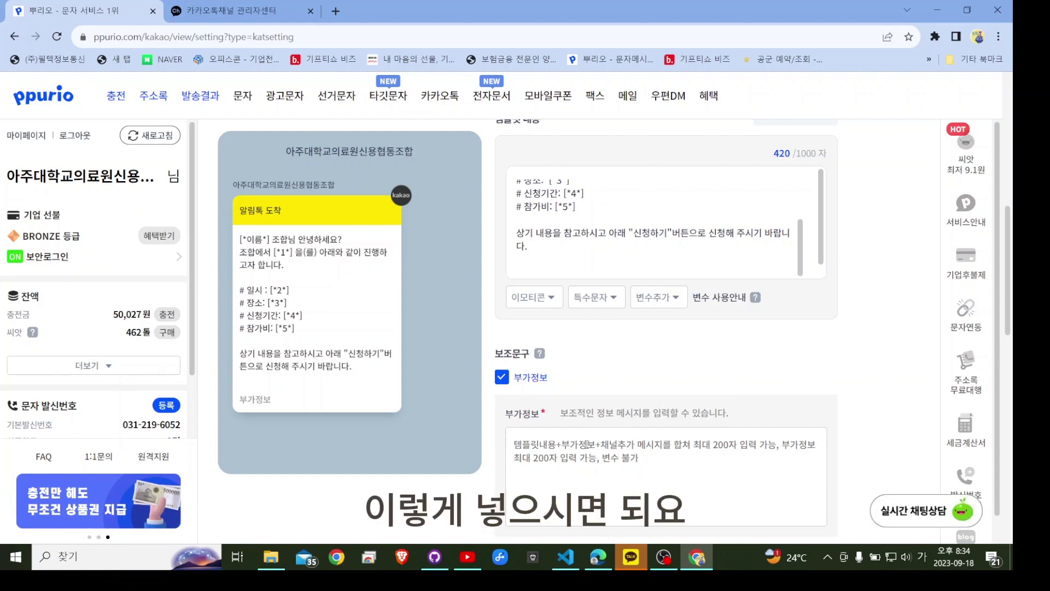
Begin the 부가정보 message with "우리조합은 조합원 개인정보보호 정책을"
text(ㅈ)
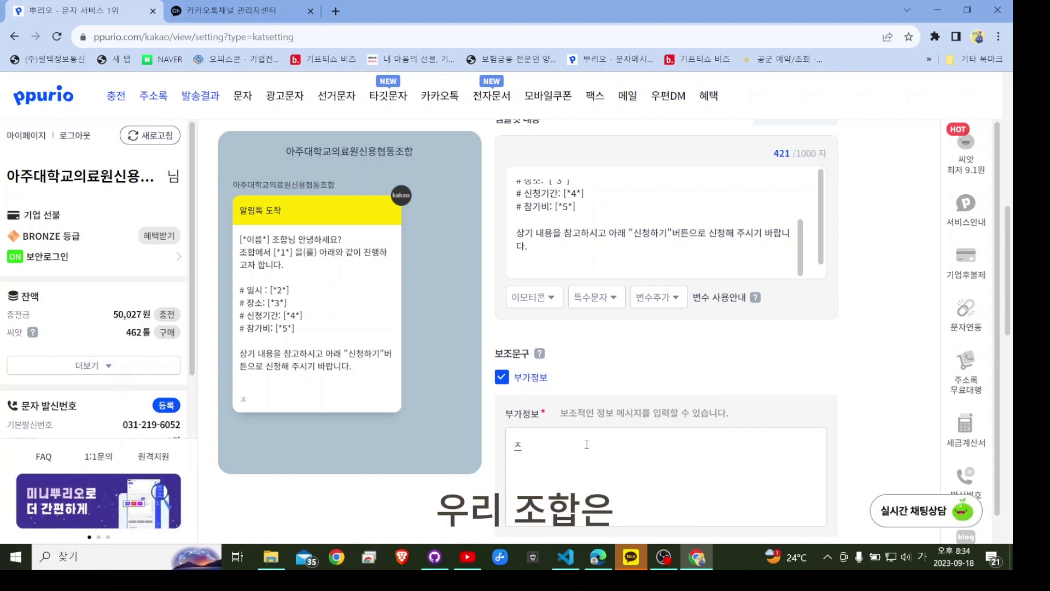
key(BackSpace)
text(우리조하)
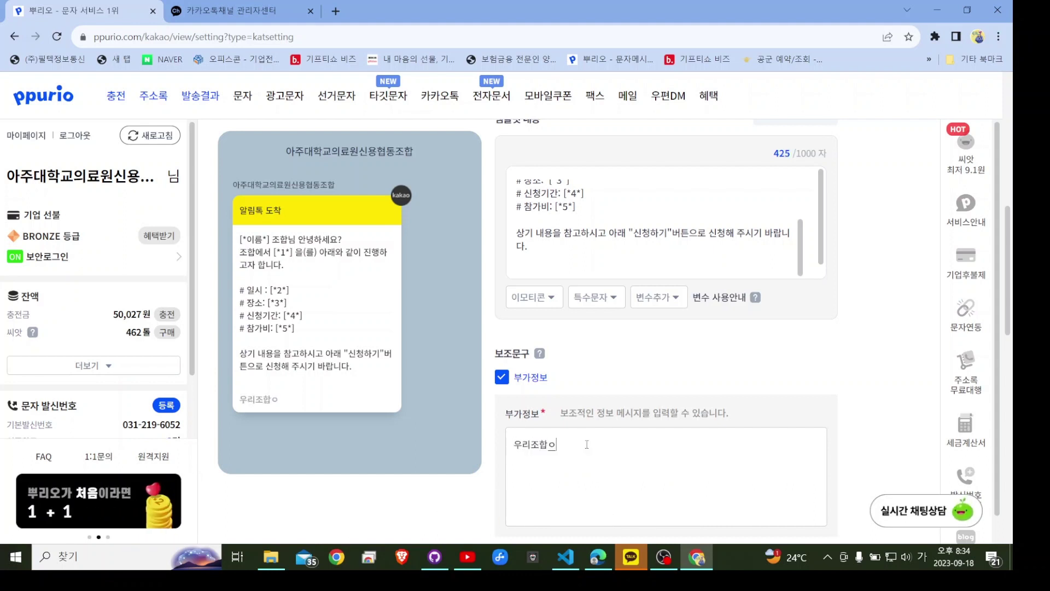
text(ㅂ은)
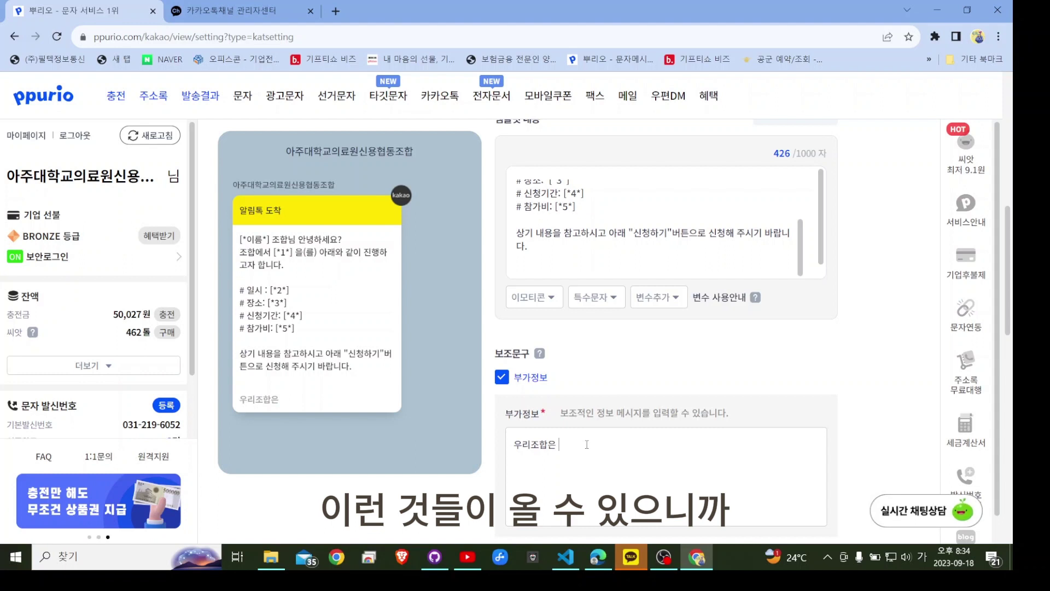
text(조합우)
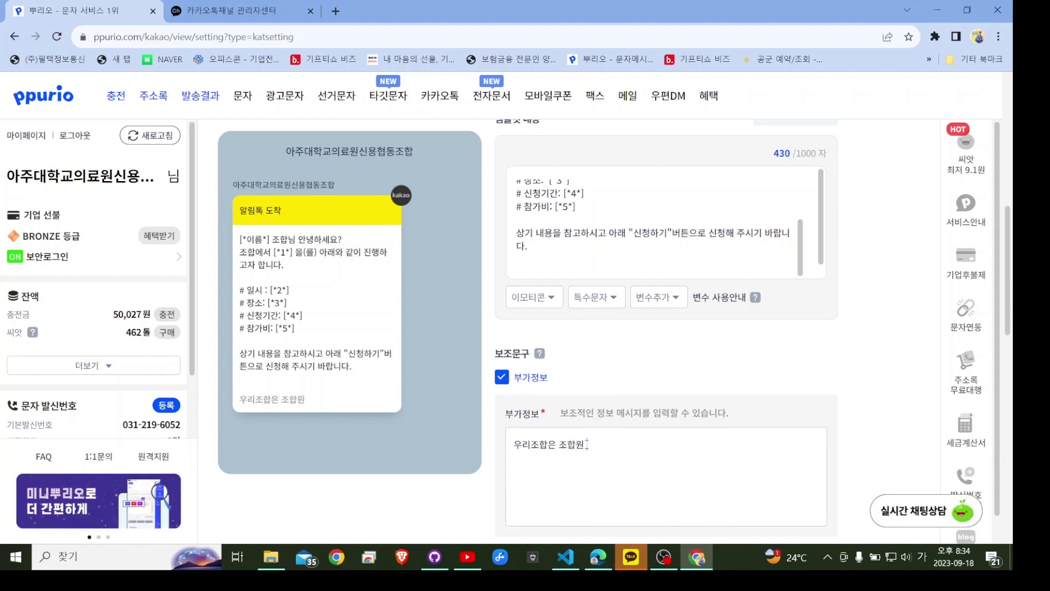
text( 개인정보)
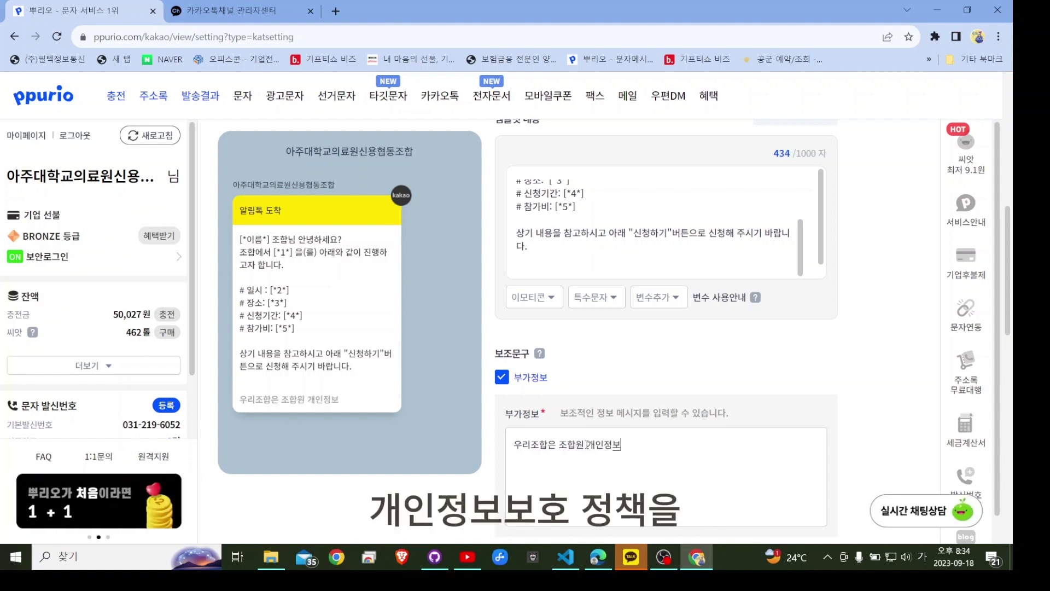
text(보호 )
text(정책을 )
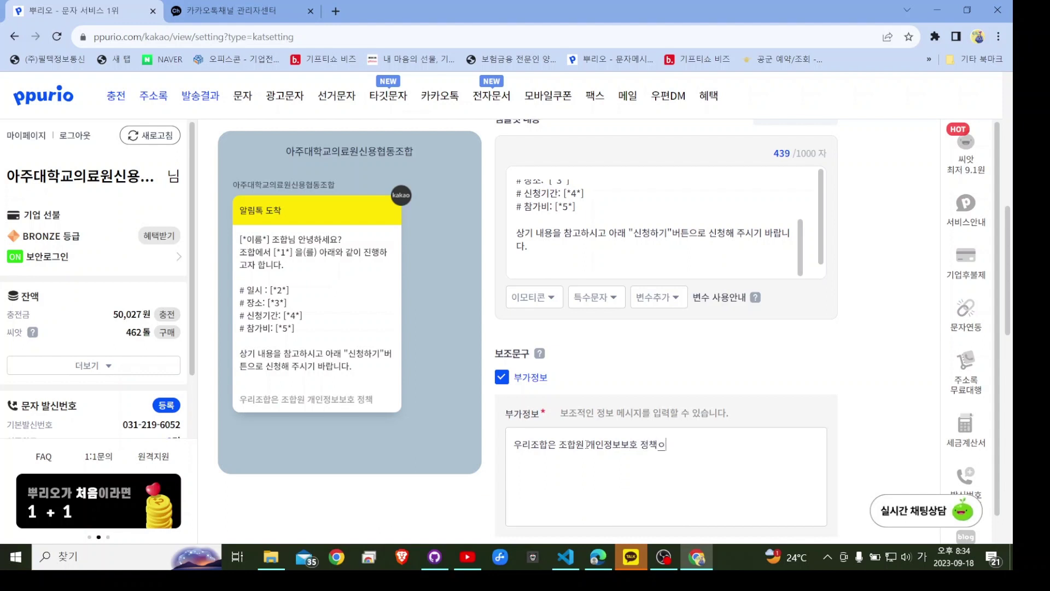
Complete the 부가정보 sentence with "잘 준수하고 있습니다." and end it with a line break
text(우선)
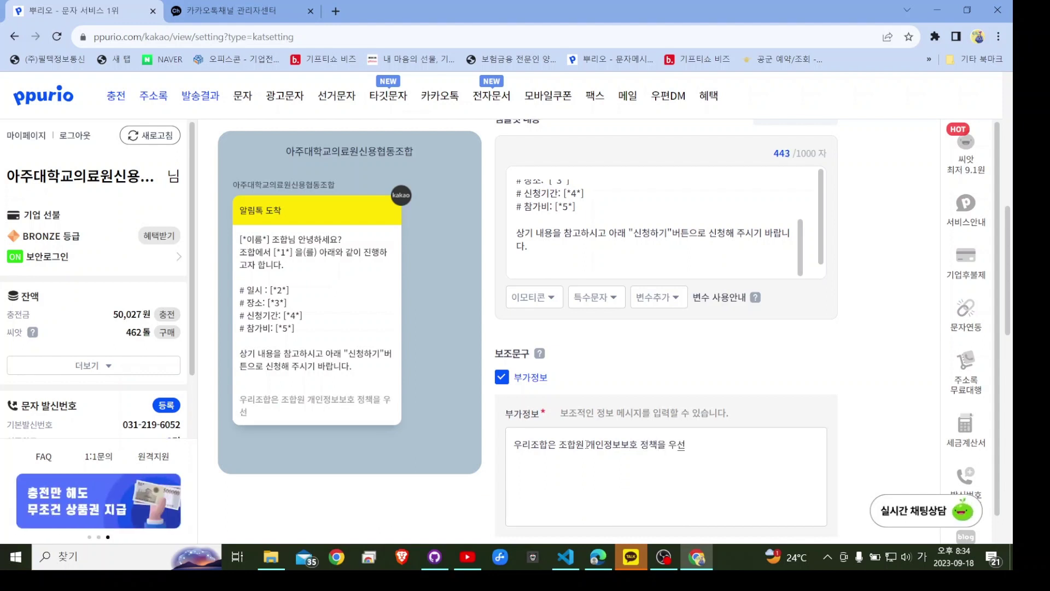
key(BackSpace)
key(BackSpace)
text(잘 준)
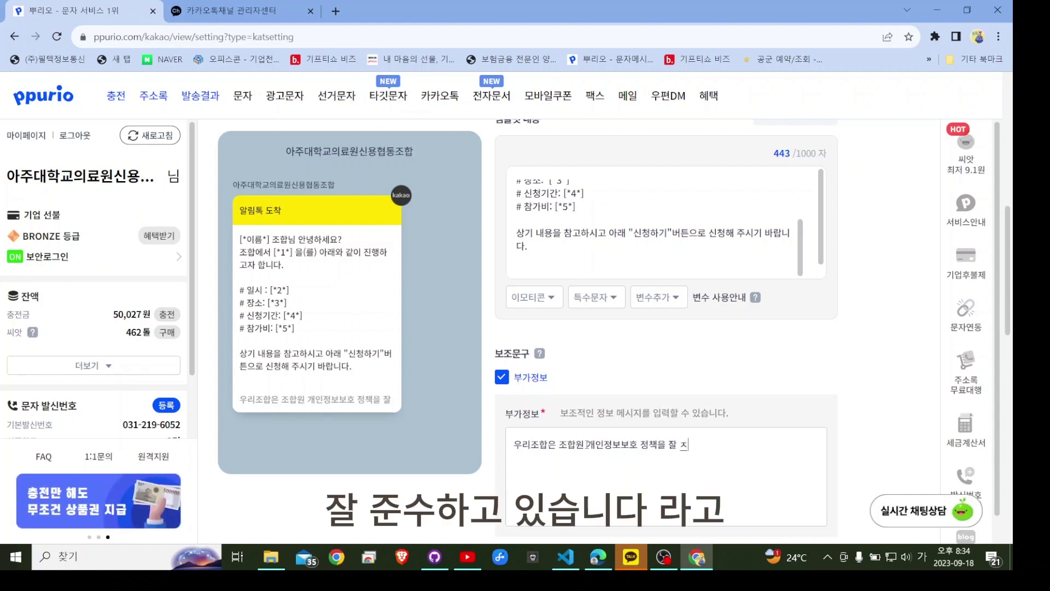
text(수하고 있ㅅ브니)
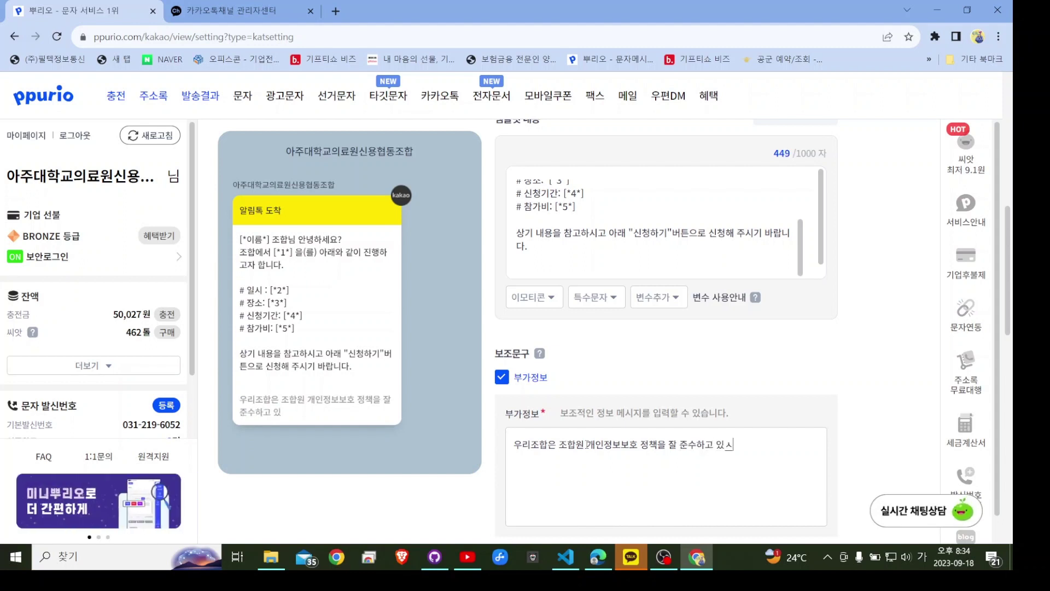
key(BackSpace)
key(BackSpace)
key(BackSpace)
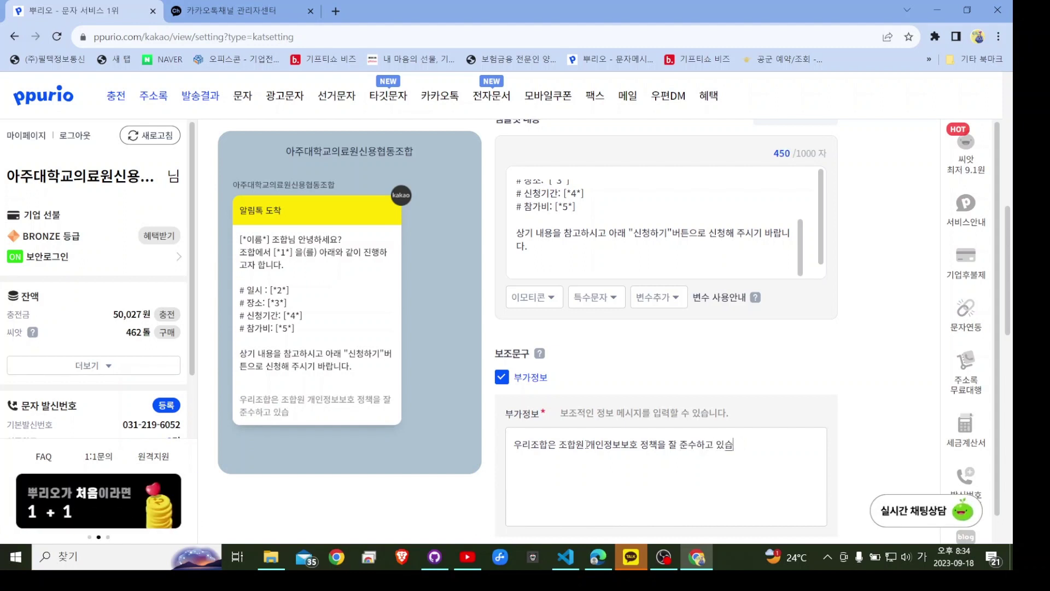
text(습니다.)
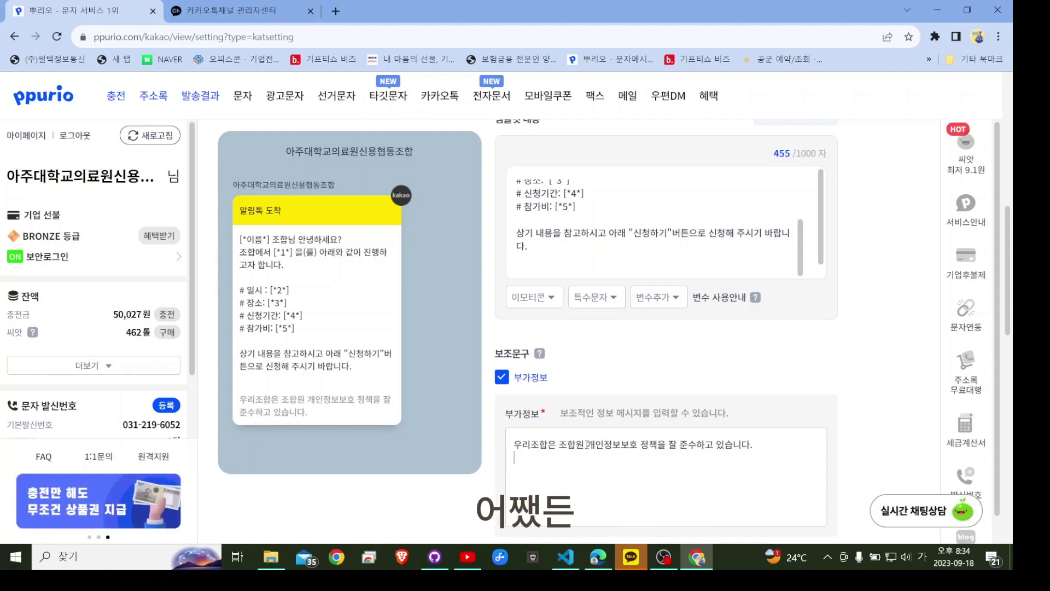
key(Return)
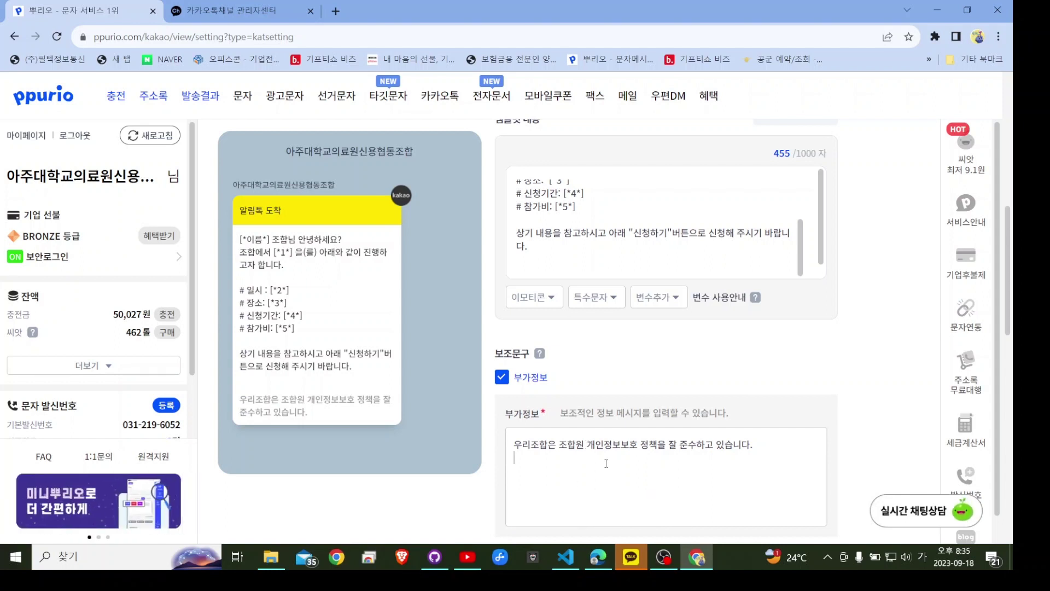
Enable the 채널추가 button for the template and examine how it appears in the message preview
scroll(596, 457, down, 2)
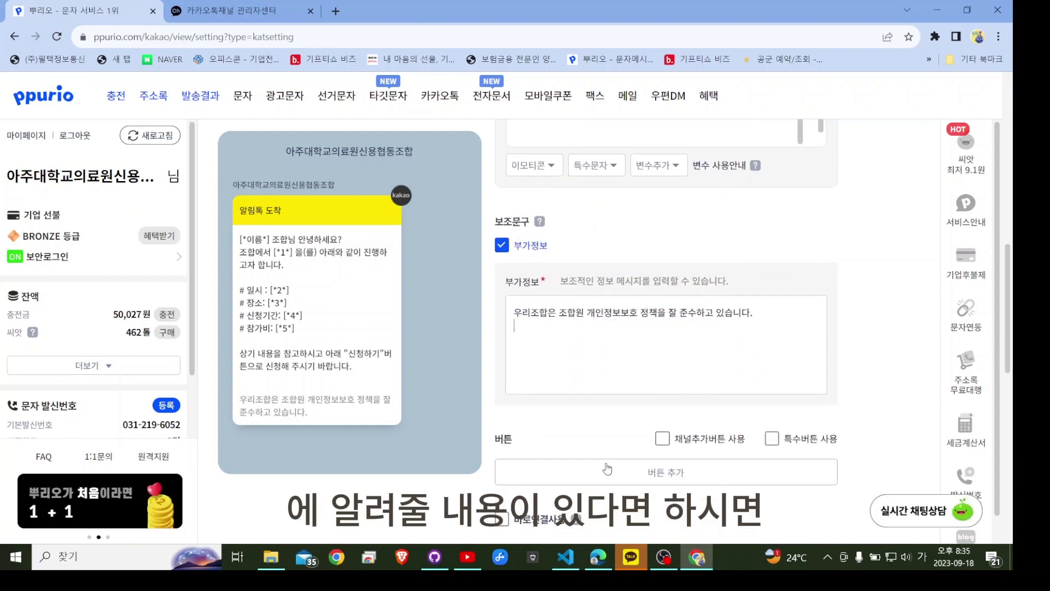
click(662, 440)
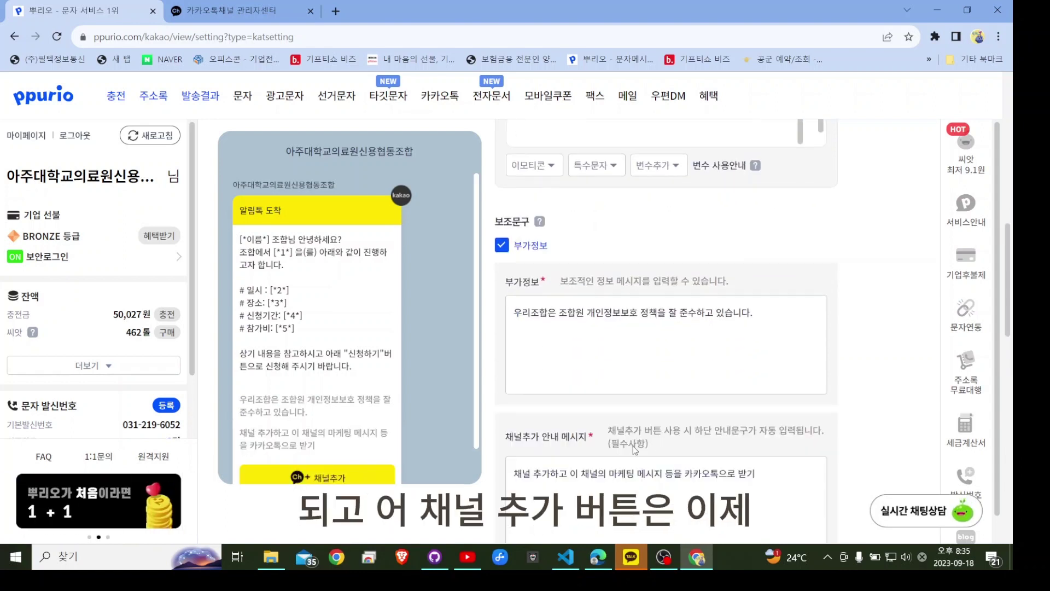
scroll(409, 453, down, 2)
scroll(362, 356, up, 1)
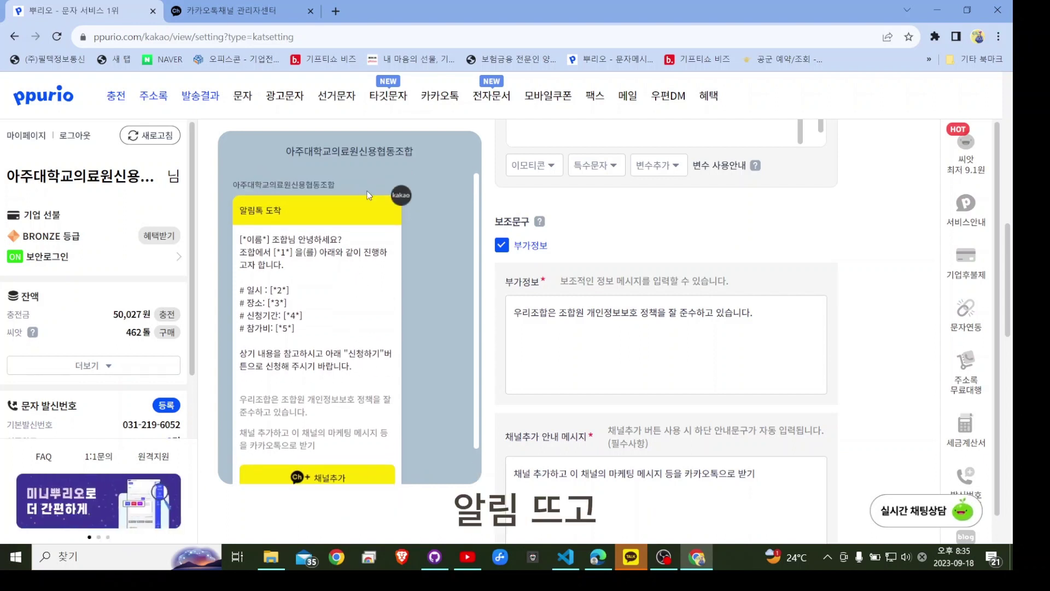
scroll(377, 328, down, 2)
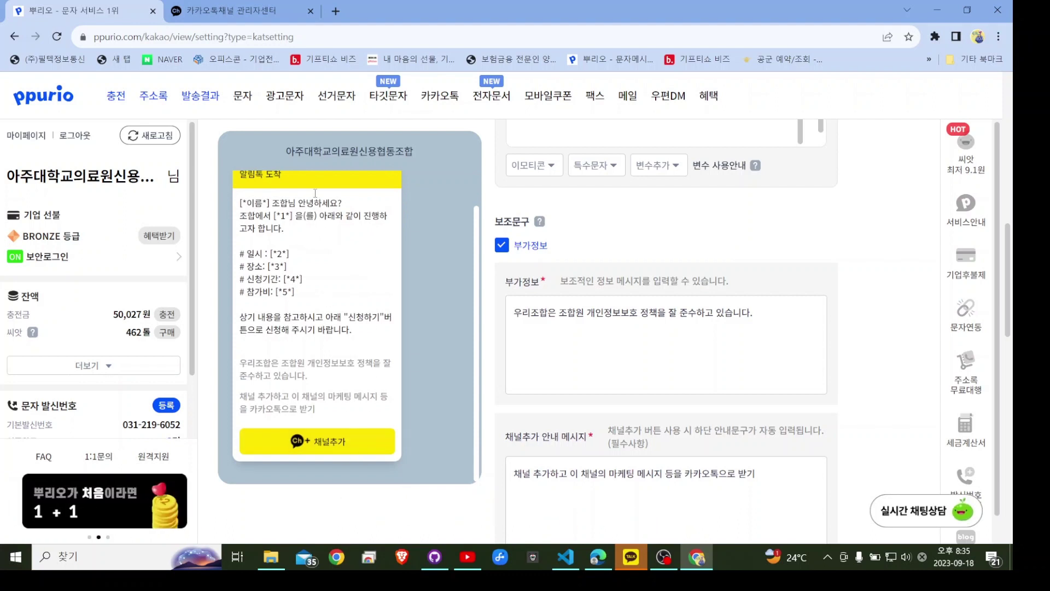
scroll(334, 171, up, 2)
scroll(320, 275, down, 2)
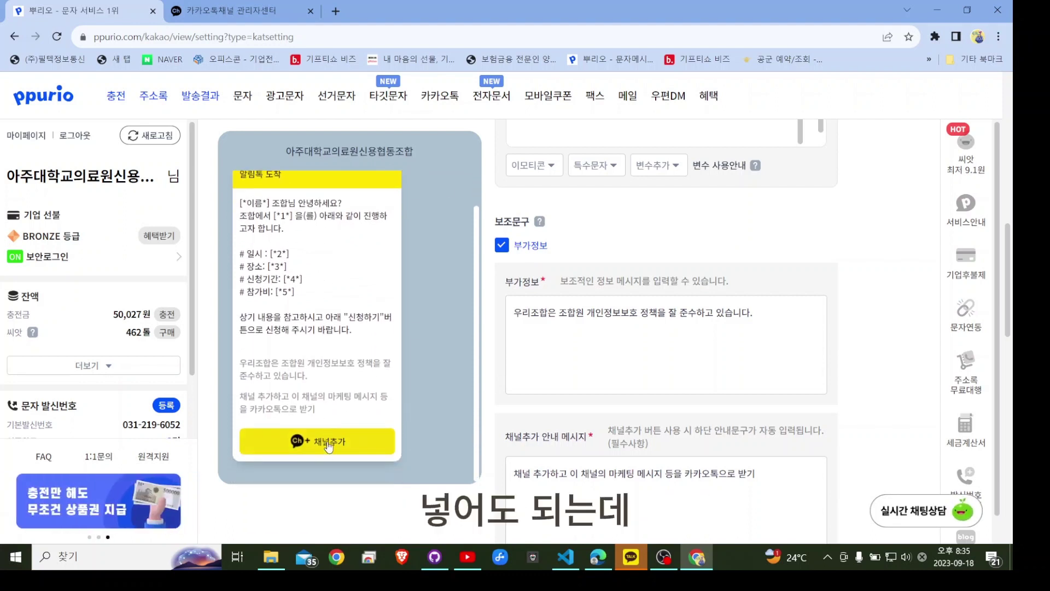
Add a 웹링크 button to the template and turn off the 채널추가 button
scroll(646, 470, down, 6)
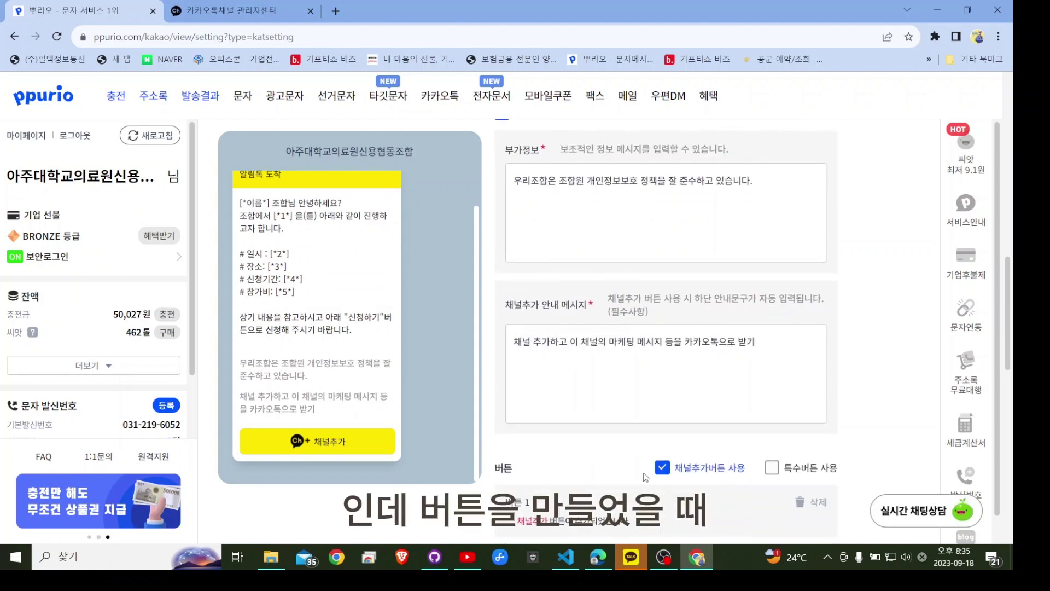
click(657, 366)
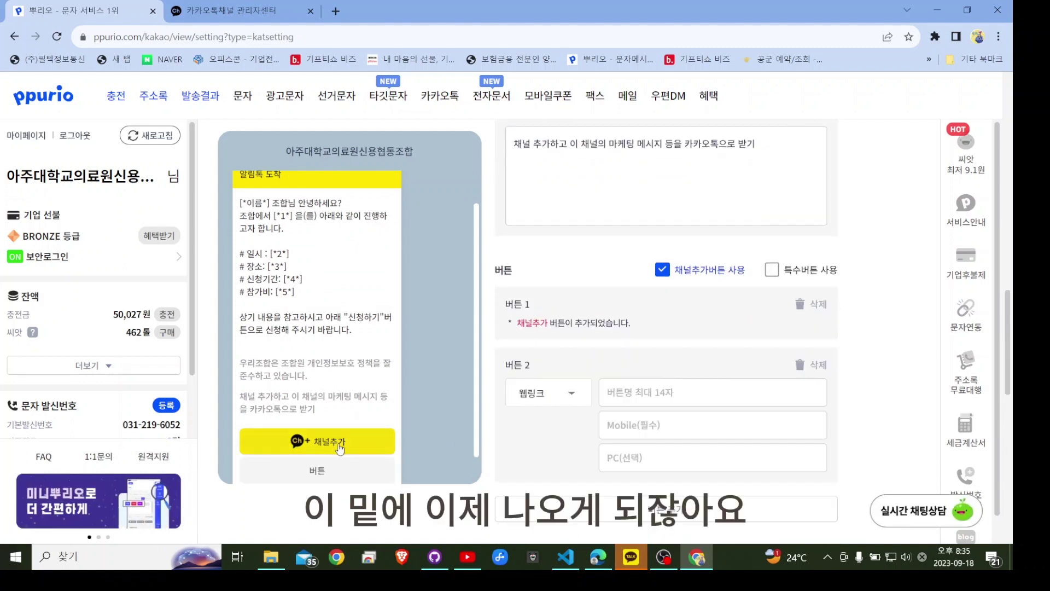
scroll(332, 405, down, 1)
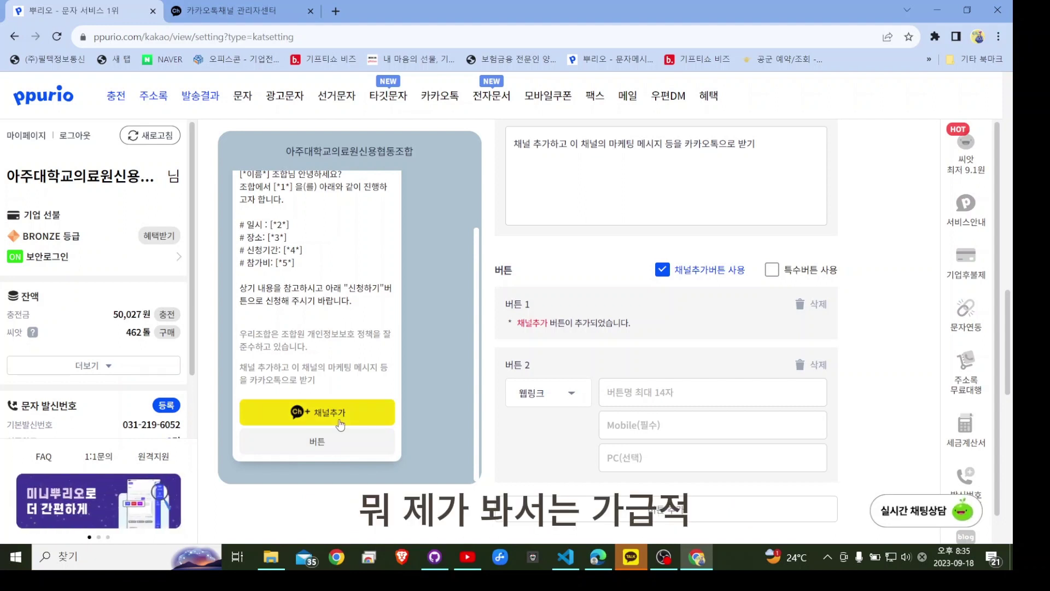
click(662, 270)
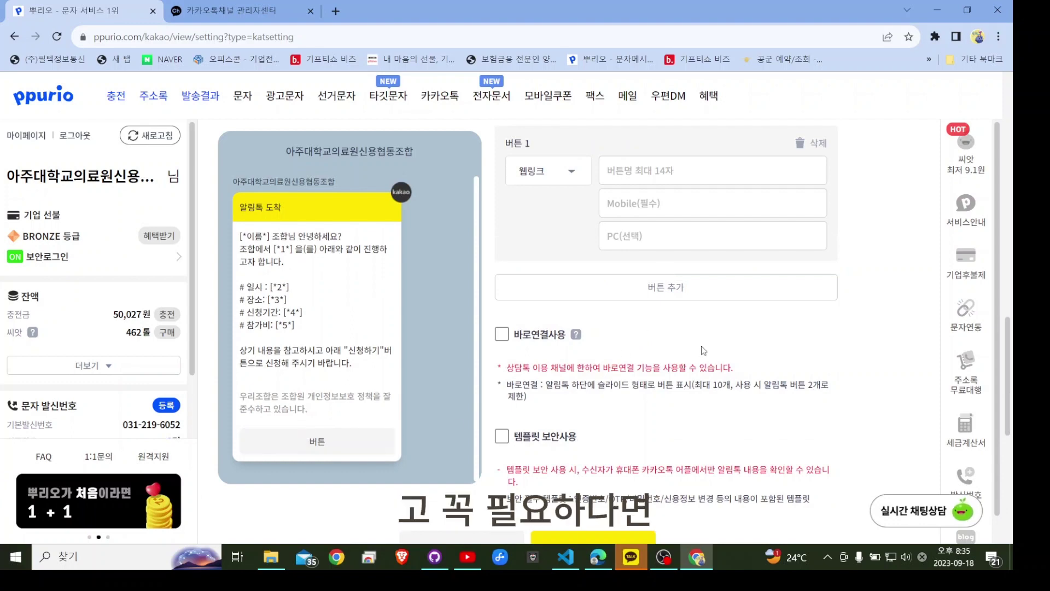
Add four more 웹링크 buttons to reach five, and examine them in the message preview
scroll(703, 350, down, 3)
scroll(601, 197, up, 3)
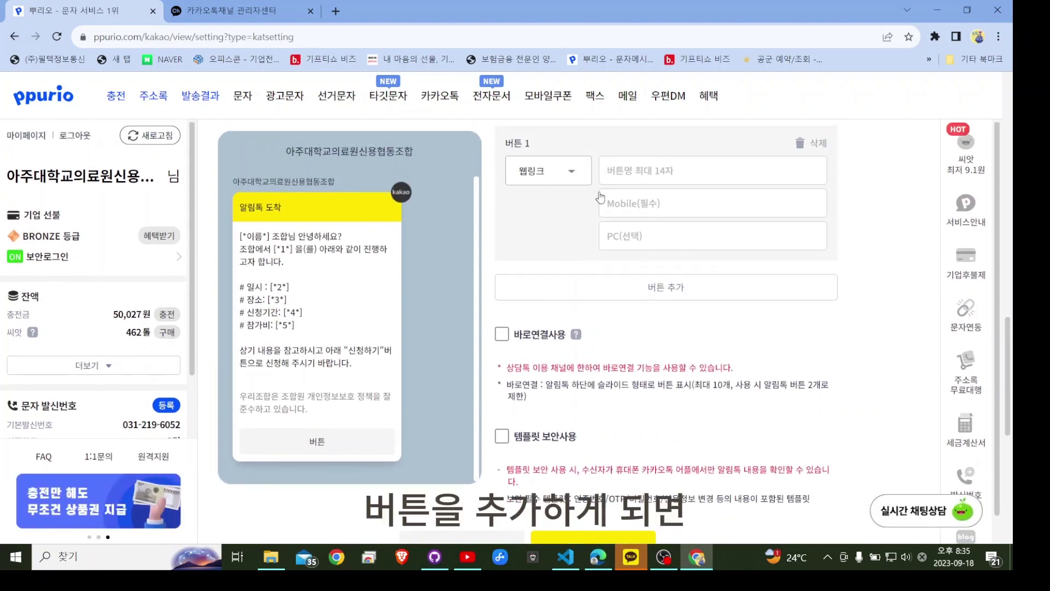
click(659, 296)
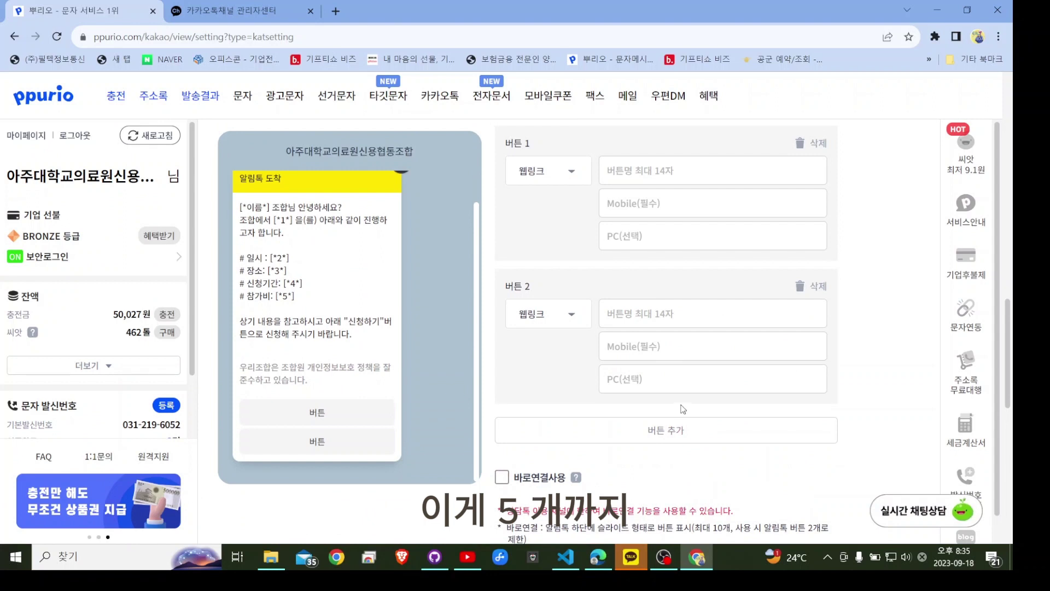
click(680, 430)
scroll(680, 428, down, 2)
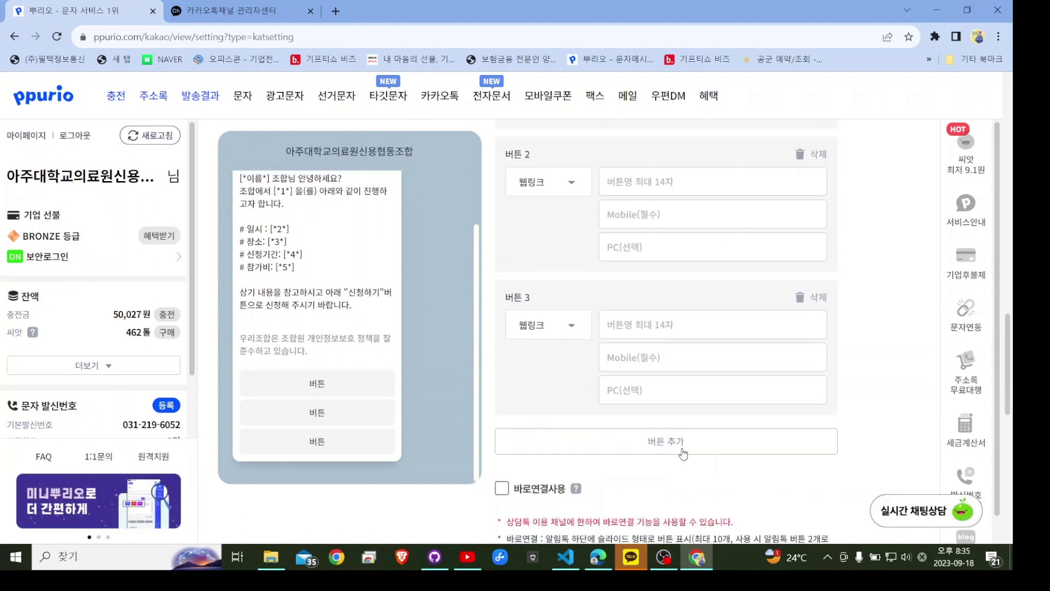
click(681, 441)
scroll(689, 416, down, 3)
click(692, 396)
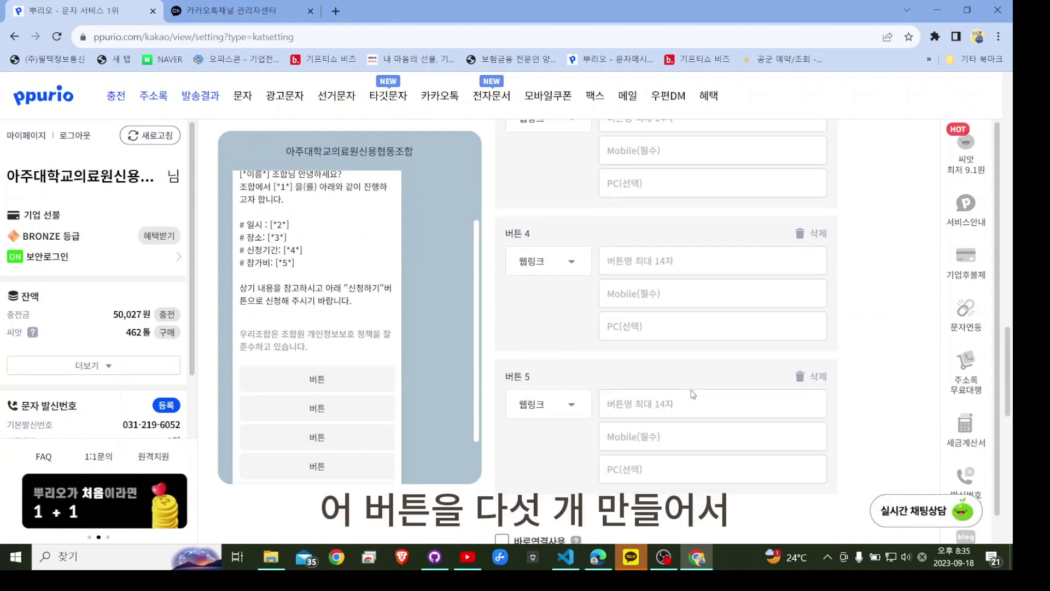
scroll(690, 396, down, 3)
scroll(331, 400, down, 1)
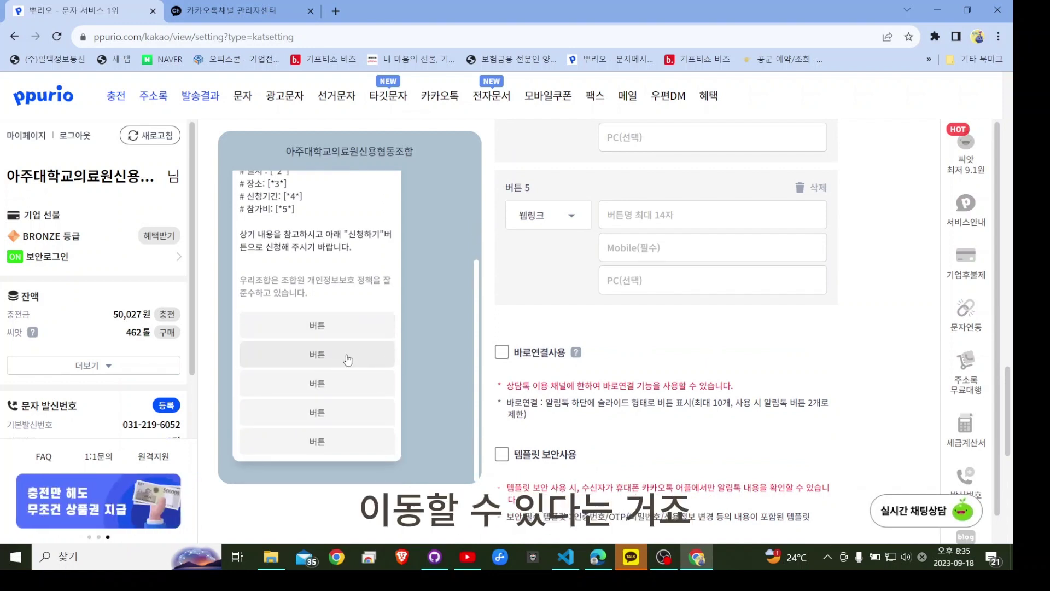
Delete buttons 5, 4, 3 and 2 from the template, keeping only the first 웹링크 button
click(800, 188)
scroll(814, 247, up, 3)
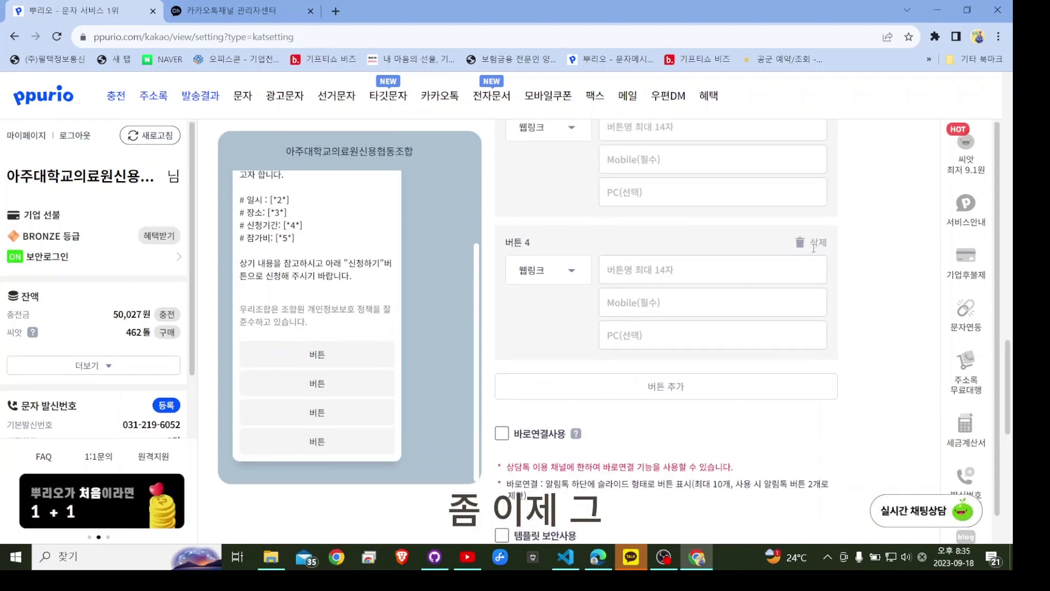
click(813, 244)
scroll(814, 244, up, 3)
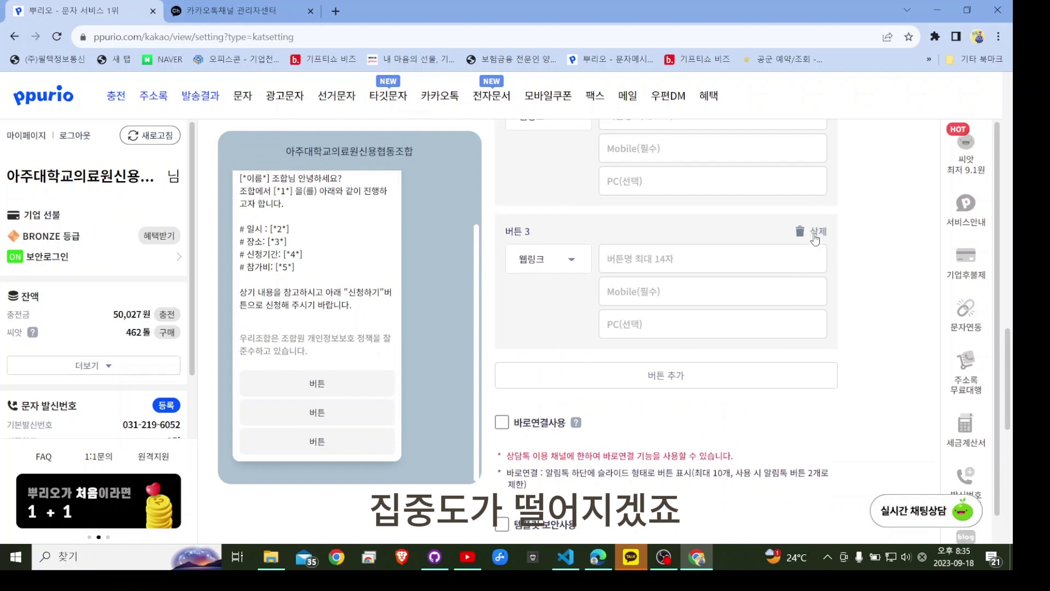
click(815, 238)
scroll(815, 238, up, 3)
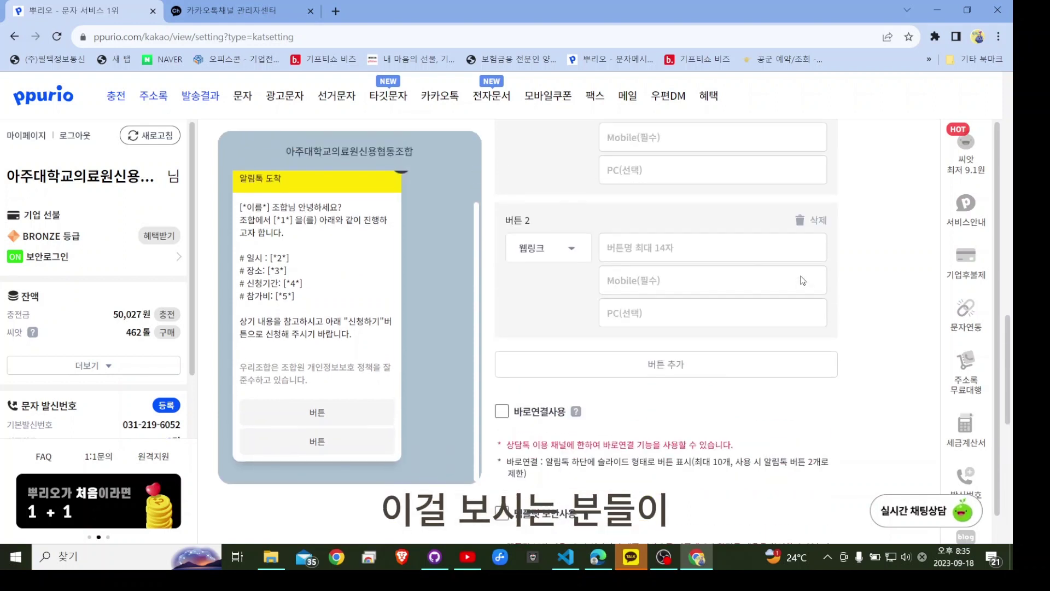
click(816, 224)
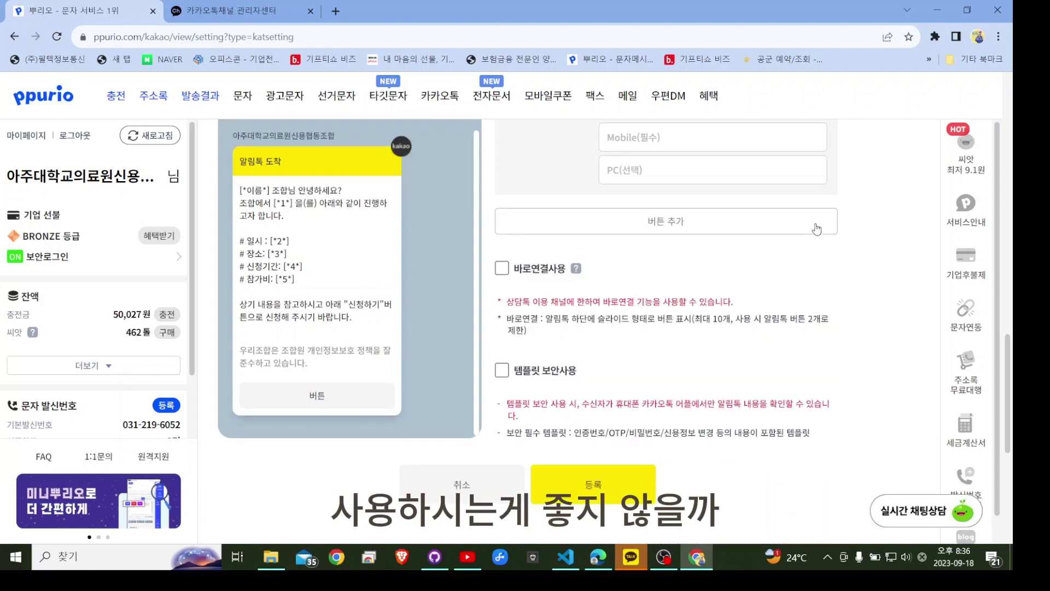
Name the template's 웹링크 button 신청하기
scroll(817, 229, up, 2)
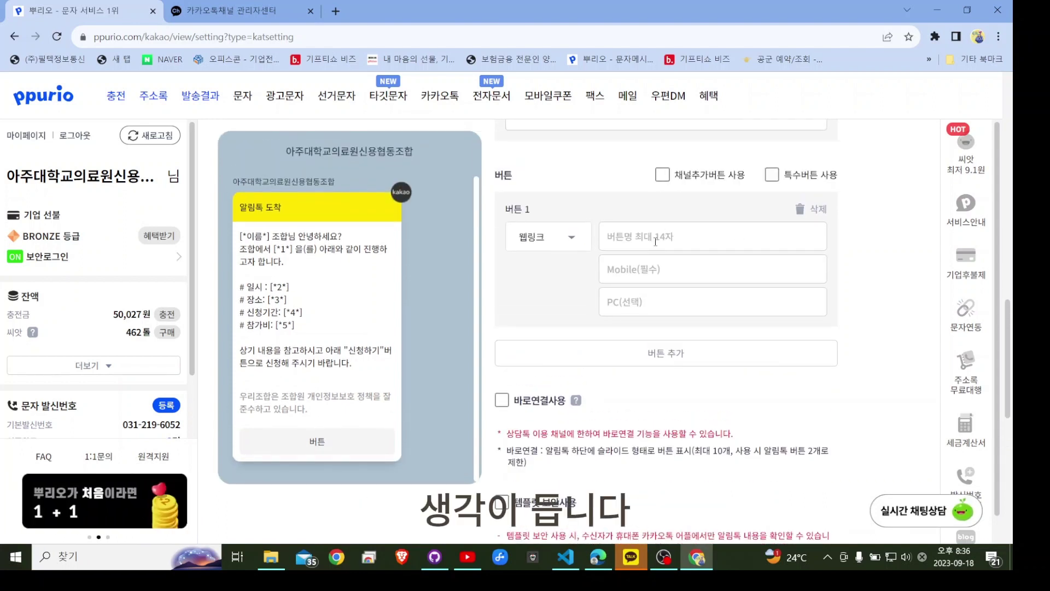
click(539, 238)
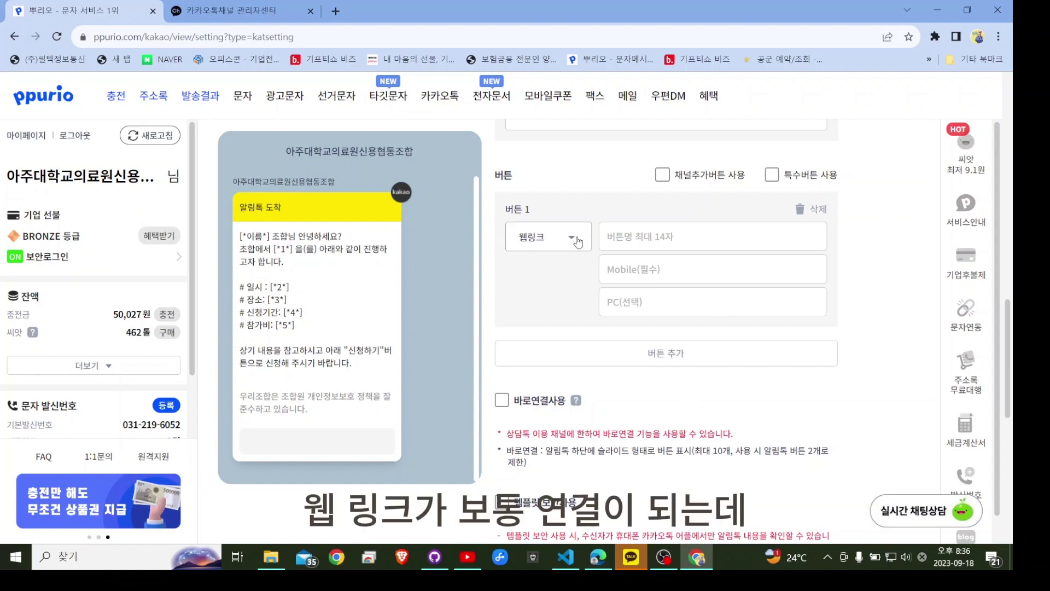
click(638, 239)
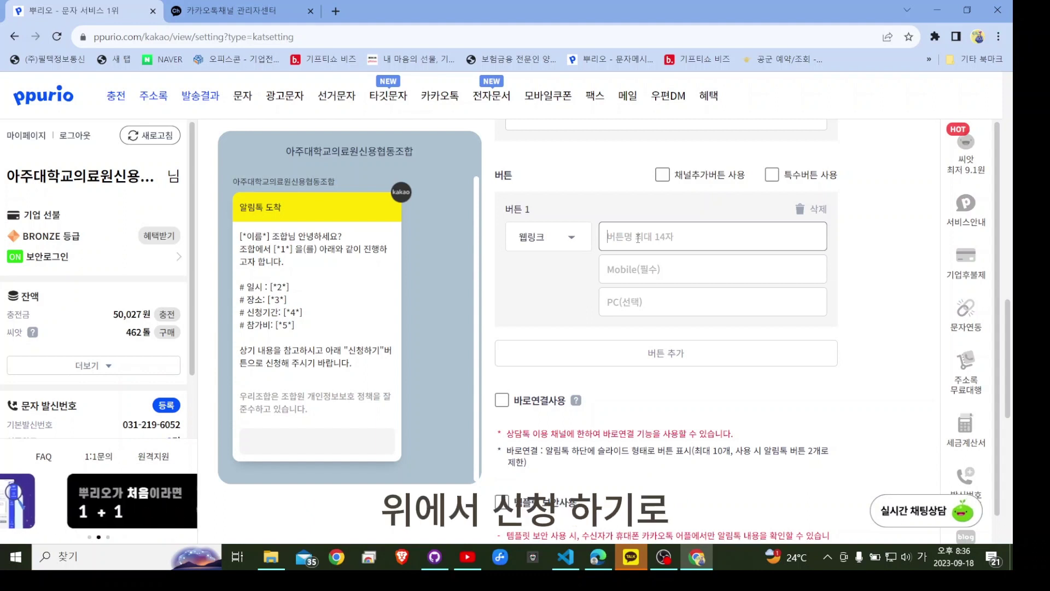
text(신청하기)
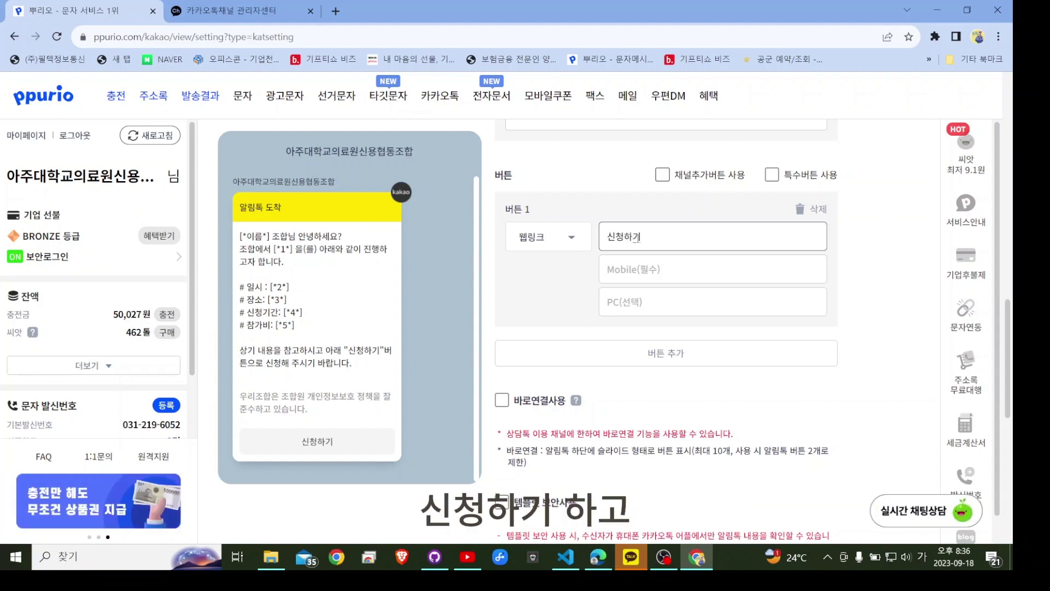
click(638, 270)
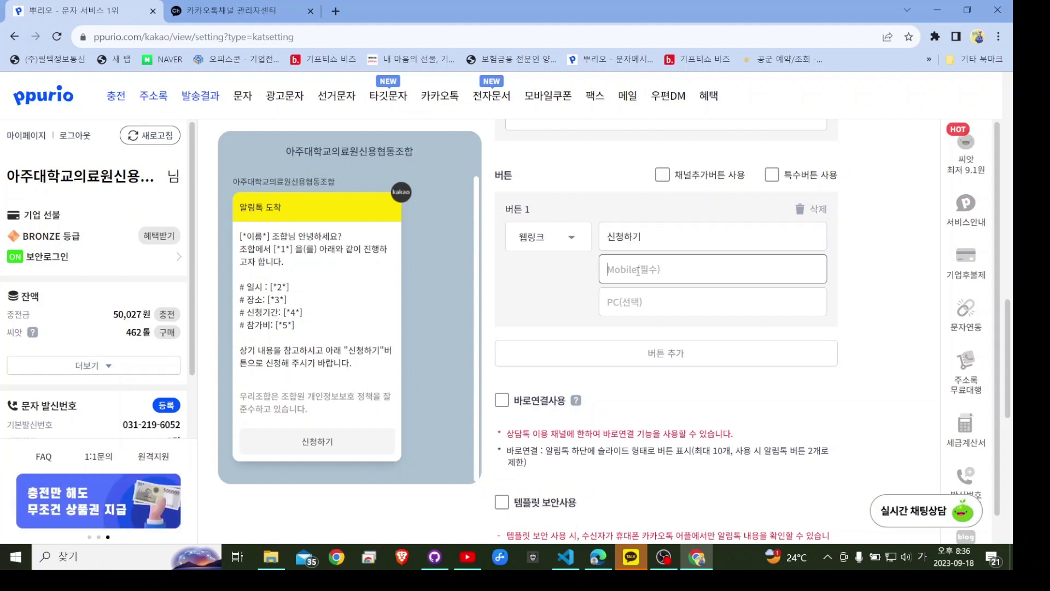
text(http://)
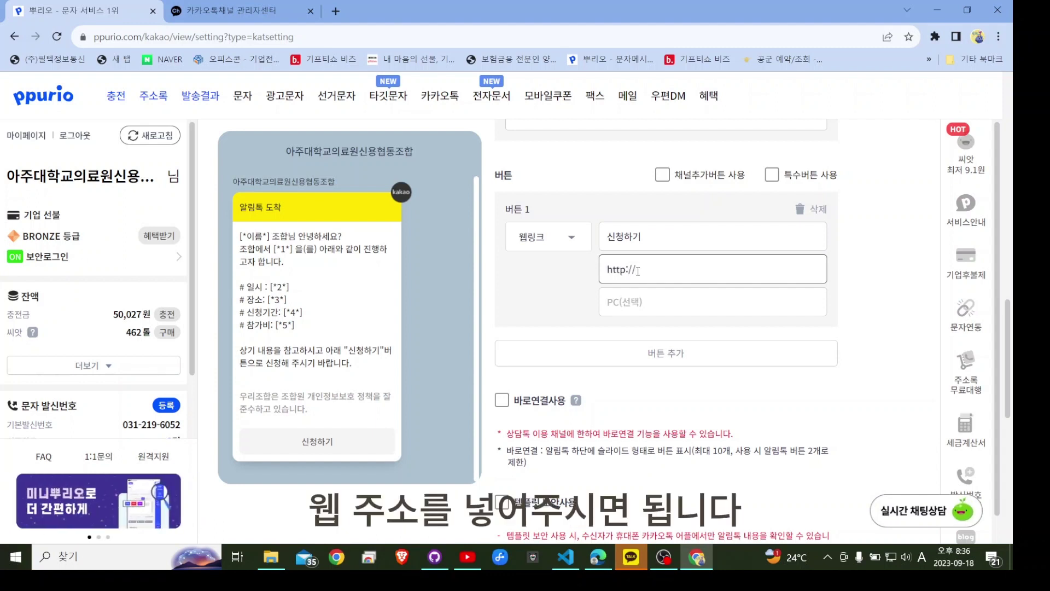
text(www.ajoucu.com)
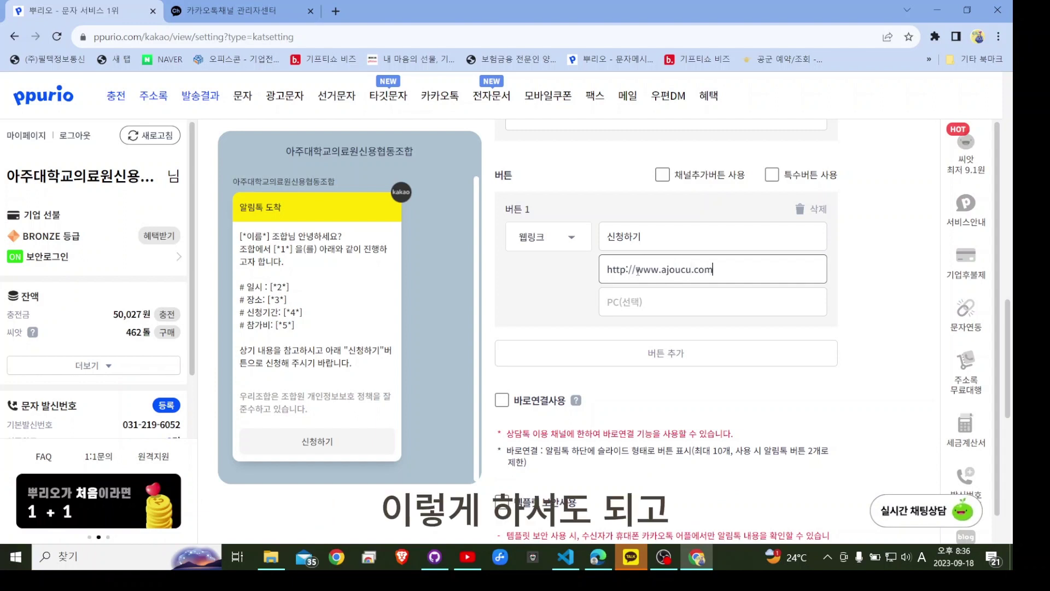
key(BackSpace)
key(BackSpace)
key(BackSpace)
key(BackSpace)
key(BackSpace)
key(BackSpace)
key(BackSpace)
key(BackSpace)
key(BackSpace)
key(BackSpace)
key(BackSpace)
key(BackSpace)
key(BackSpace)
key(BackSpace)
key(BackSpace)
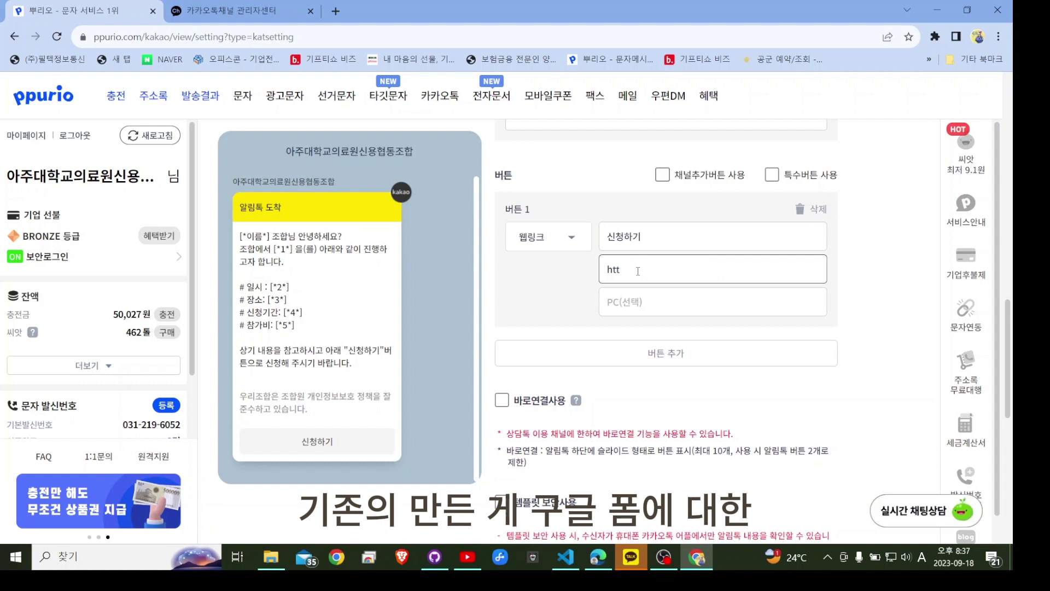
key(BackSpace)
key(BackSpace)
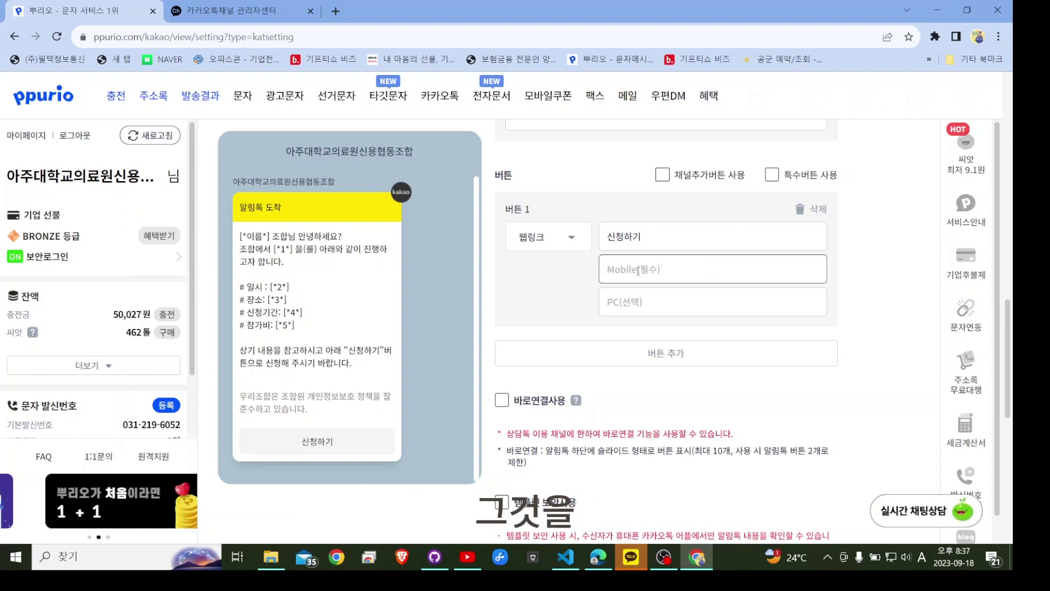
Try a meaningless placeholder string as the 신청하기 button's Mobile link and clear it
text(z)
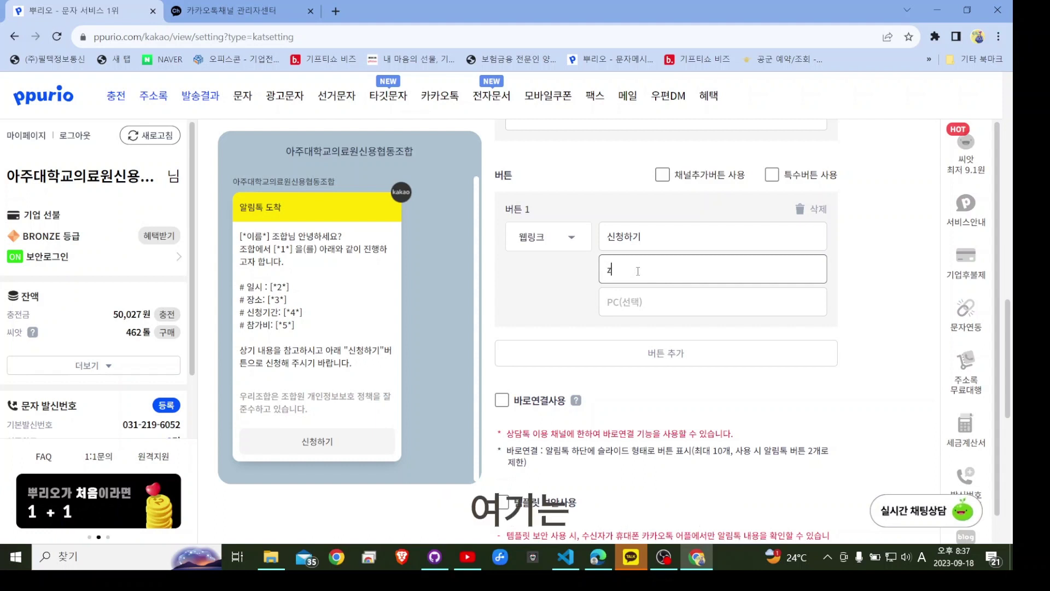
text(cvzxcvxcvzcvzxcvz)
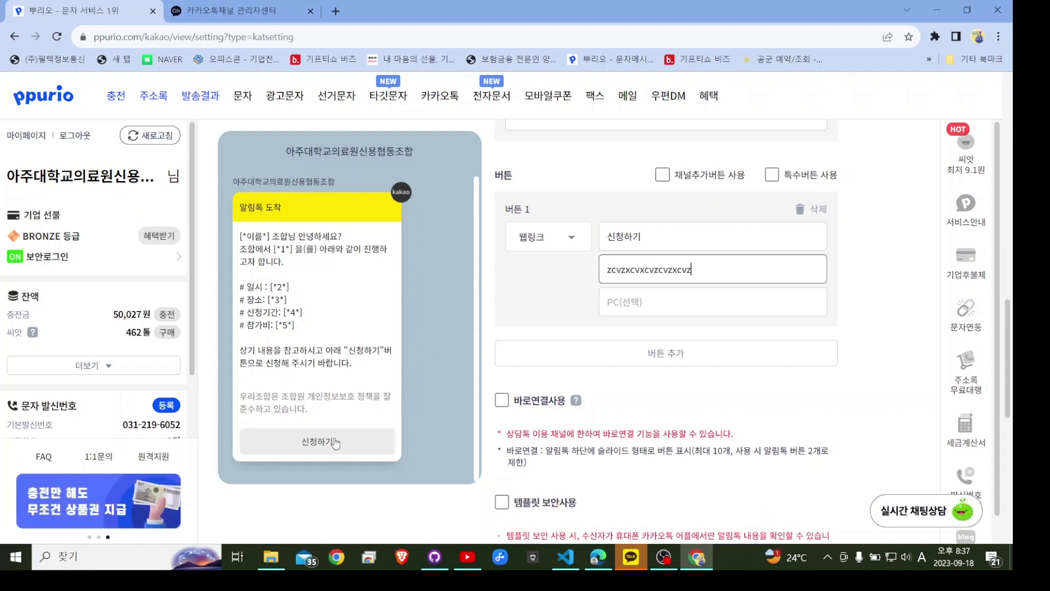
drag(692, 270, 607, 270)
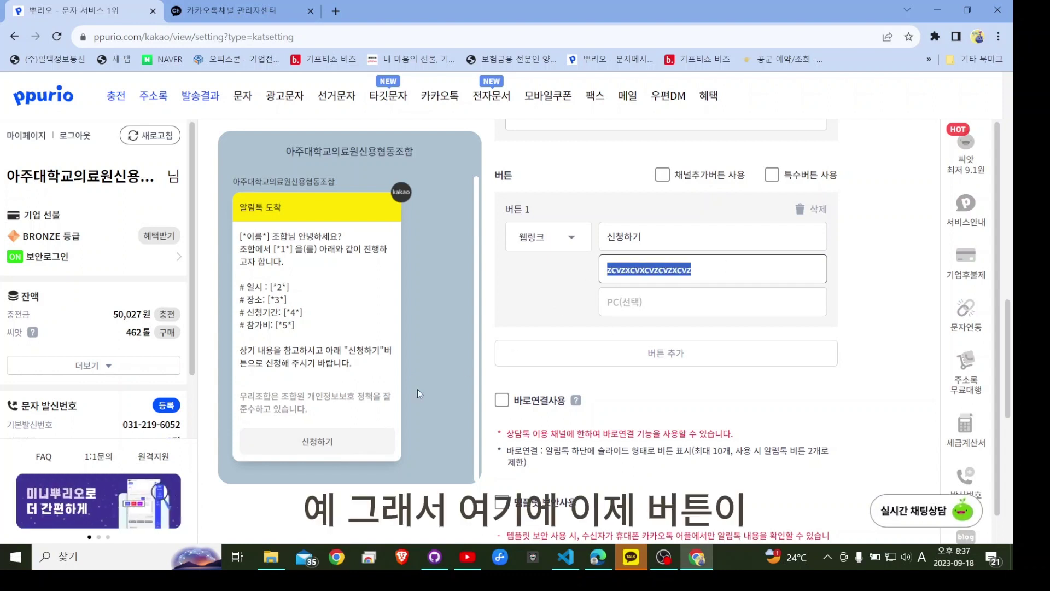
click(729, 277)
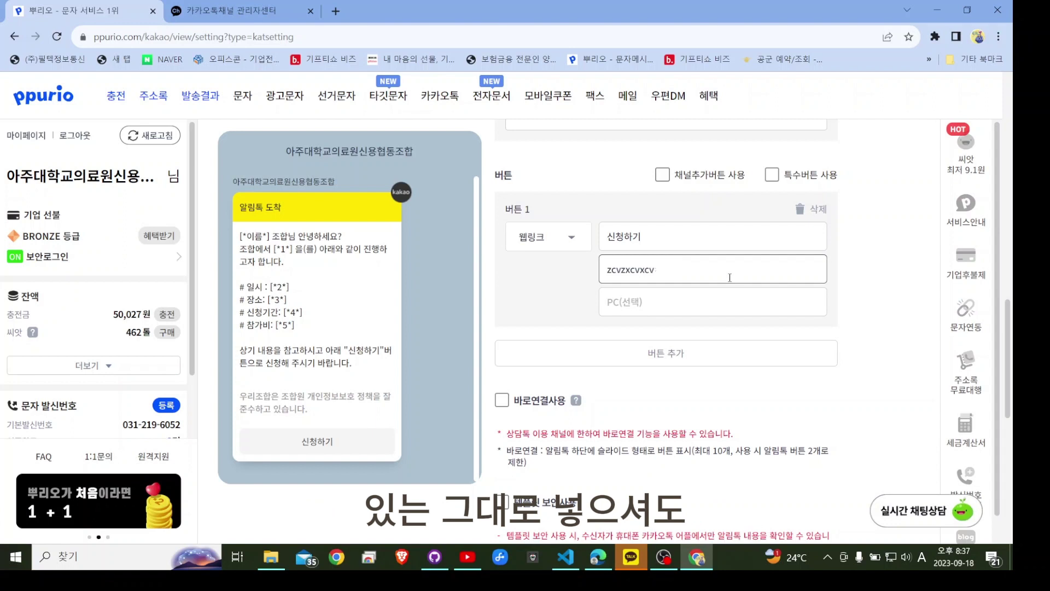
key(BackSpace)
key(BackSpace)
key(BackSpace)
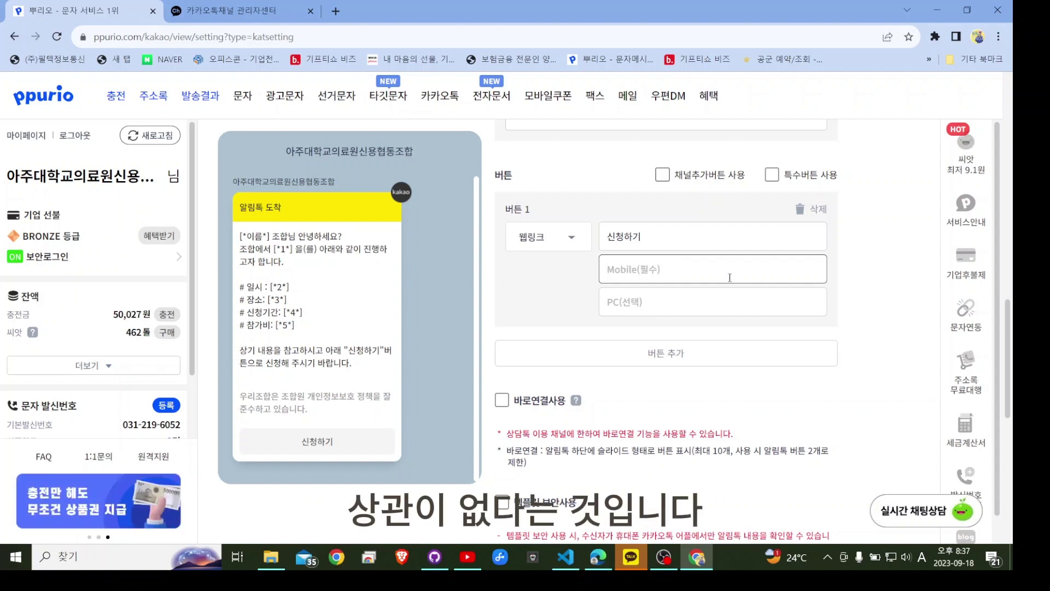
scroll(601, 355, down, 3)
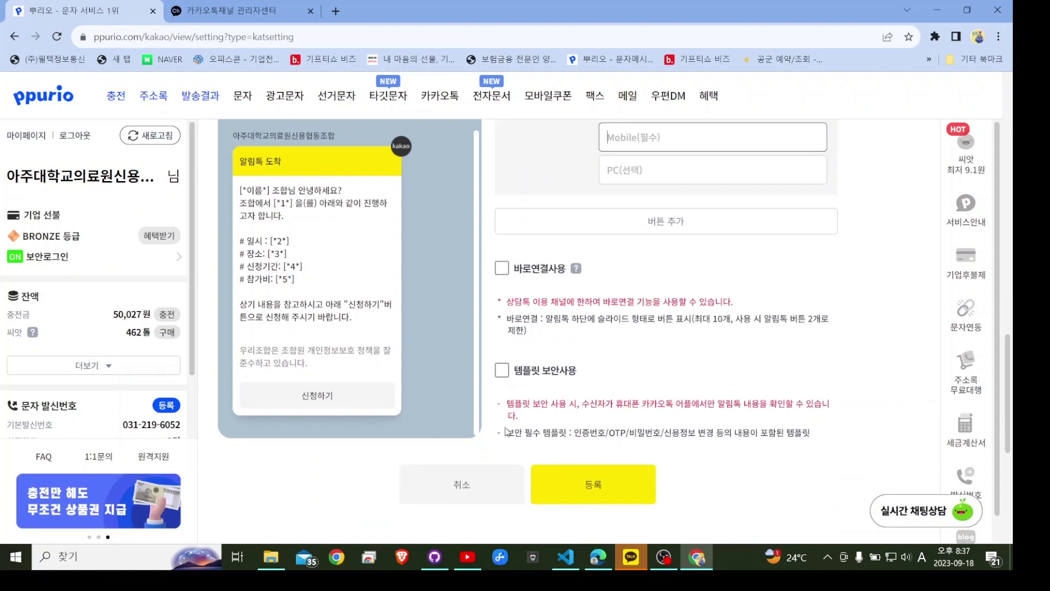
scroll(632, 371, up, 3)
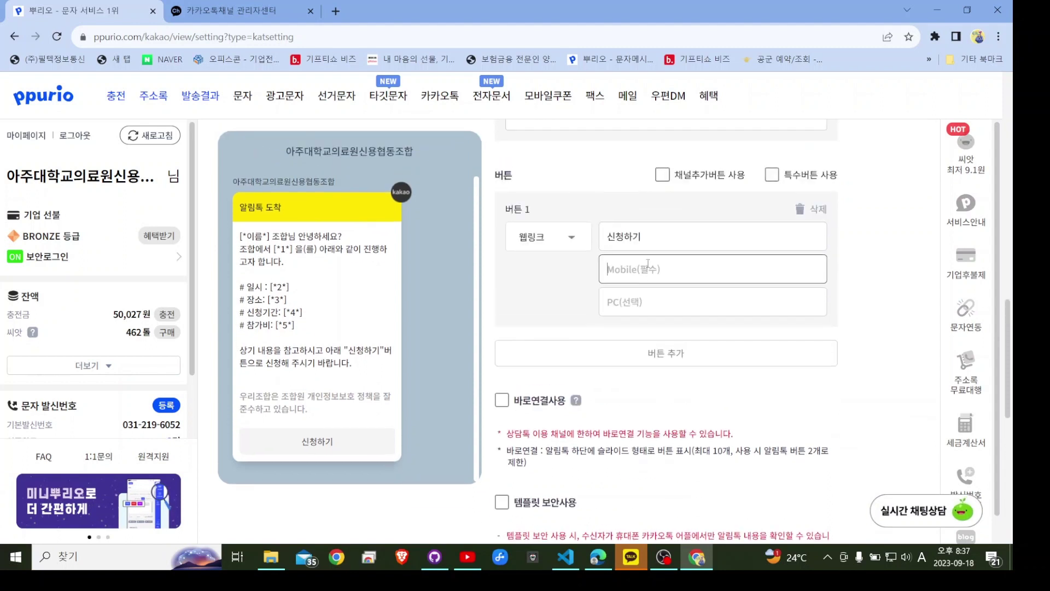
click(648, 263)
text(ㅗ)
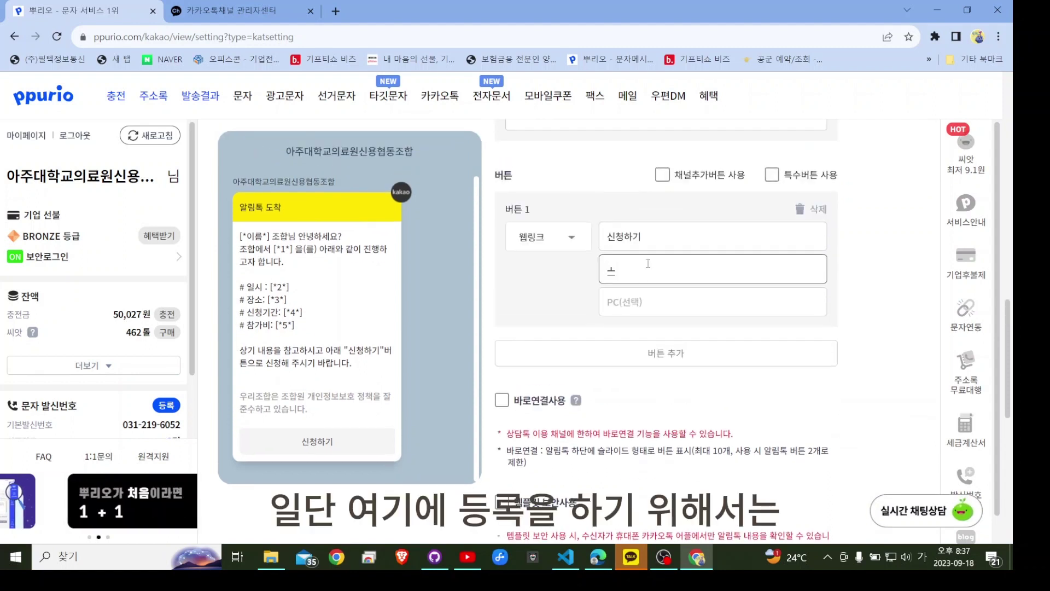
key(BackSpace)
key(Hangul)
text(http)
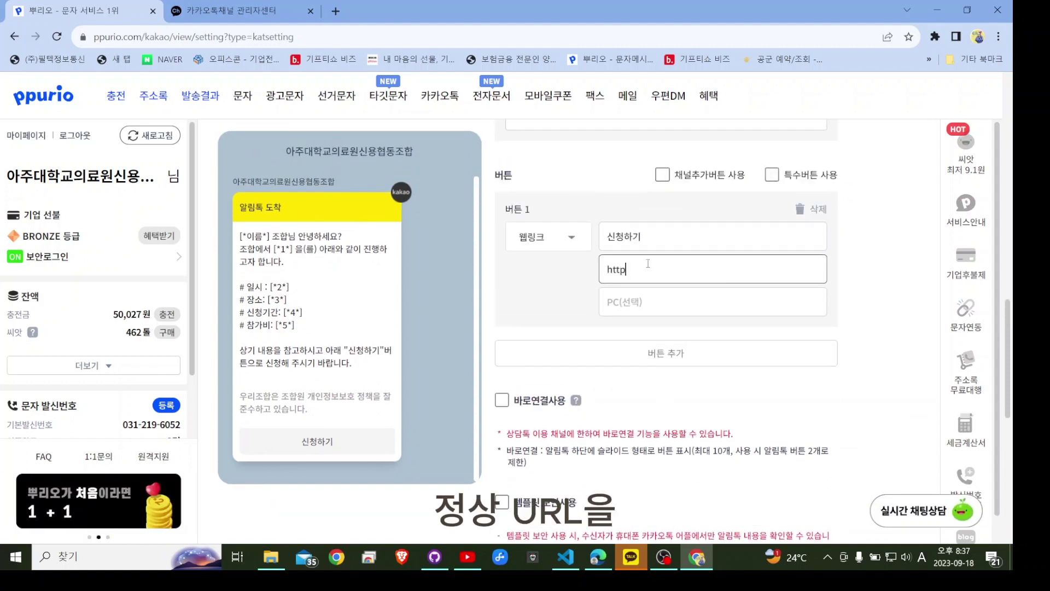
text(://ajoucu.com)
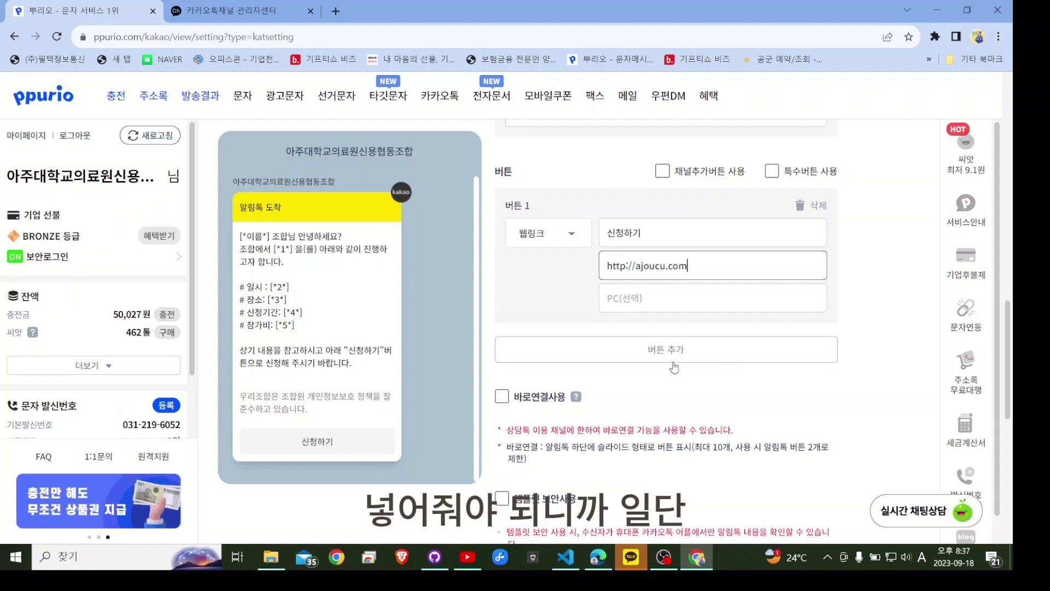
Register the 행사참가신청 template and dismiss the completion dialog without registering another template
scroll(671, 429, down, 3)
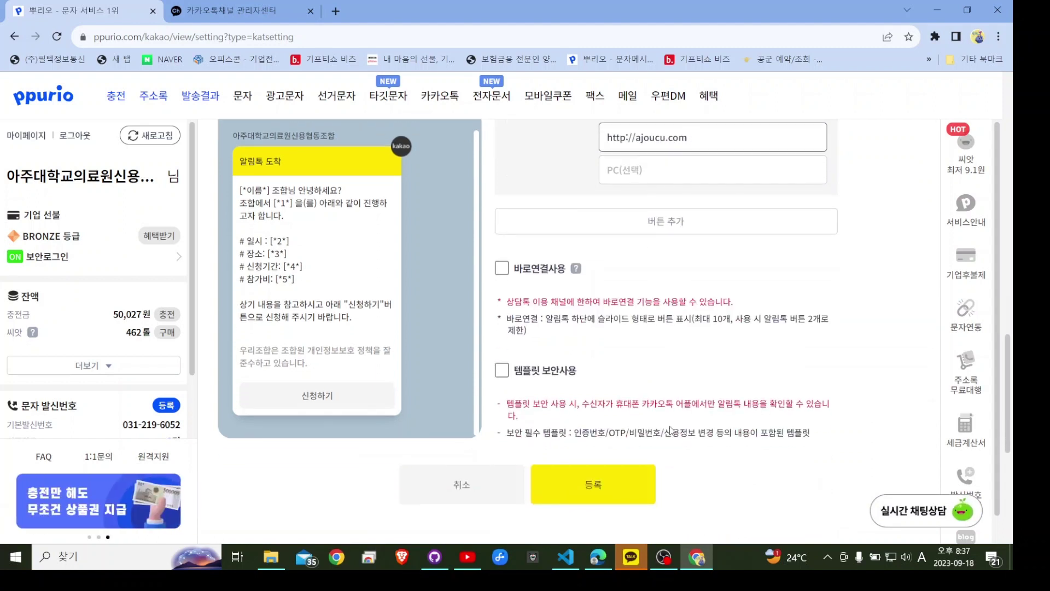
click(609, 488)
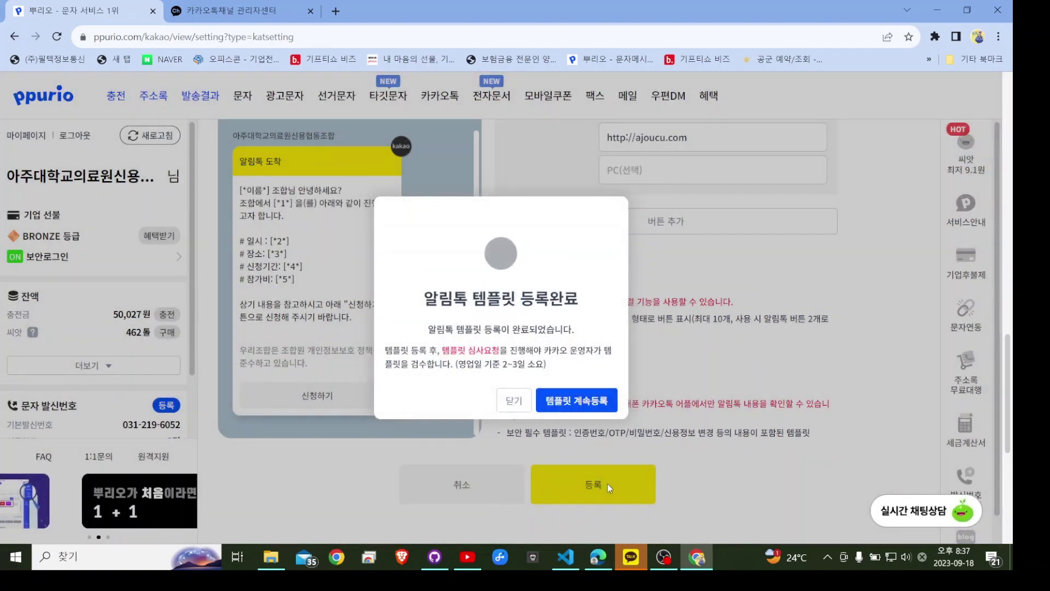
click(514, 401)
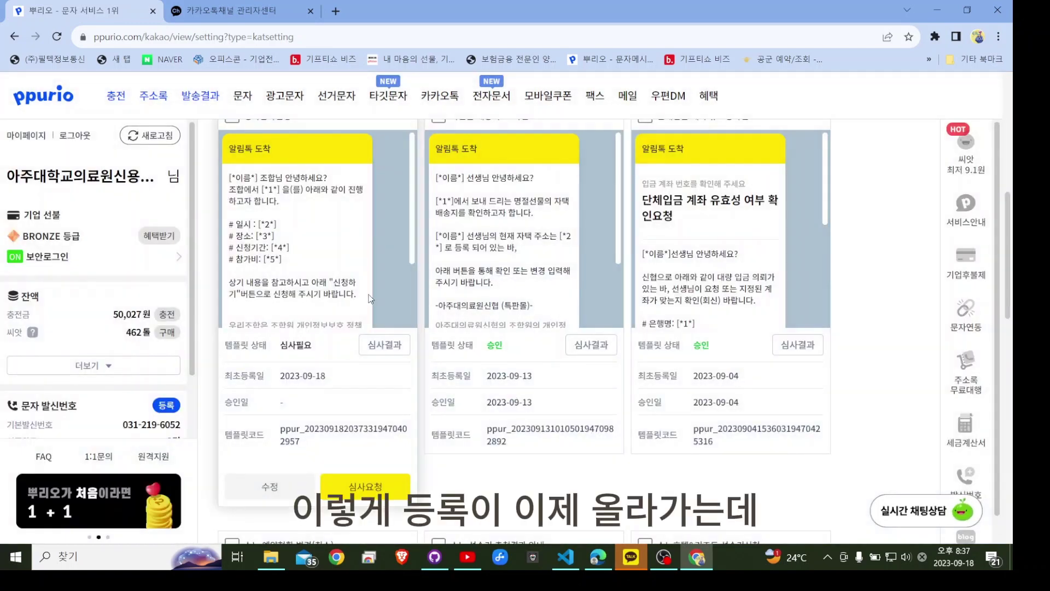
Examine the 행사참가신청 template's content, review status and 심사요청 option in the template list
scroll(418, 220, down, 2)
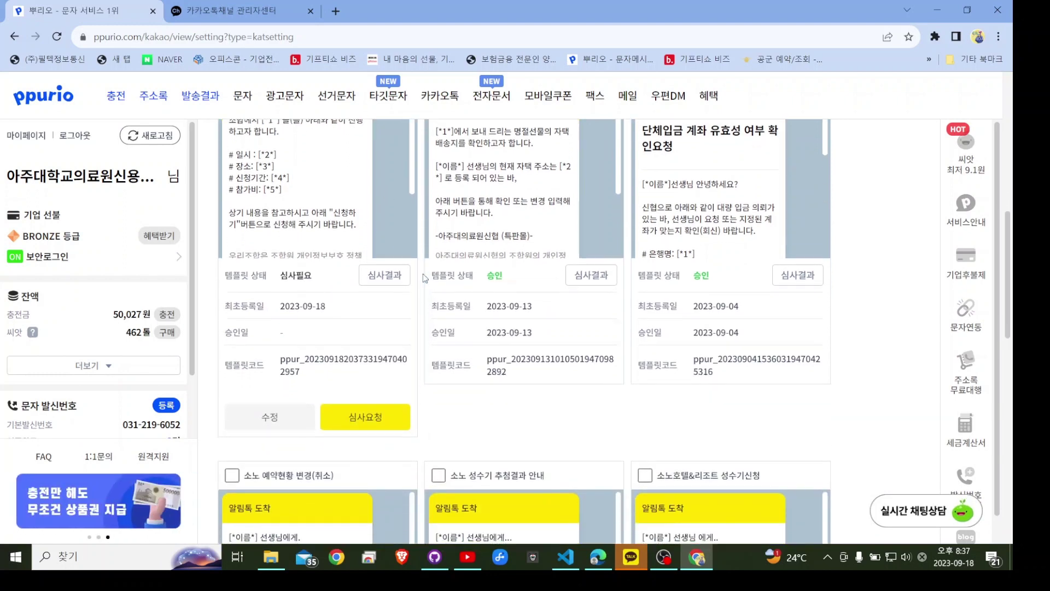
scroll(330, 278, up, 3)
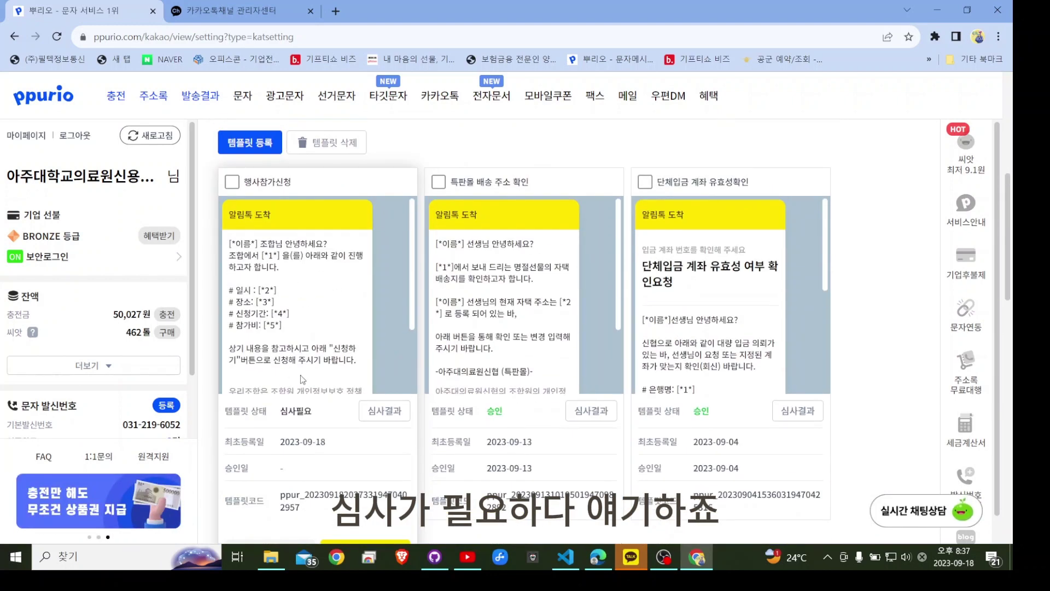
scroll(302, 379, down, 6)
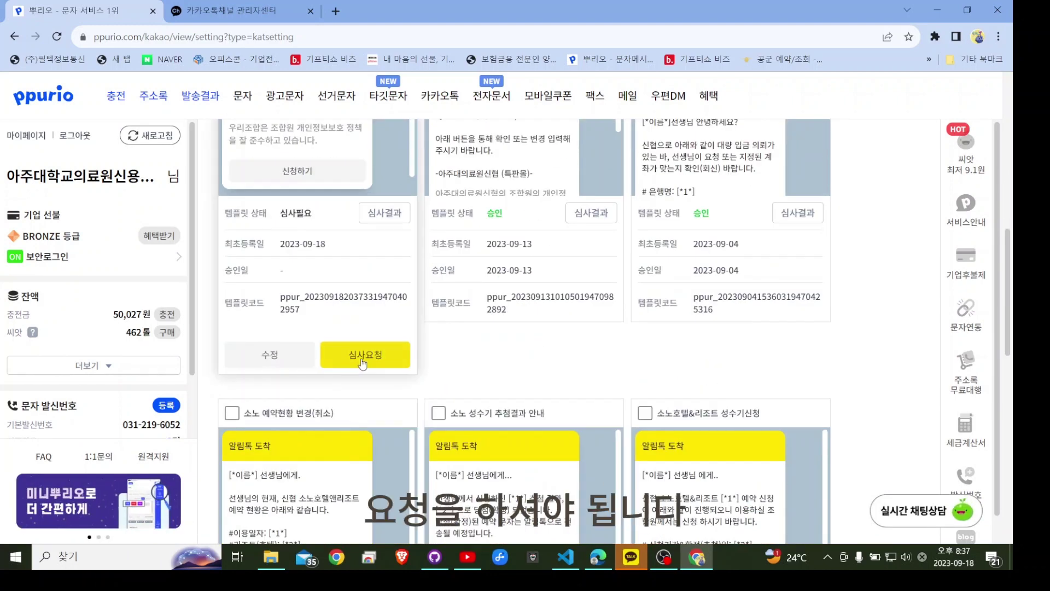
scroll(335, 245, up, 2)
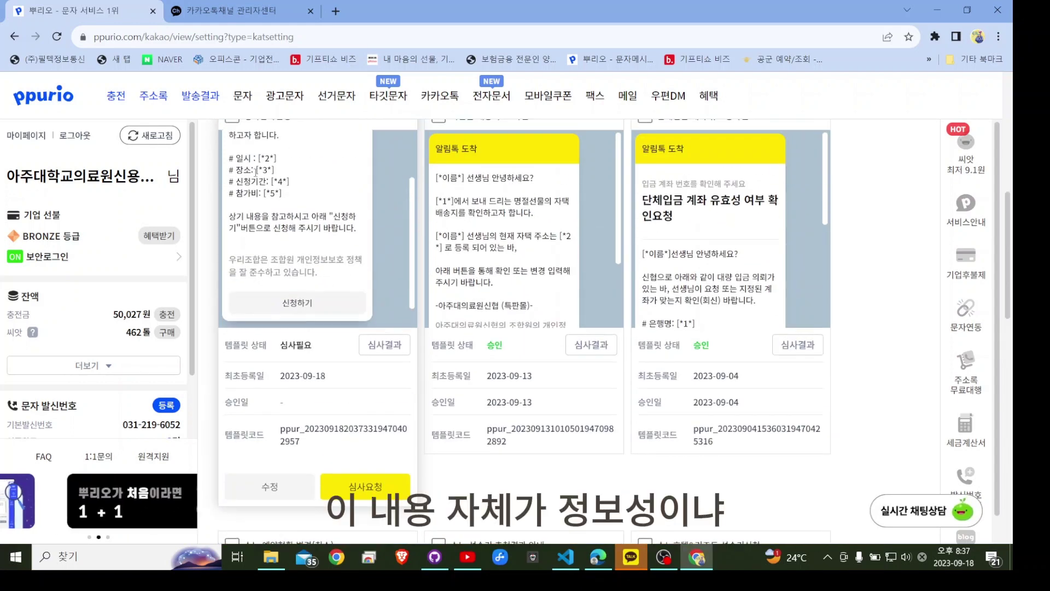
scroll(311, 219, up, 1)
scroll(311, 219, up, 1)
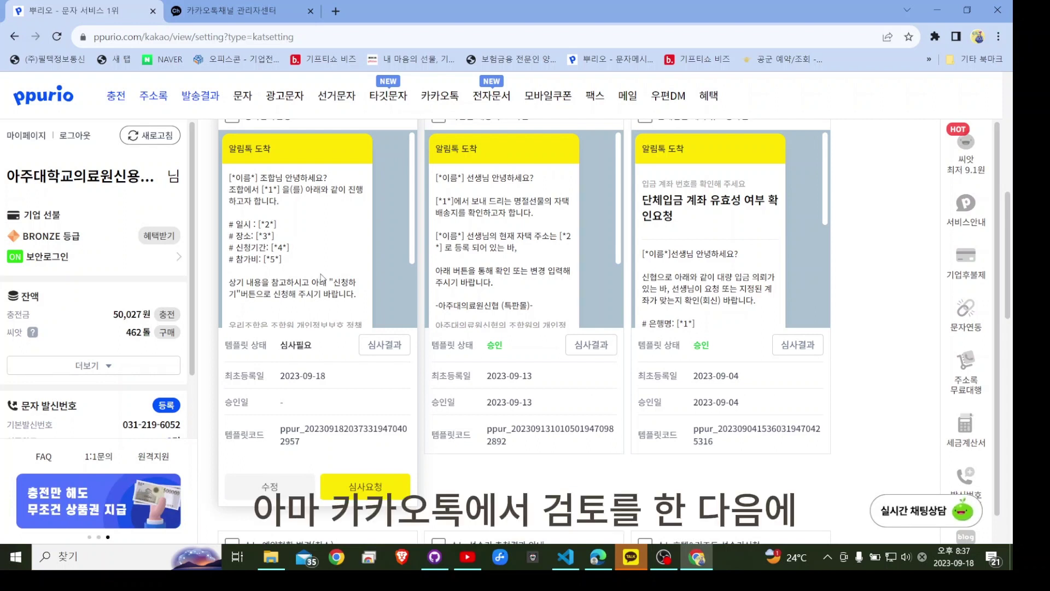
scroll(322, 278, down, 2)
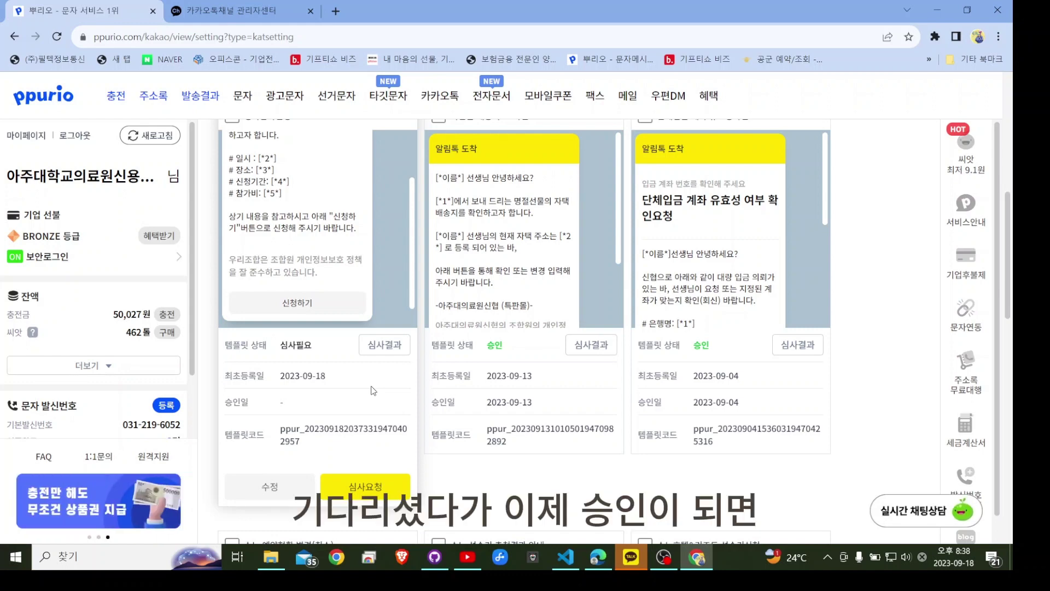
Delete the 행사참가신청 template from the template list and confirm the deletion
scroll(373, 390, up, 2)
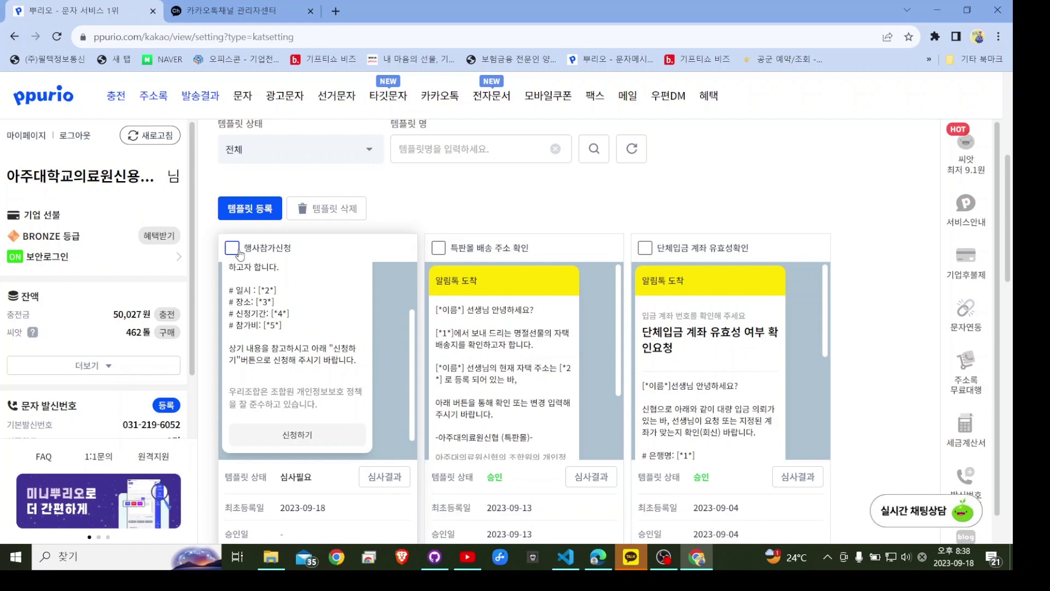
click(336, 214)
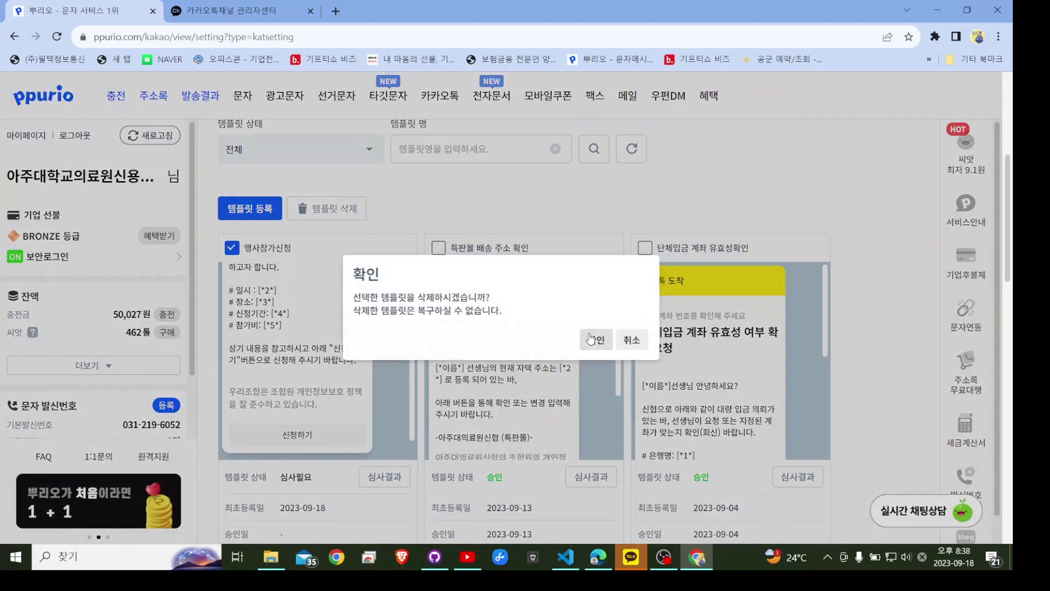
click(591, 335)
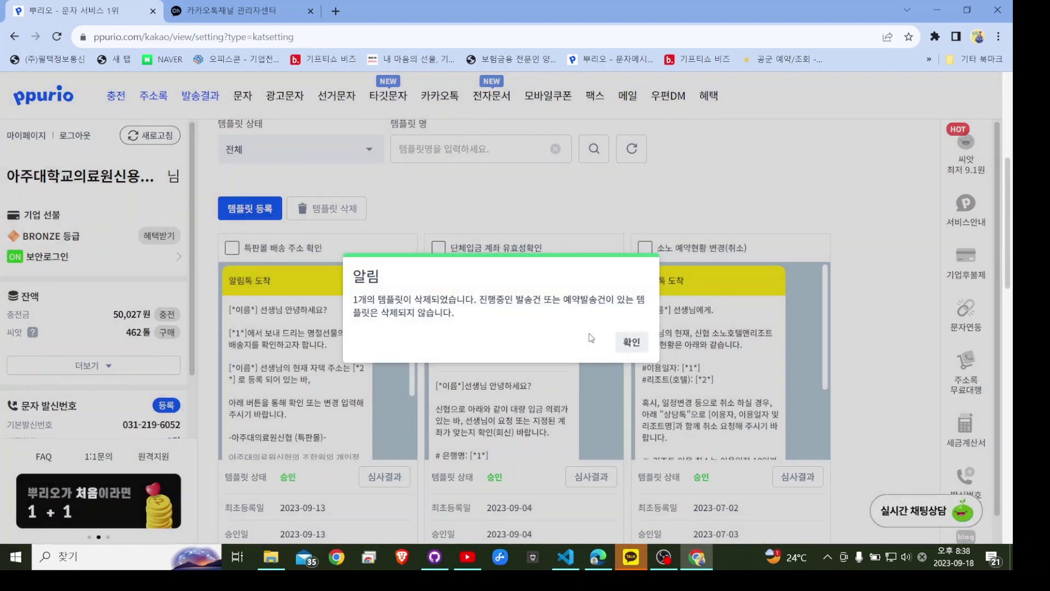
click(637, 342)
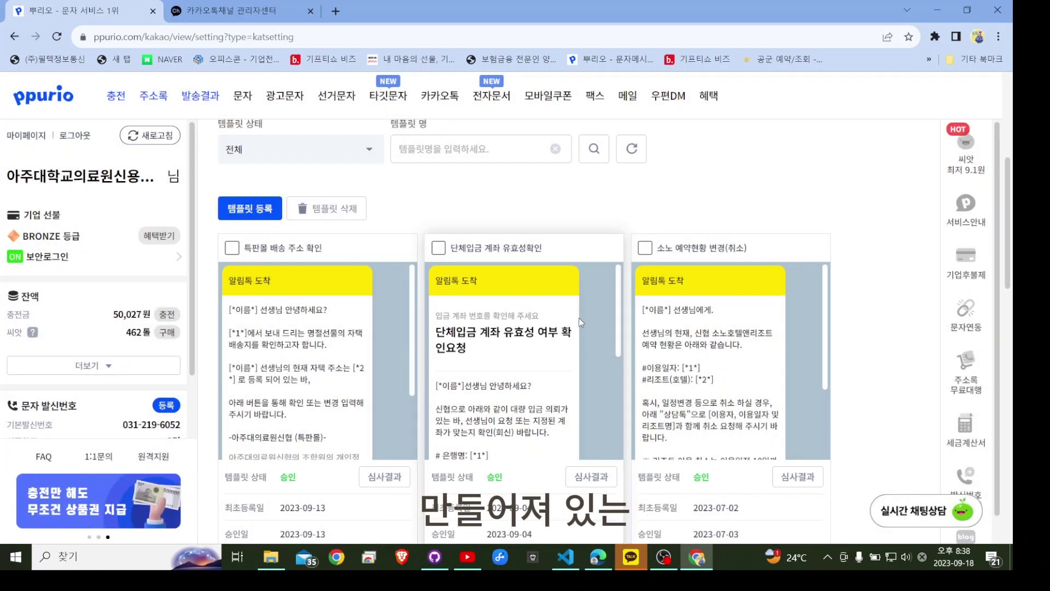
Open the 알림톡 sending page and select the 아주대학교의료원신용협동조합 sender profile
scroll(547, 246, up, 3)
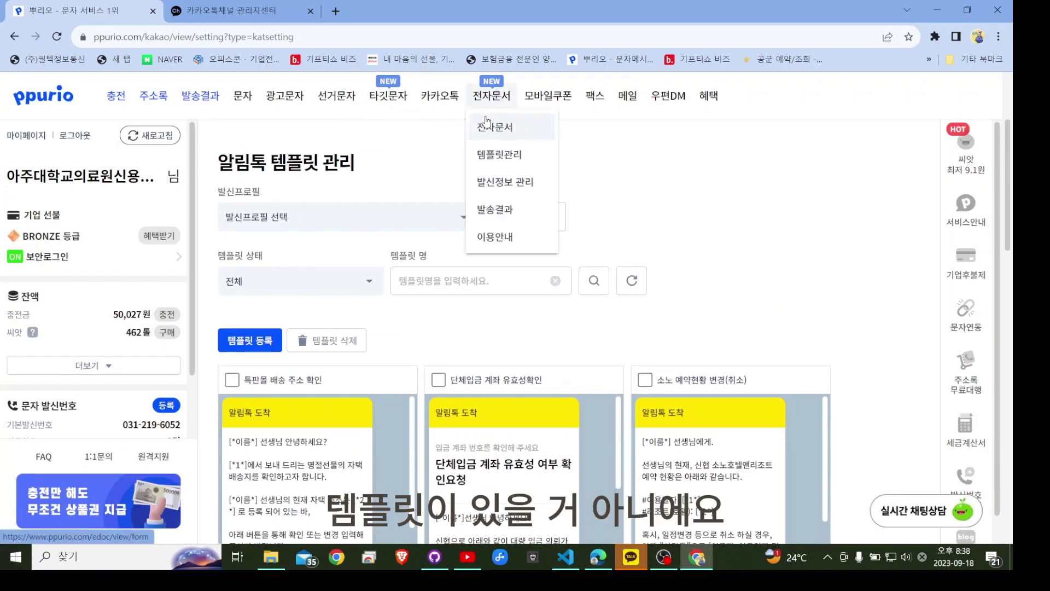
mouse_move(440, 106)
click(441, 129)
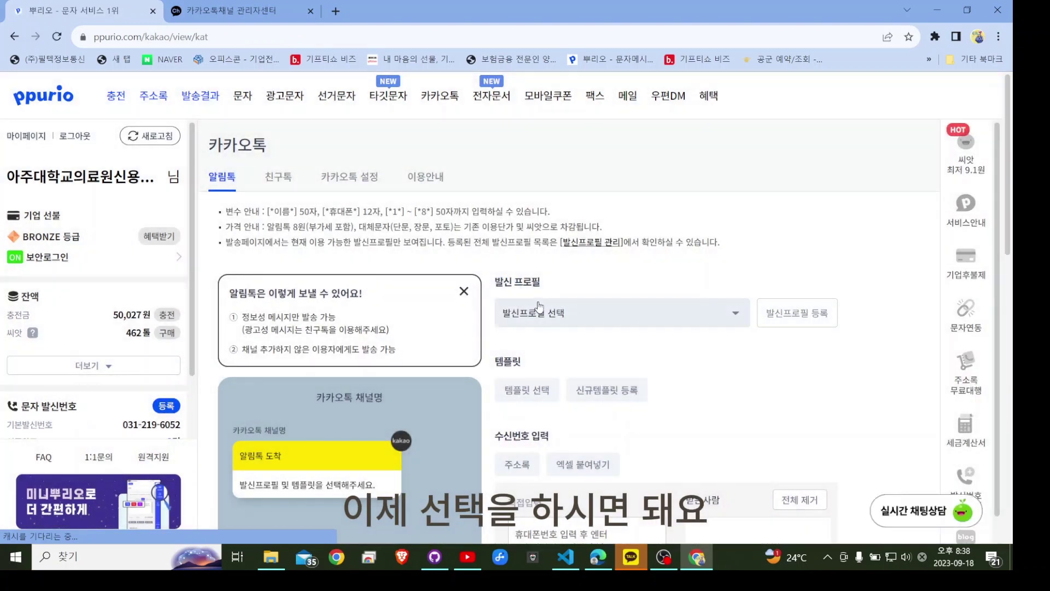
click(541, 313)
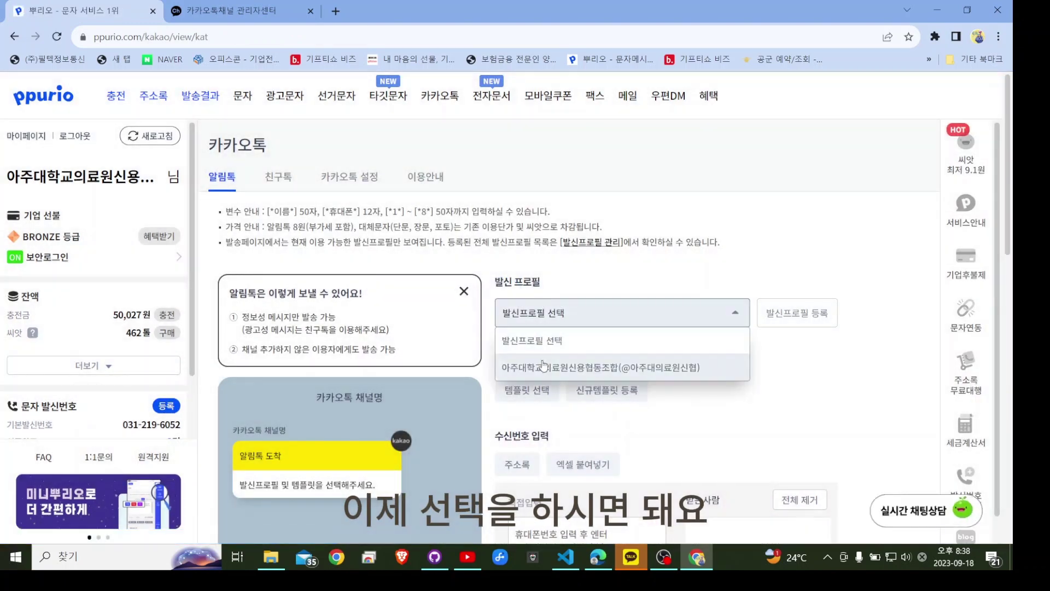
click(544, 367)
Choose the 특판몰 배송 주소 확인 template from 내 템플릿 for the message
scroll(544, 367, down, 2)
click(526, 258)
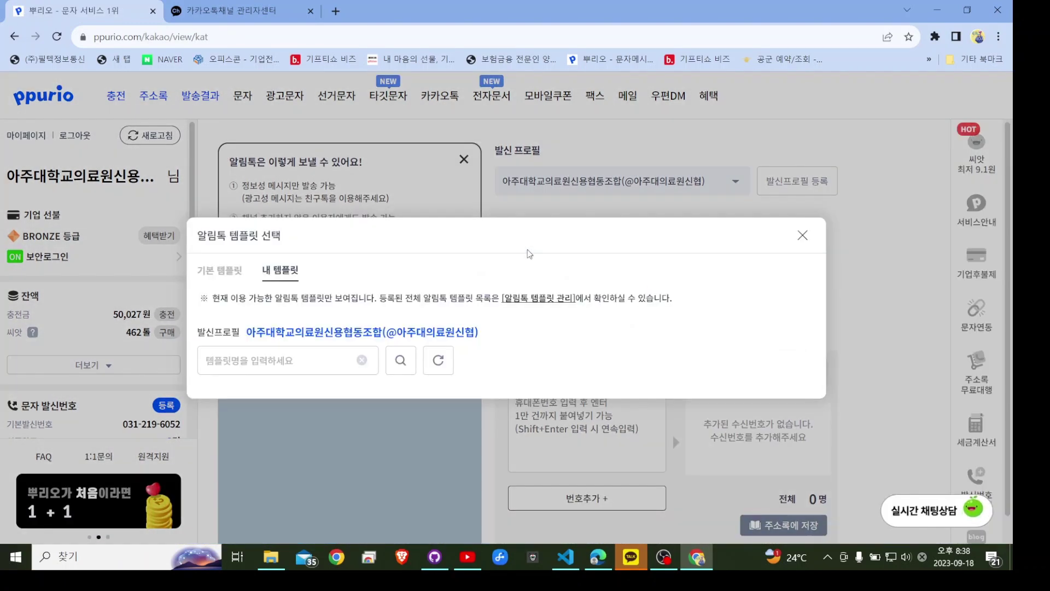
scroll(494, 318, down, 3)
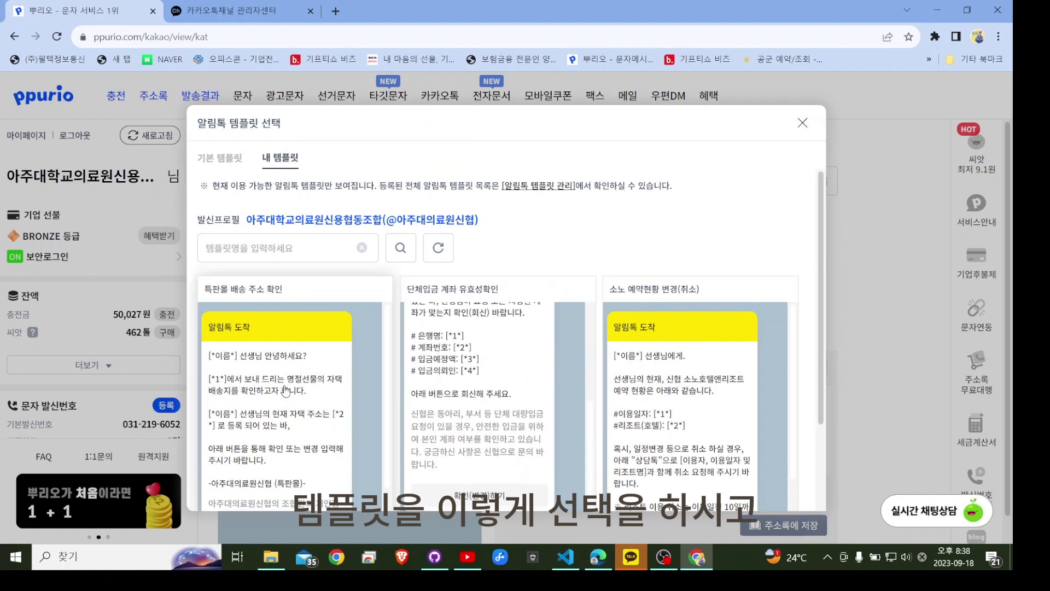
click(275, 328)
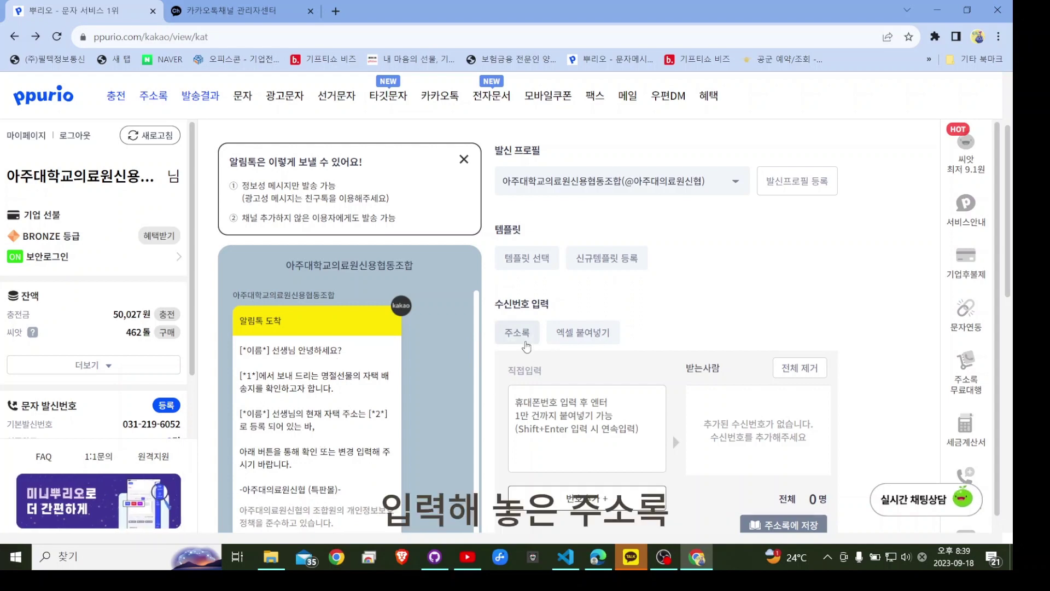
Add the 장학금수혜학생_2023하반기 group from the address book as the message's recipients
click(524, 338)
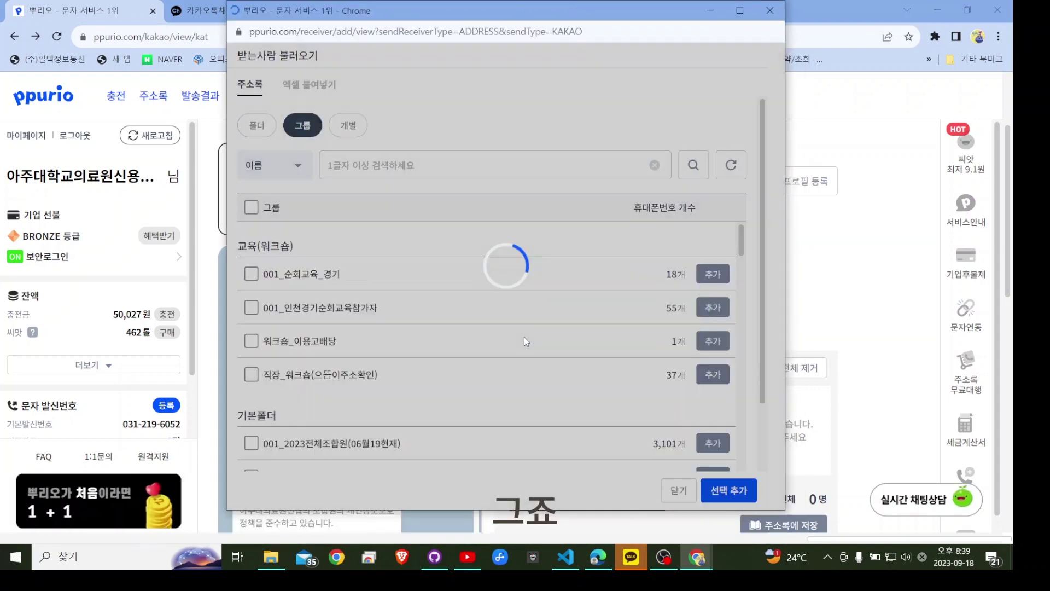
scroll(396, 416, down, 4)
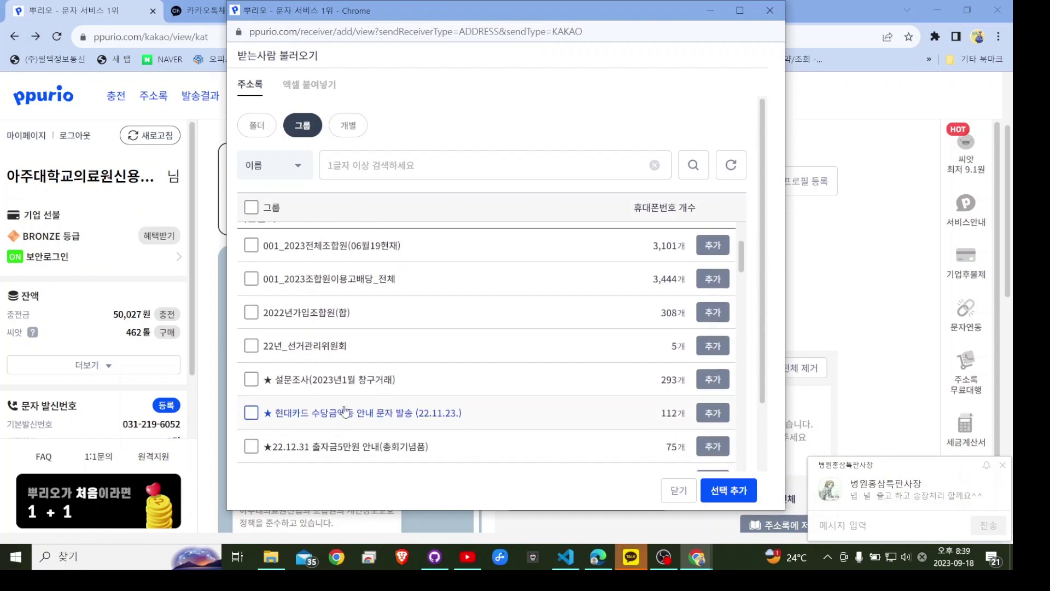
scroll(254, 366, down, 3)
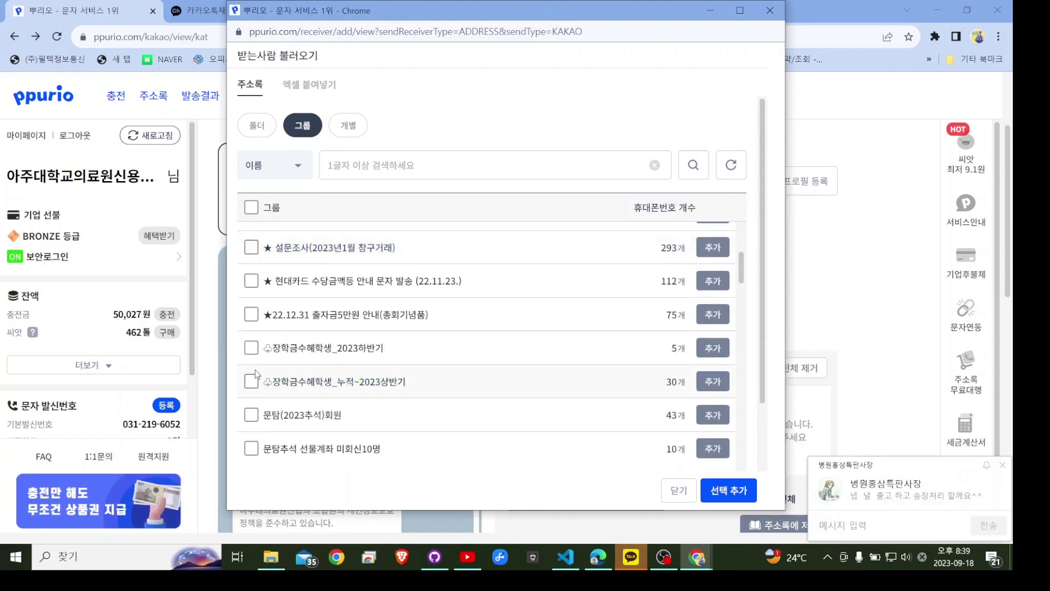
click(713, 348)
click(629, 303)
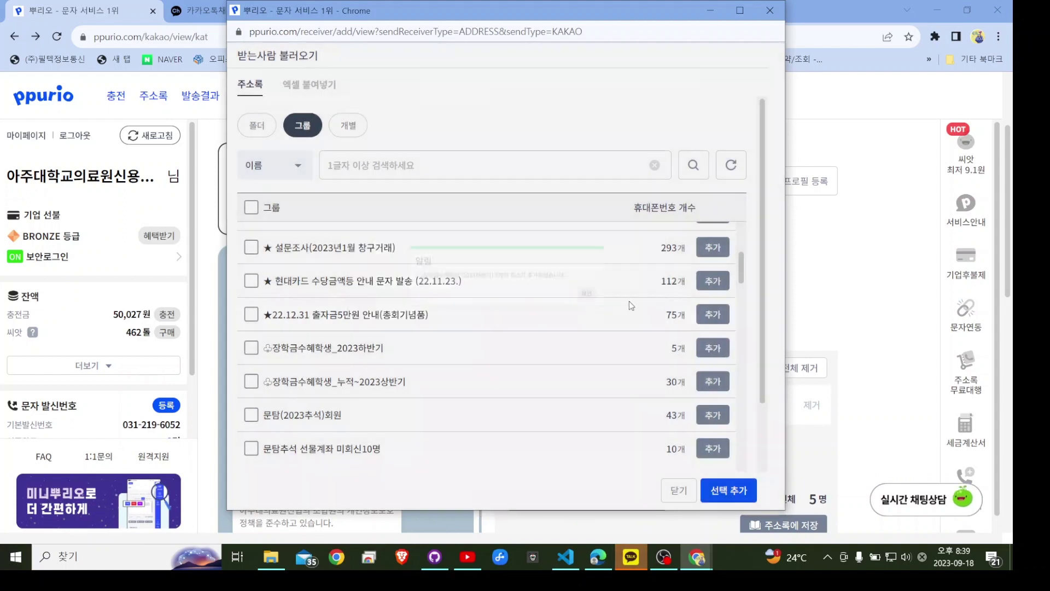
click(748, 502)
scroll(672, 497, down, 4)
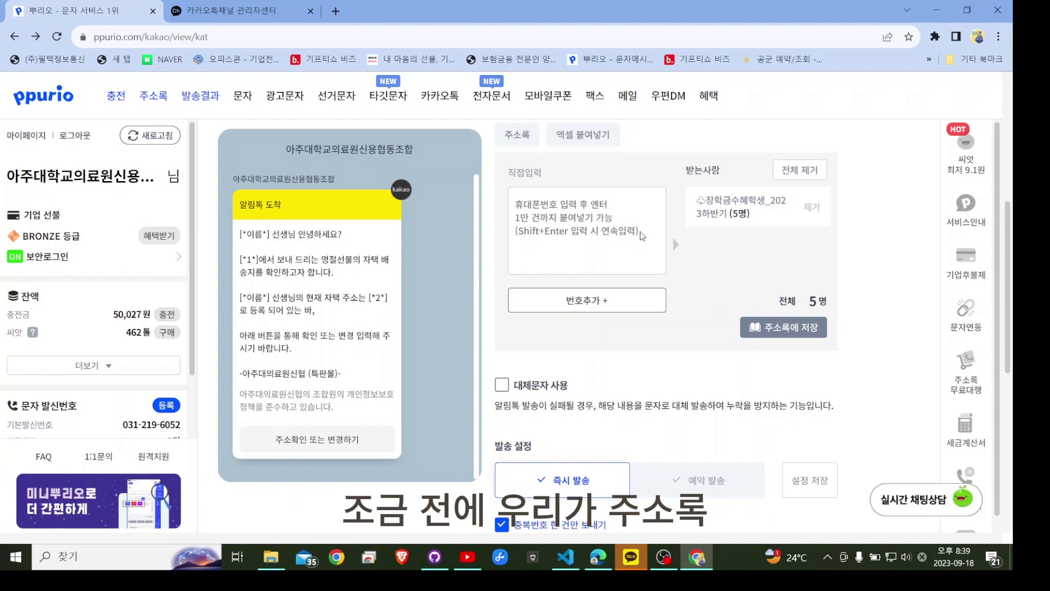
Open 주소록관리, list the members of the 문탐(2023추석)회원 group under 기본폴더, and dismiss the 주소록 관리 기능 notice
click(146, 99)
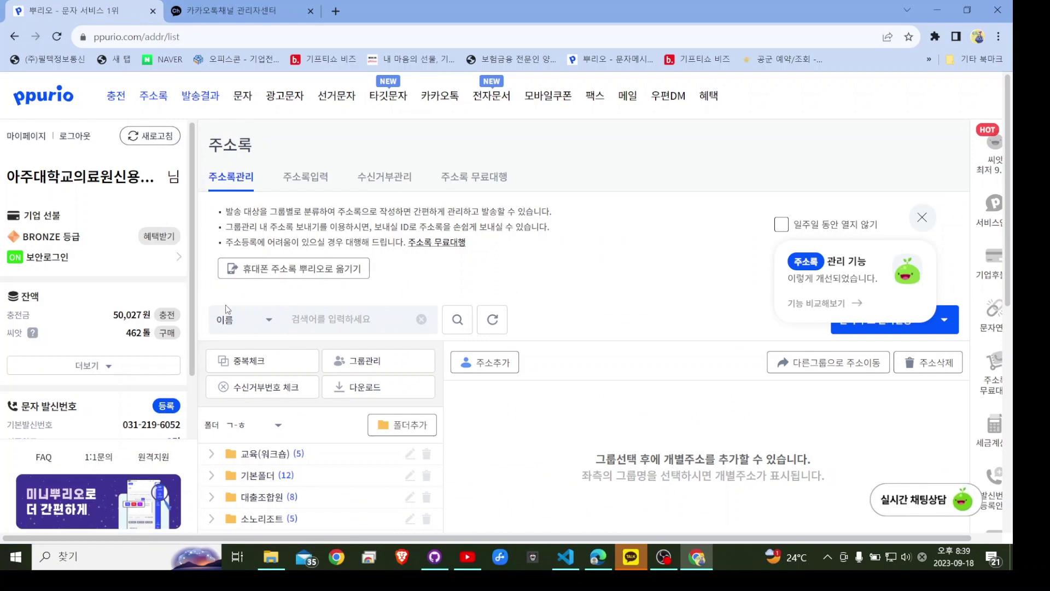
scroll(226, 305, down, 3)
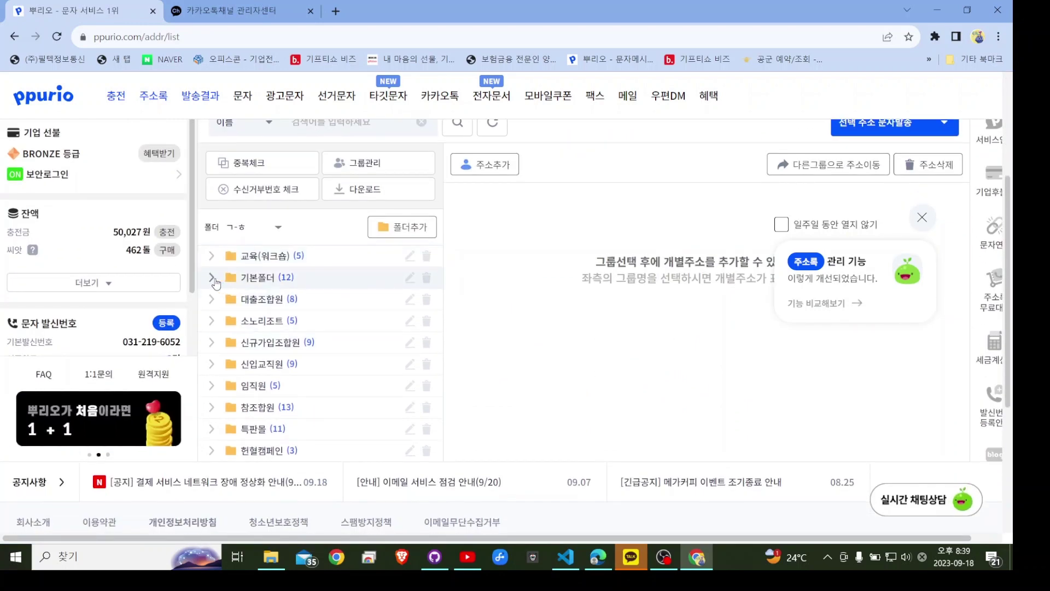
click(212, 277)
scroll(298, 377, down, 3)
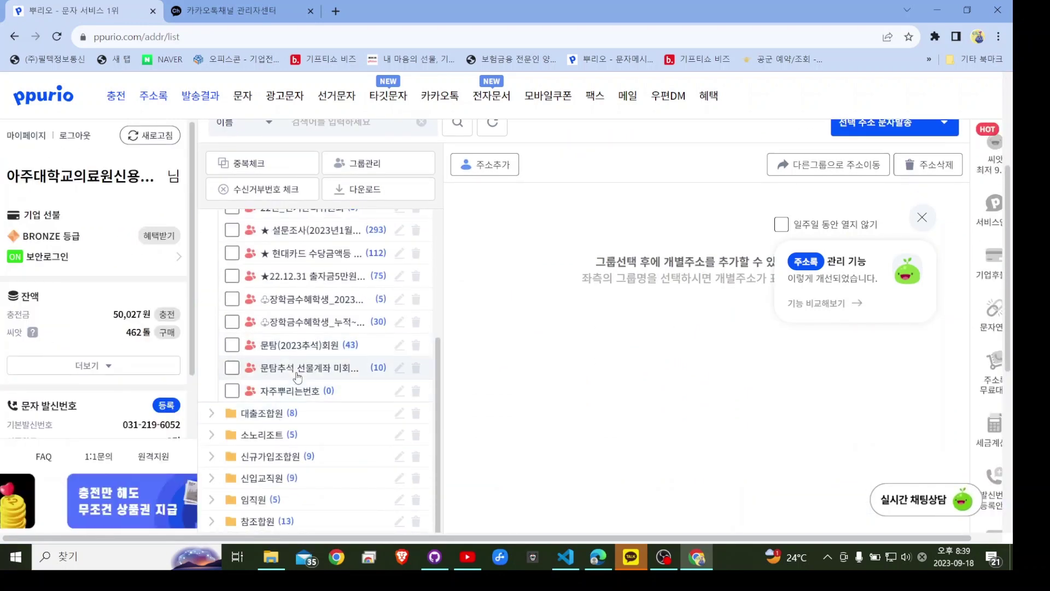
click(305, 345)
scroll(742, 406, down, 2)
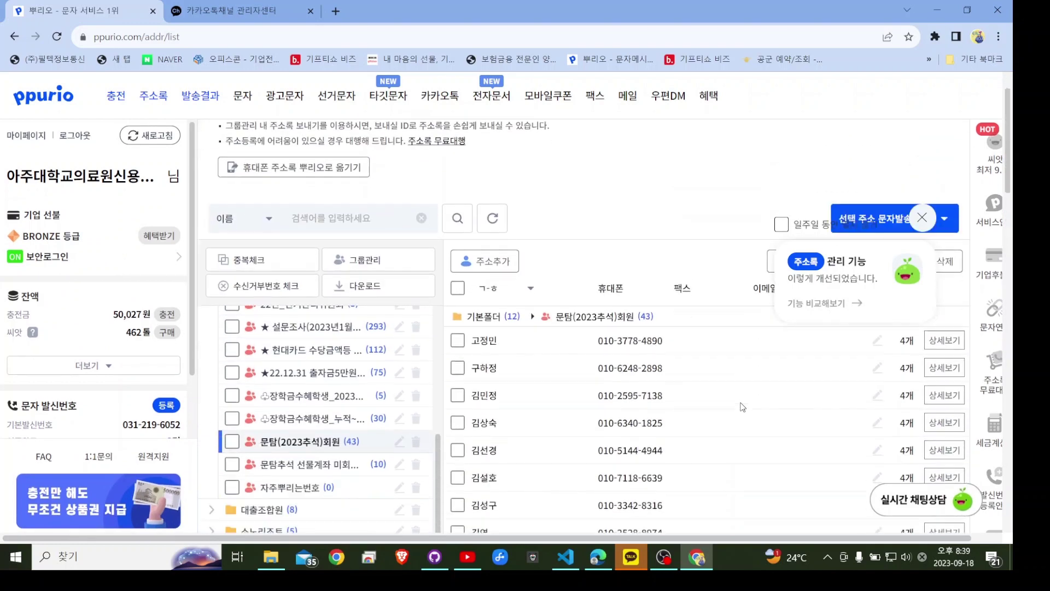
scroll(743, 407, down, 1)
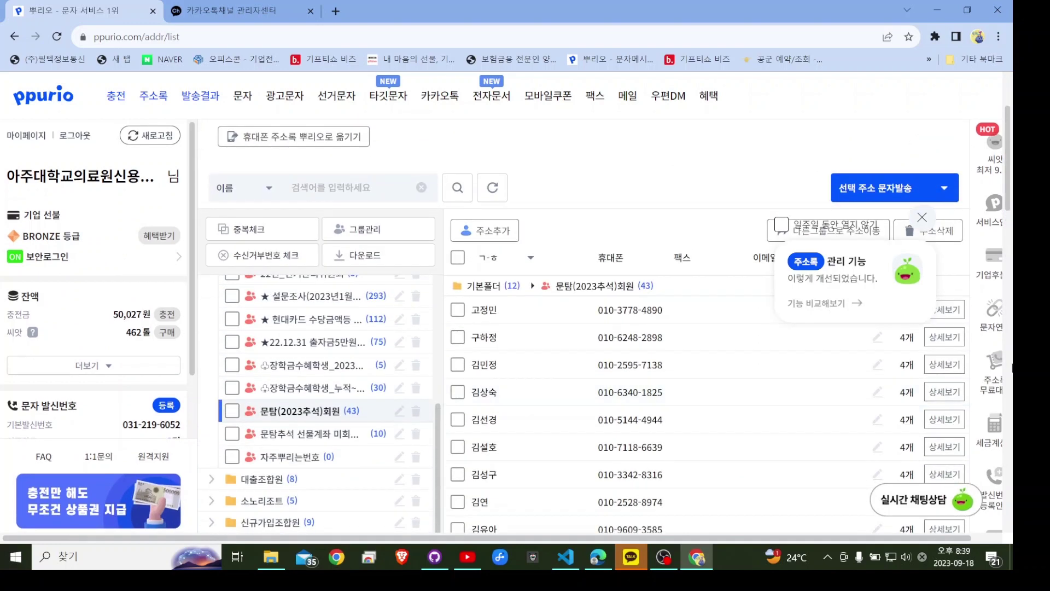
click(922, 218)
Examine the values stored in 변수 1 to 변수 4 for the group's first contact and close the details with 저장
click(944, 309)
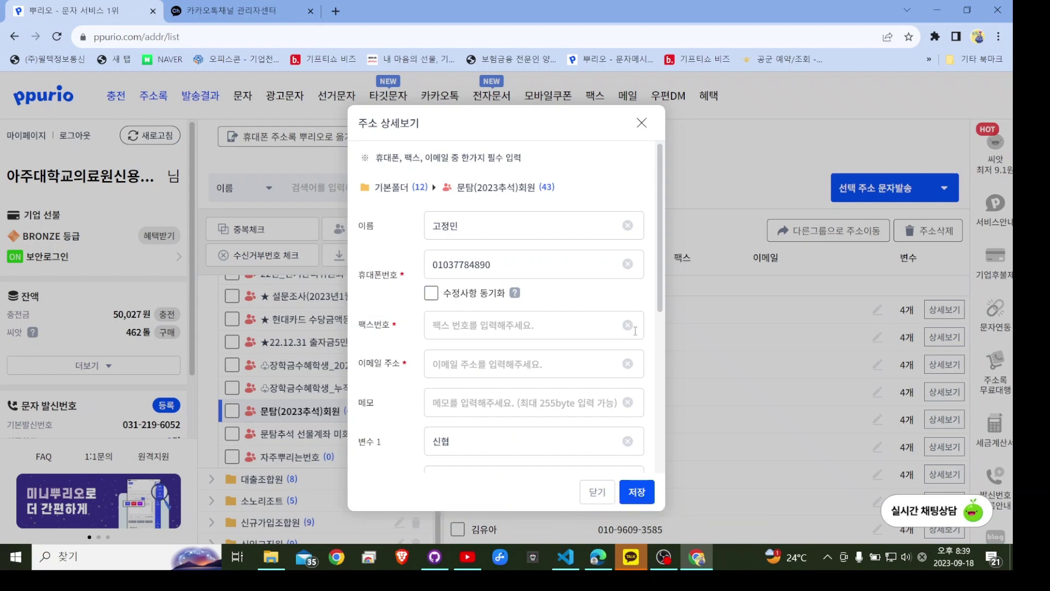
scroll(532, 375, down, 5)
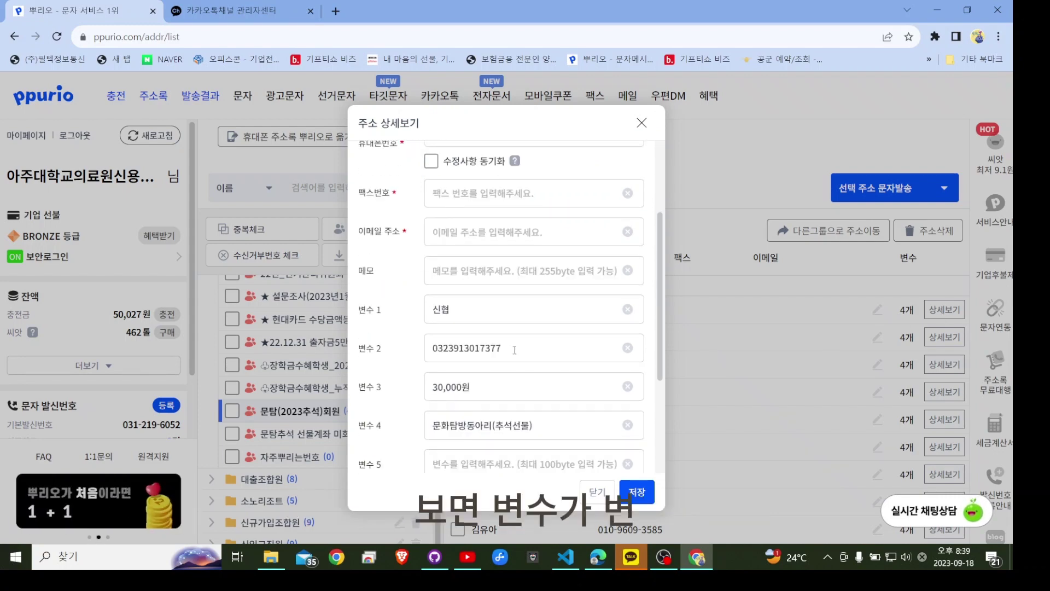
scroll(515, 350, up, 3)
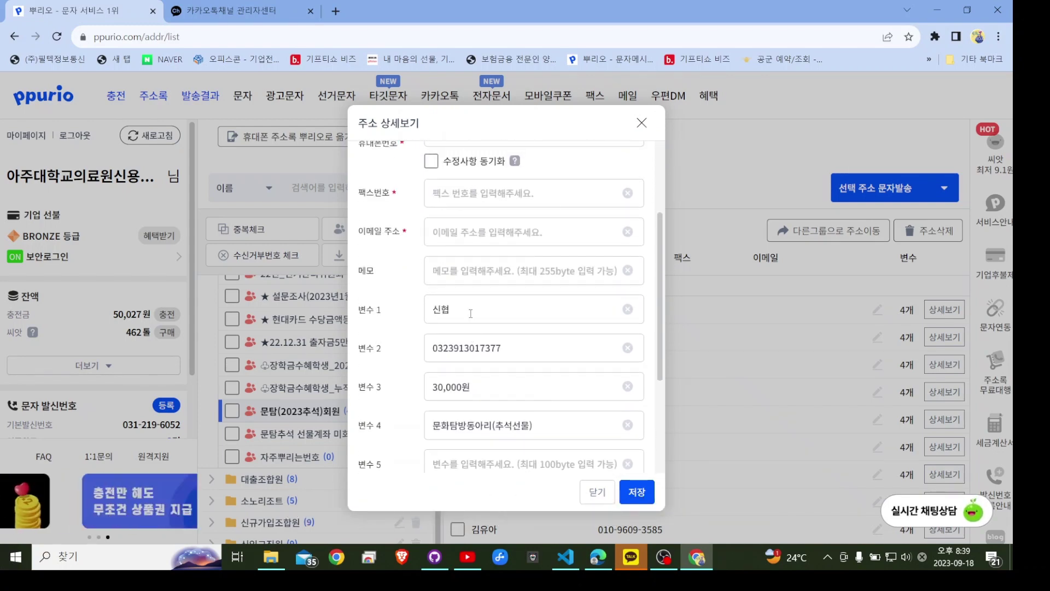
drag(472, 309, 366, 315)
drag(522, 350, 356, 354)
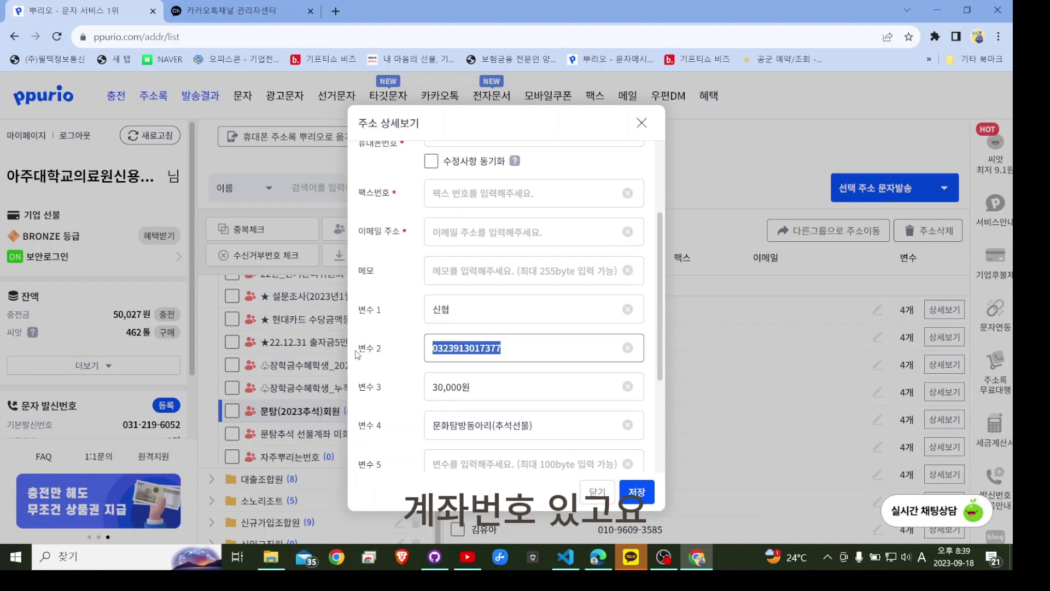
scroll(369, 374, down, 3)
click(485, 254)
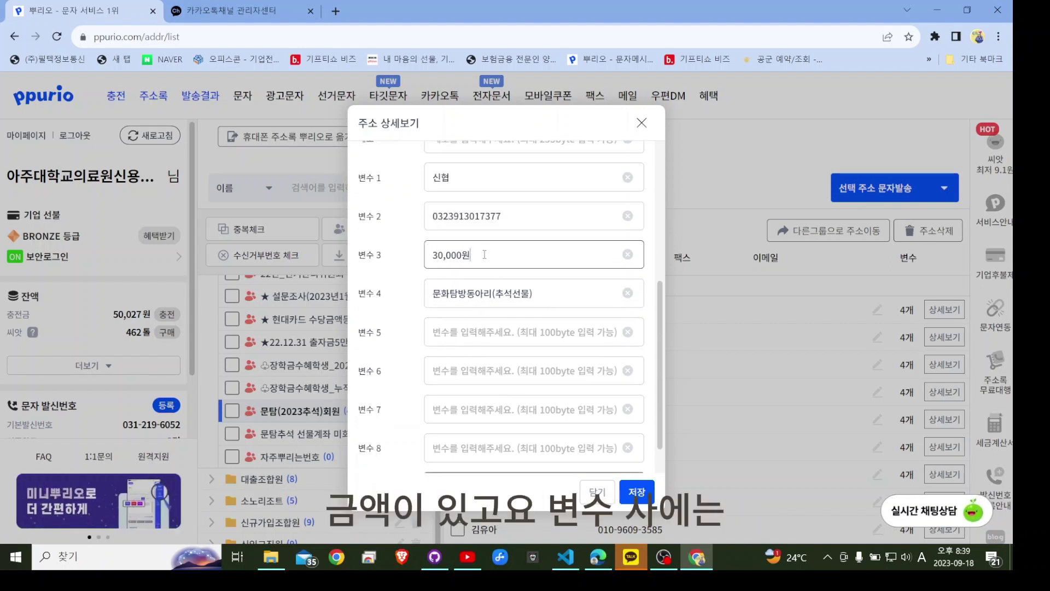
drag(538, 295, 348, 392)
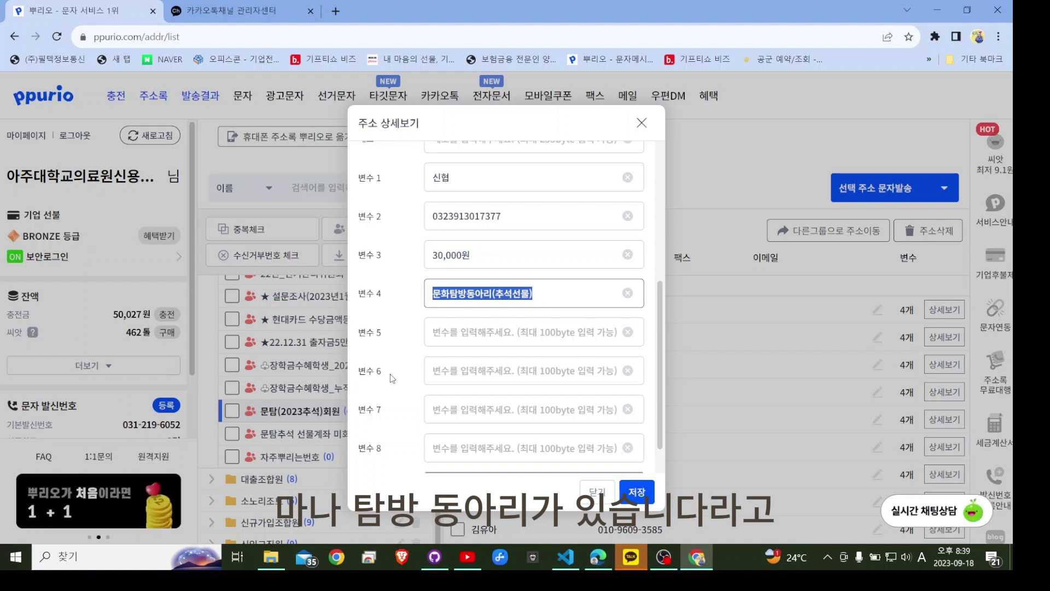
click(628, 491)
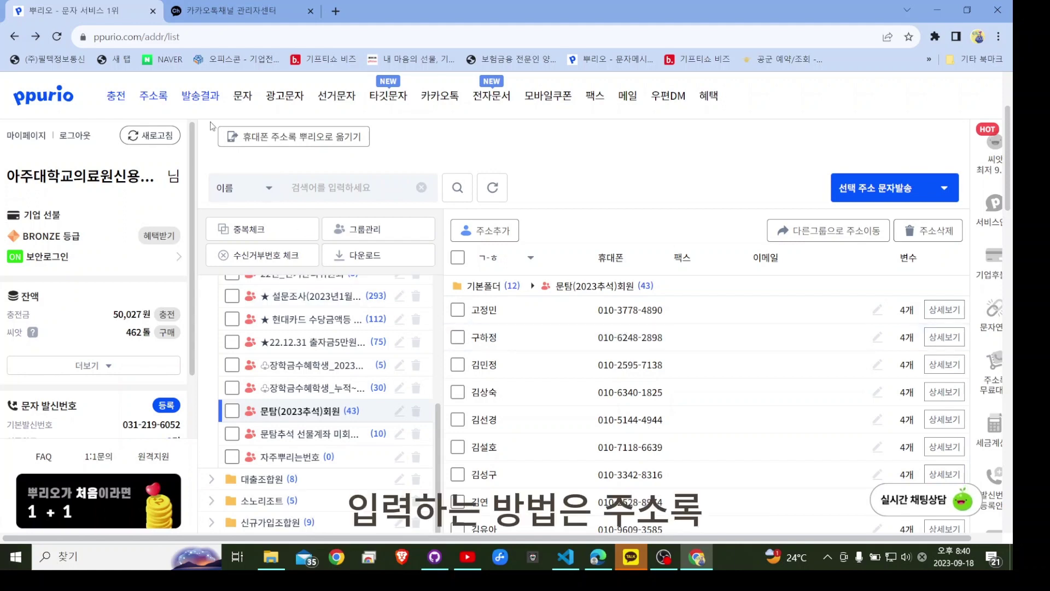
Open the 주소록입력 page and choose 기본폴더 as the folder for a single group
mouse_move(152, 102)
click(169, 153)
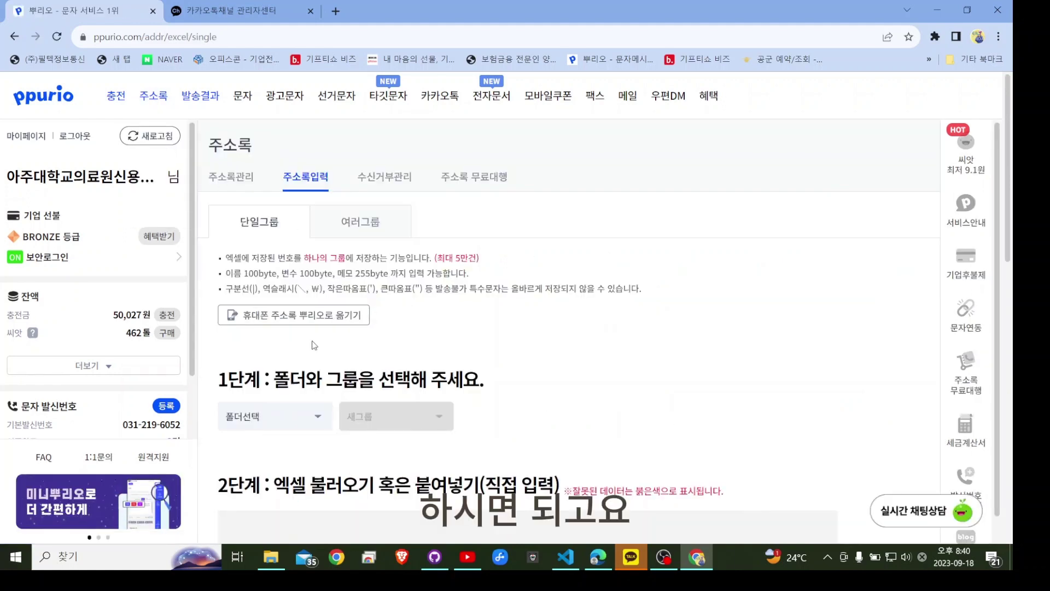
click(295, 418)
click(268, 498)
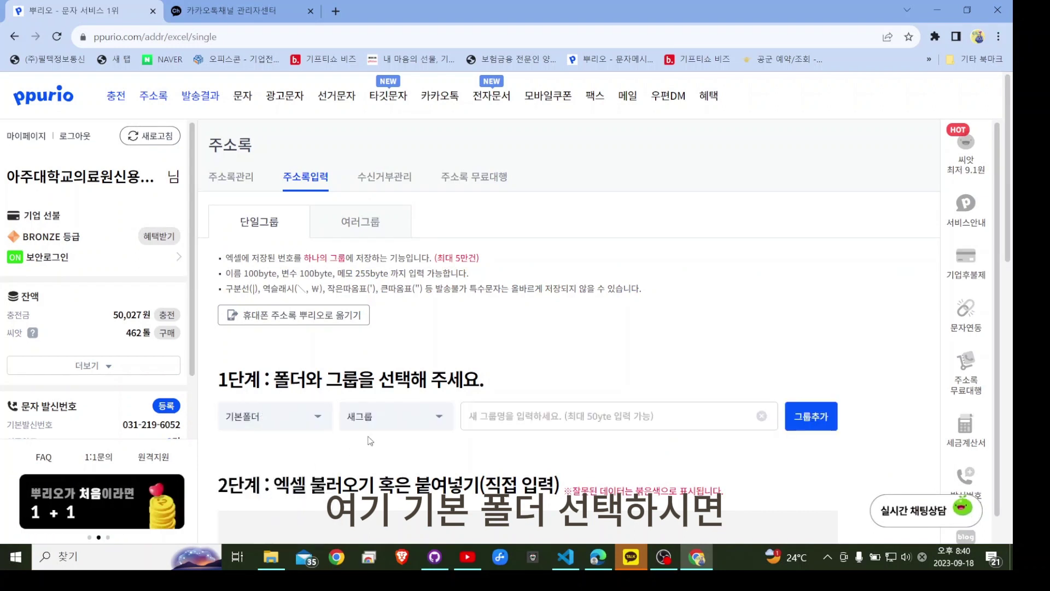
Load the 문탐(2023추석)회원 group into the entry table and examine its contact and variable columns
click(397, 416)
click(395, 438)
scroll(395, 437, down, 2)
click(418, 292)
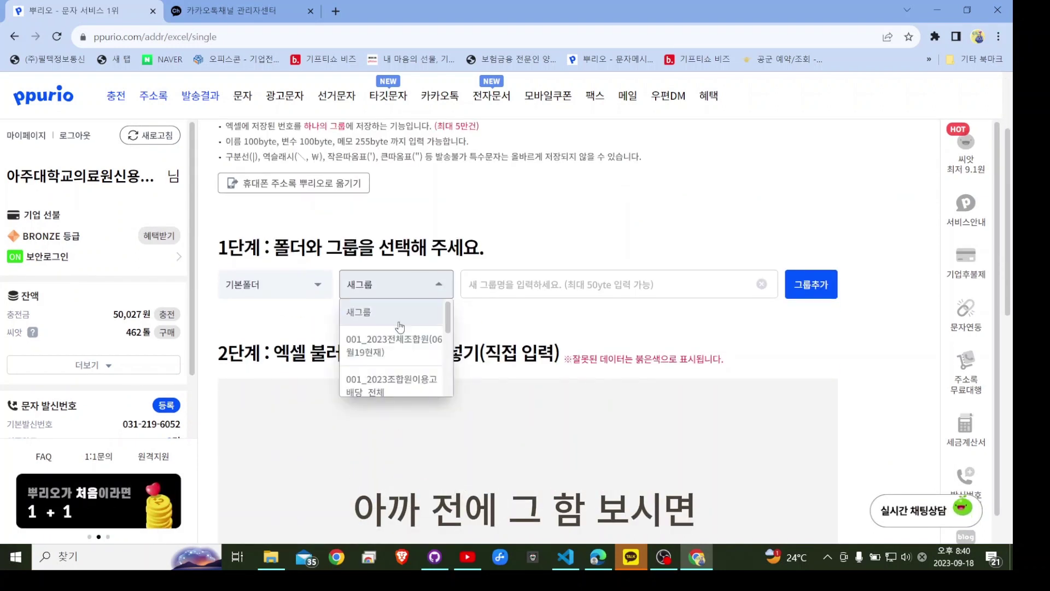
scroll(397, 331, down, 4)
scroll(395, 335, down, 3)
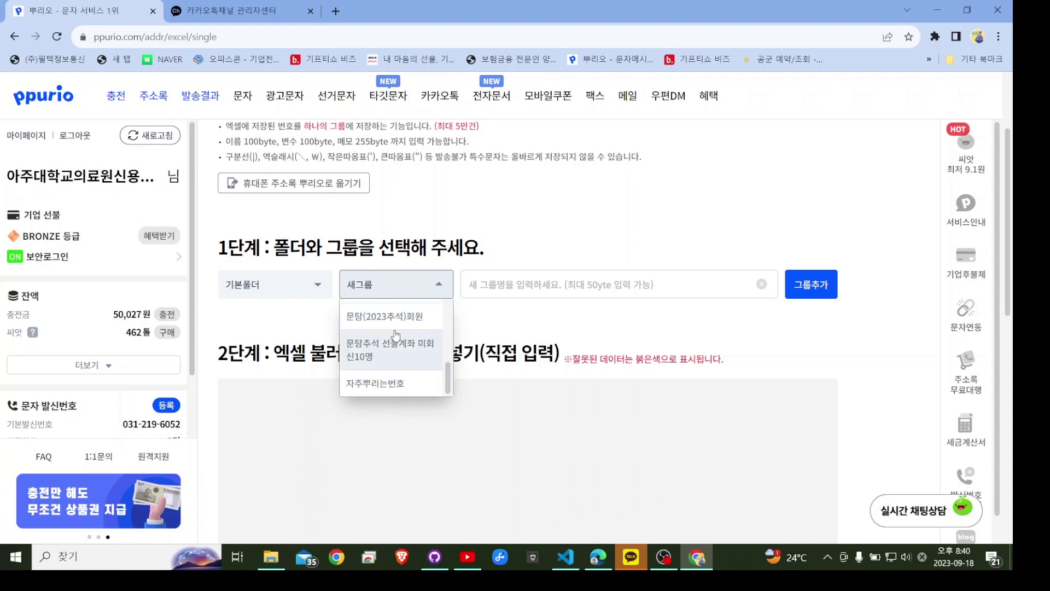
click(399, 317)
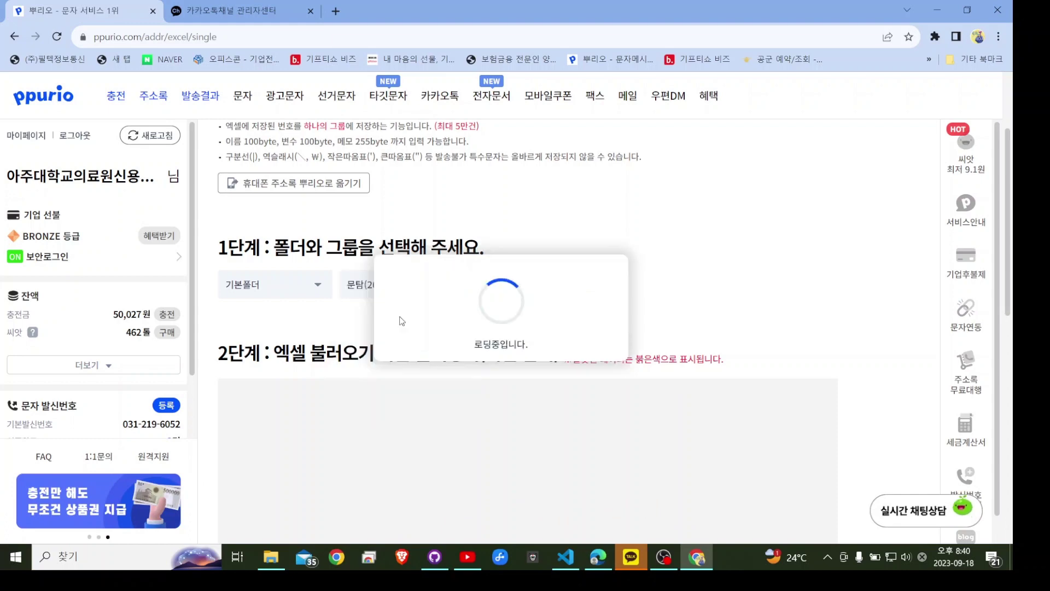
scroll(584, 428, down, 2)
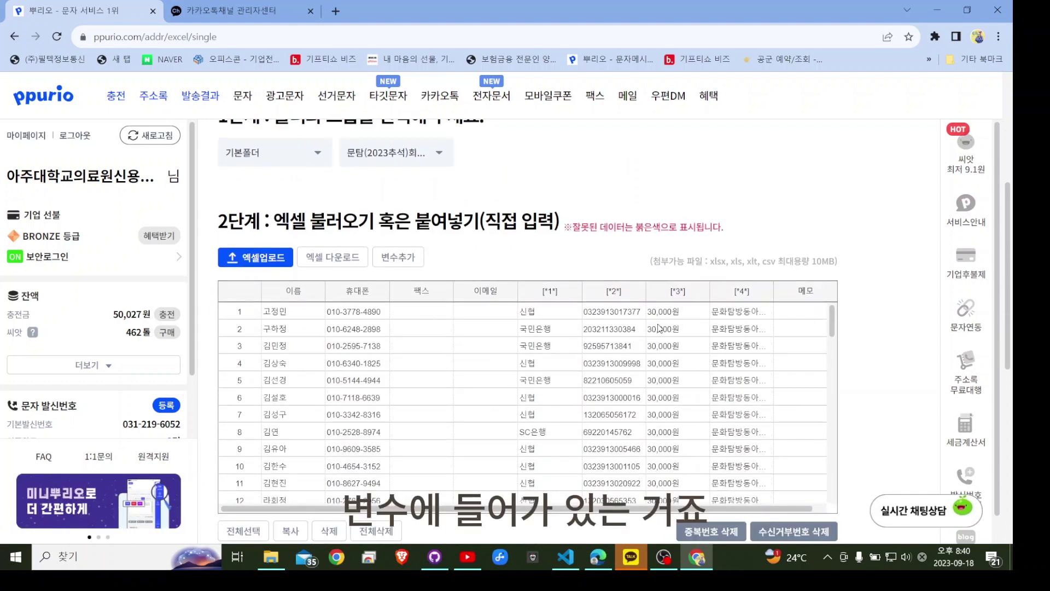
scroll(348, 348, down, 3)
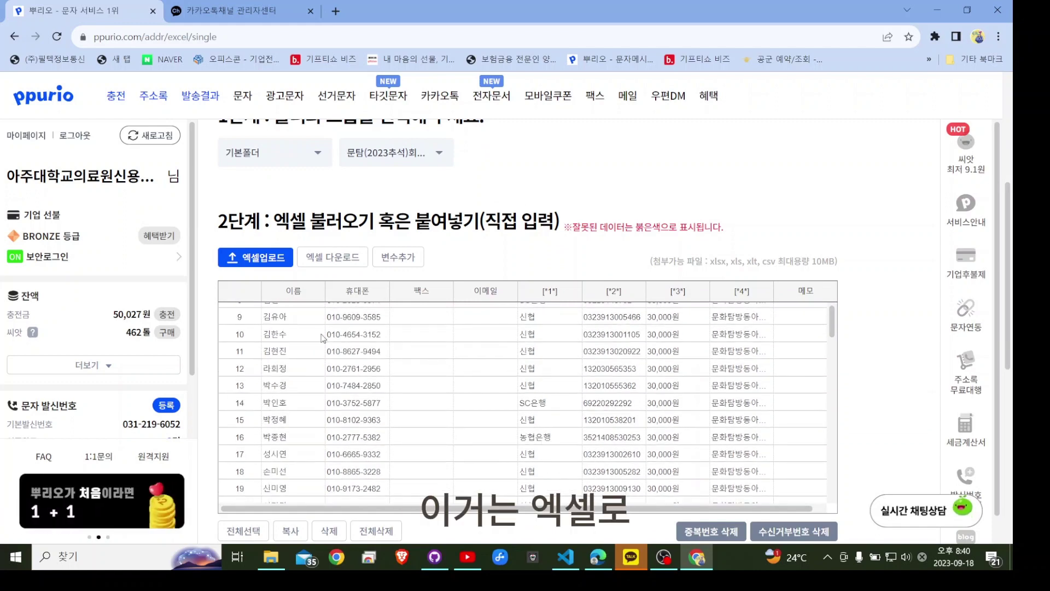
scroll(348, 349, up, 3)
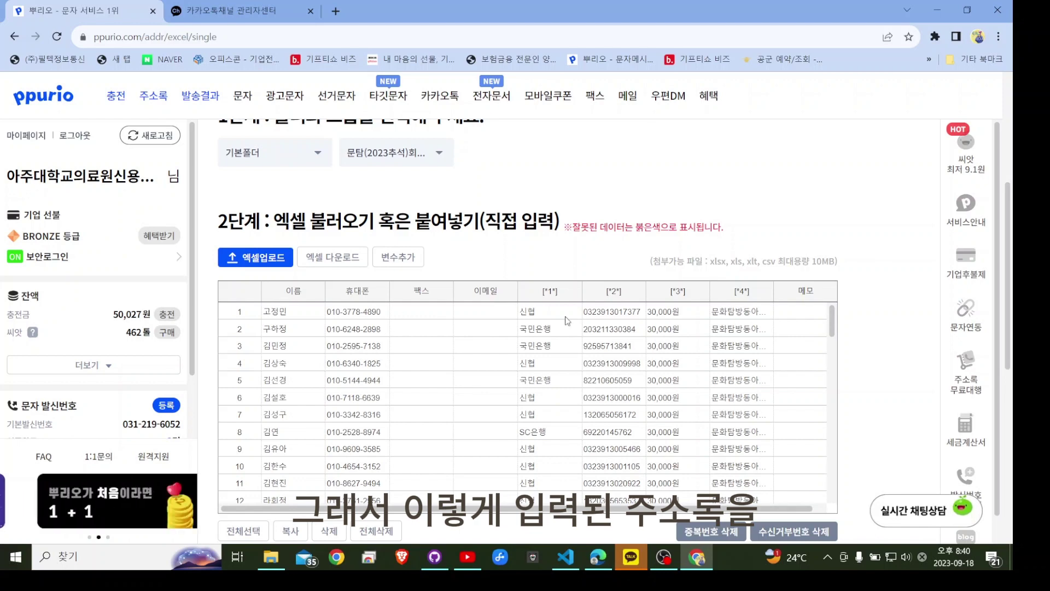
Return to the 알림톡 sending page and look over its profile, template and recipient sections
mouse_move(440, 97)
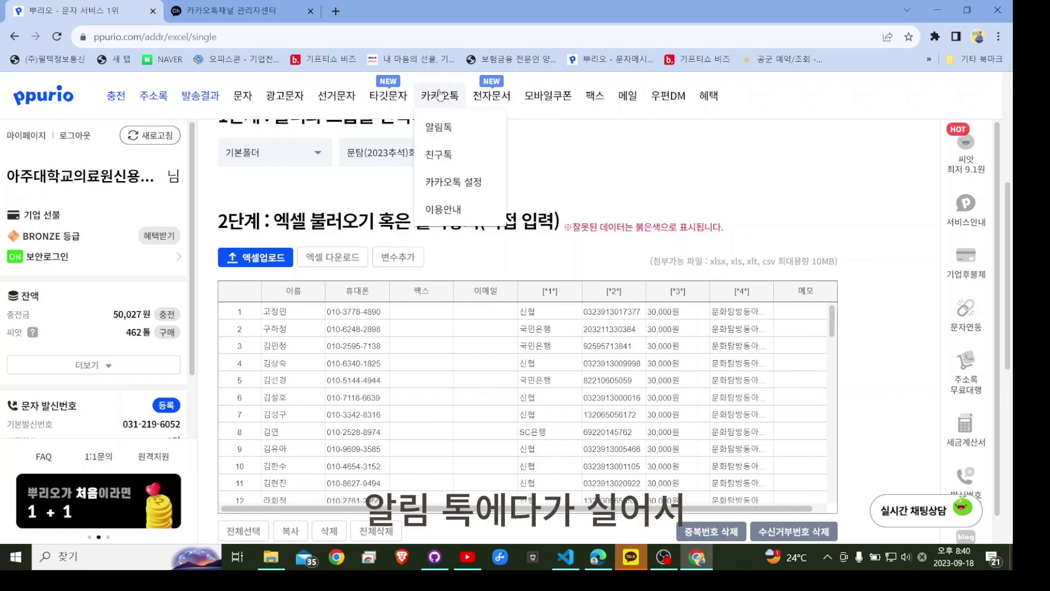
click(442, 130)
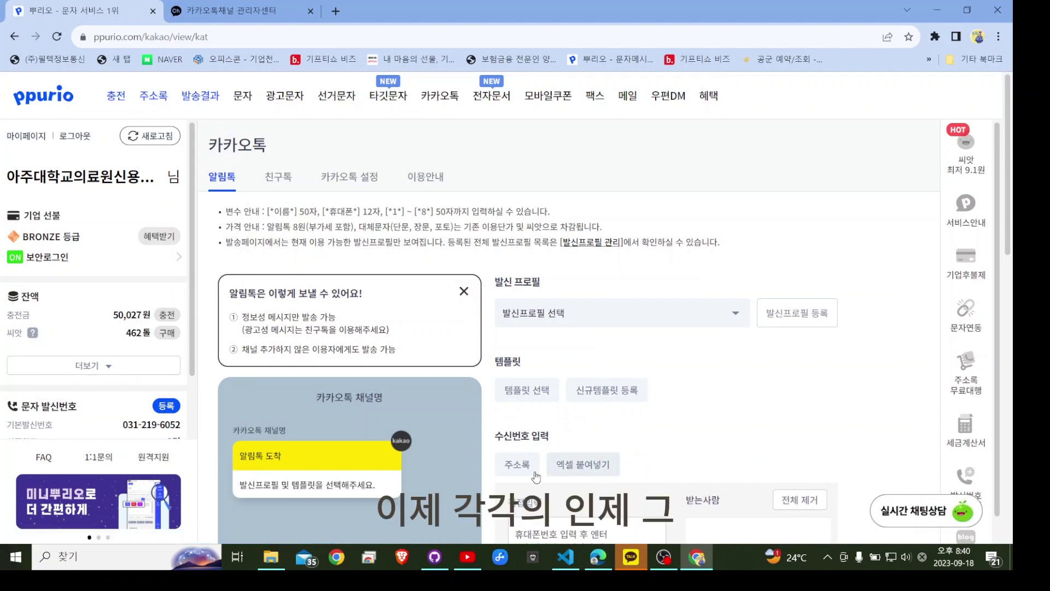
scroll(711, 372, down, 1)
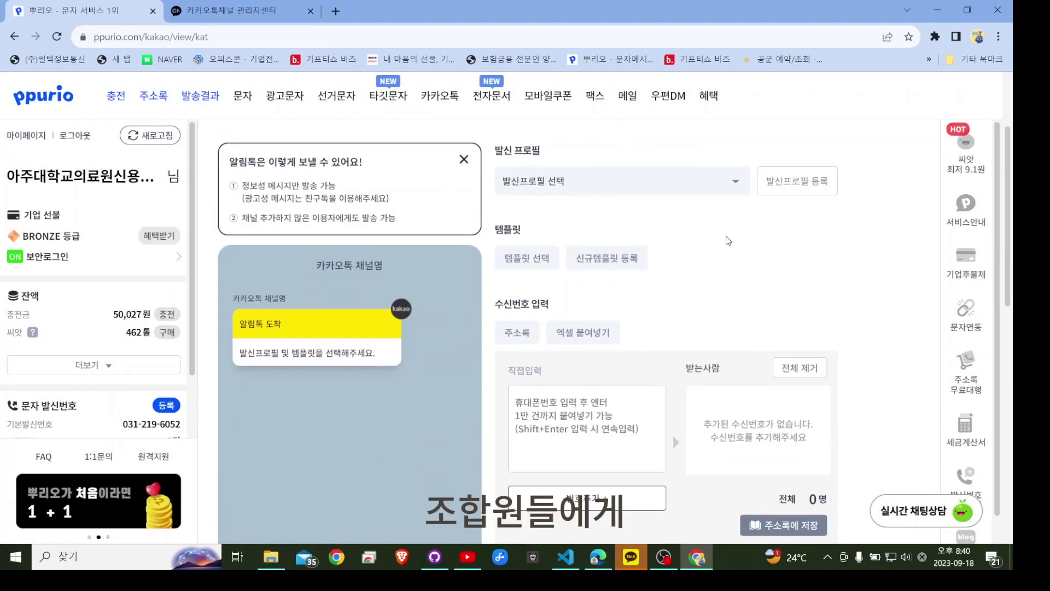
scroll(688, 335, down, 4)
scroll(637, 327, up, 5)
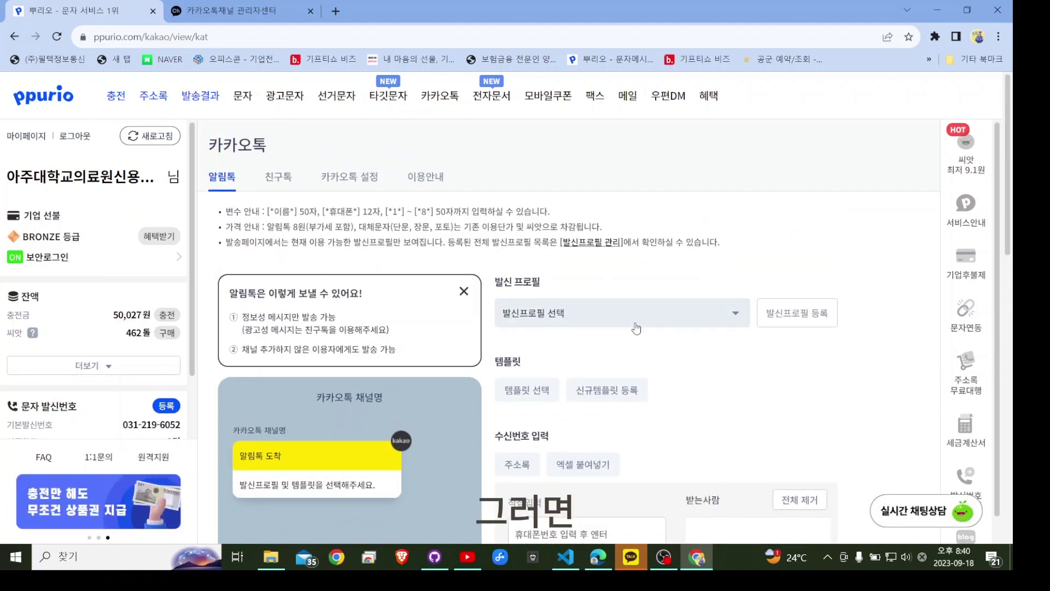
scroll(636, 327, down, 3)
scroll(630, 358, down, 4)
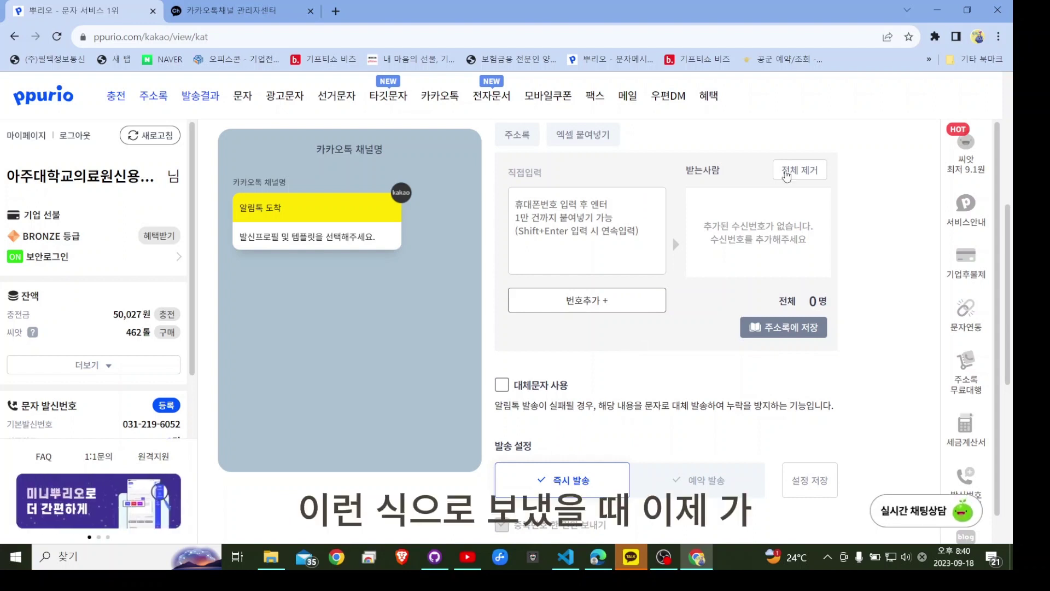
mouse_move(437, 95)
click(436, 125)
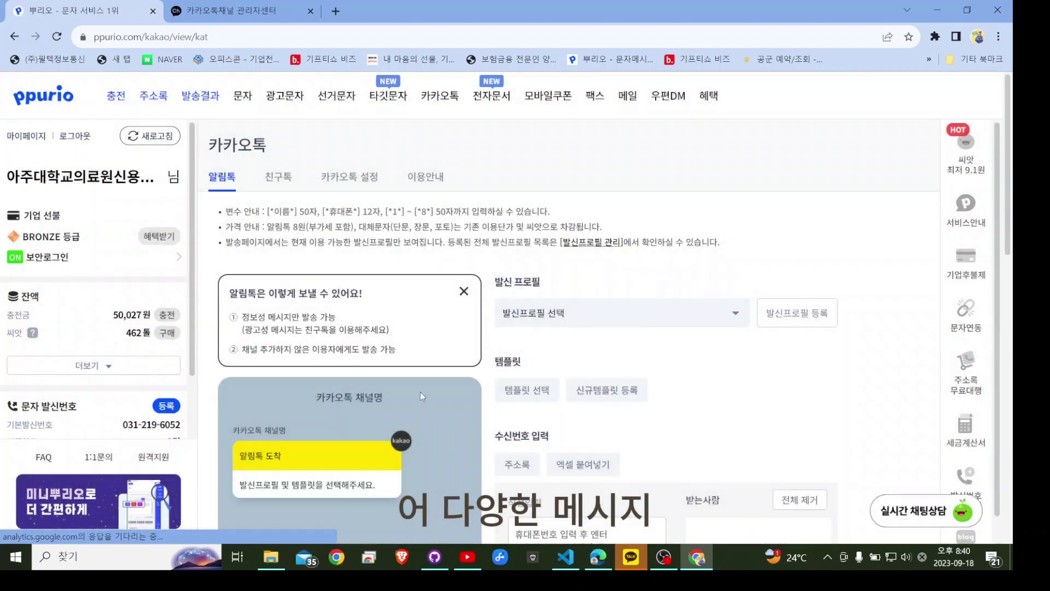
click(607, 321)
click(583, 378)
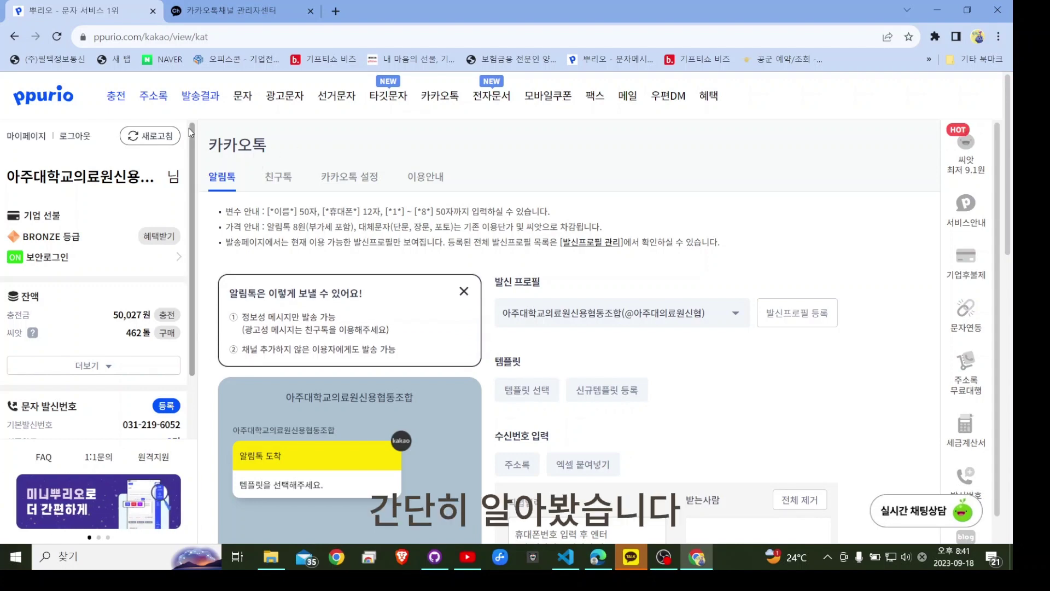
Open the 충전하기 page and look over the payment methods and the 신용카드 charging section
mouse_move(116, 97)
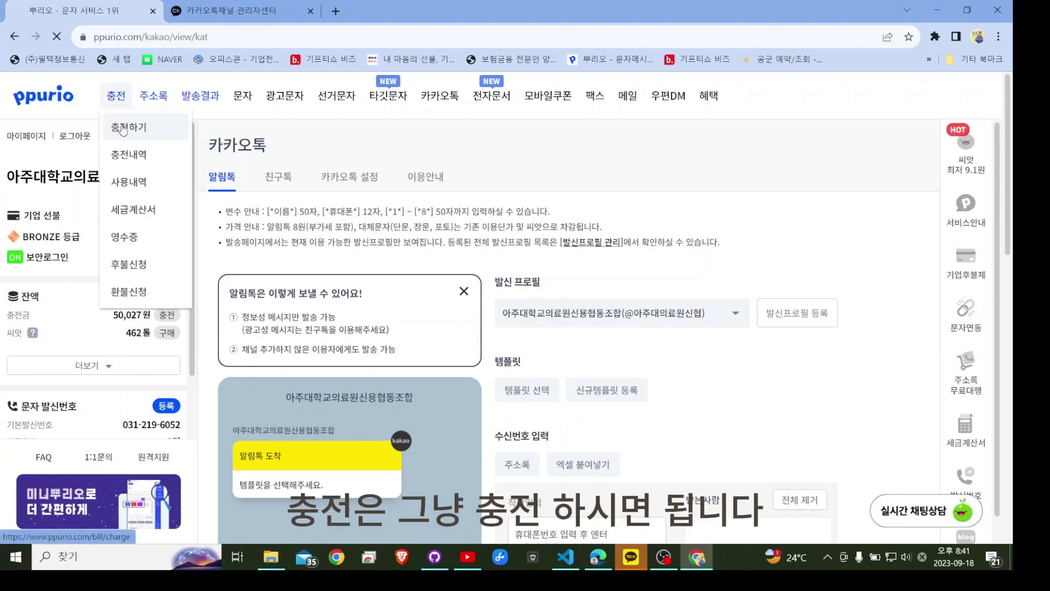
scroll(344, 335, down, 5)
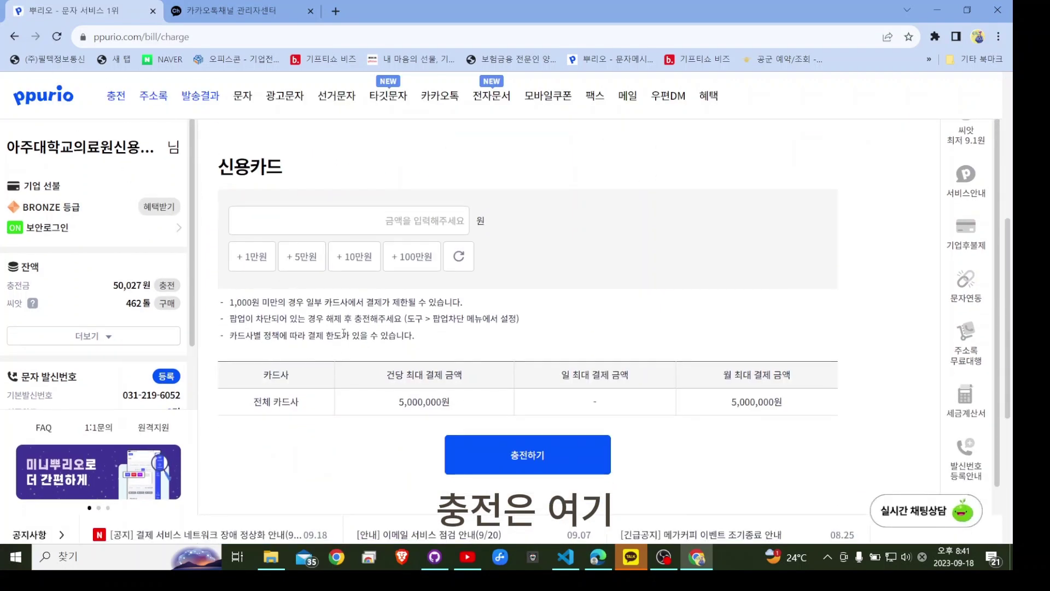
scroll(344, 335, up, 4)
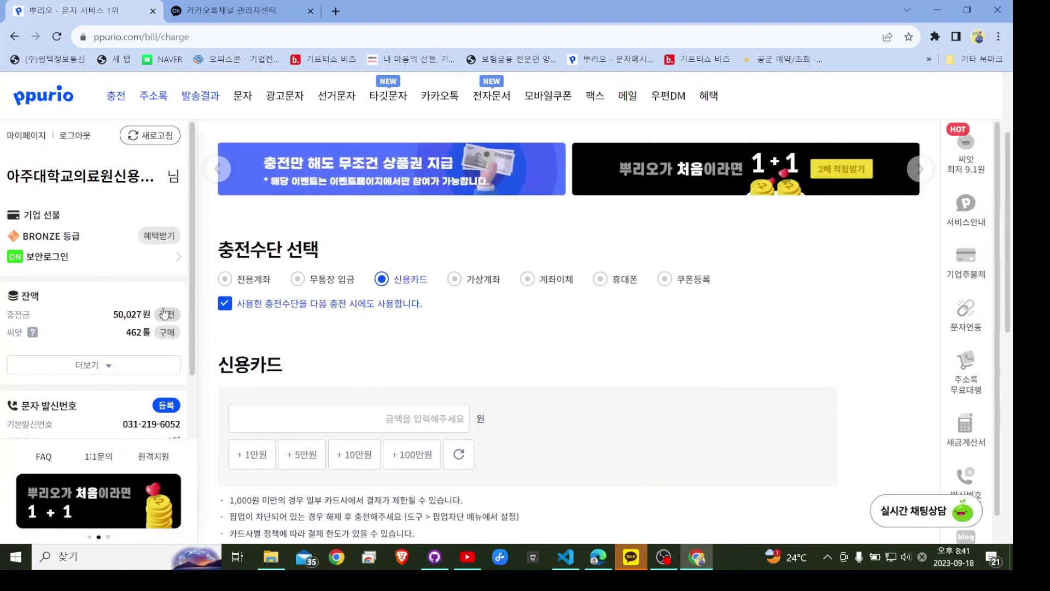
scroll(149, 107, up, 3)
Open the 주소록관리 page and examine the folder list and the groups inside the 교육(워크숍) folder
mouse_move(150, 105)
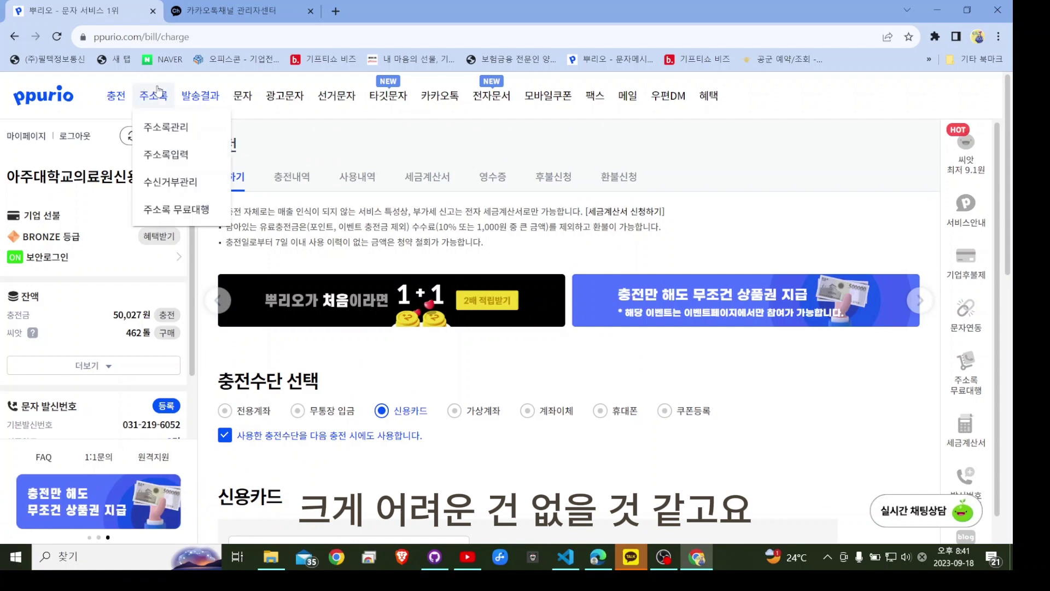
click(161, 131)
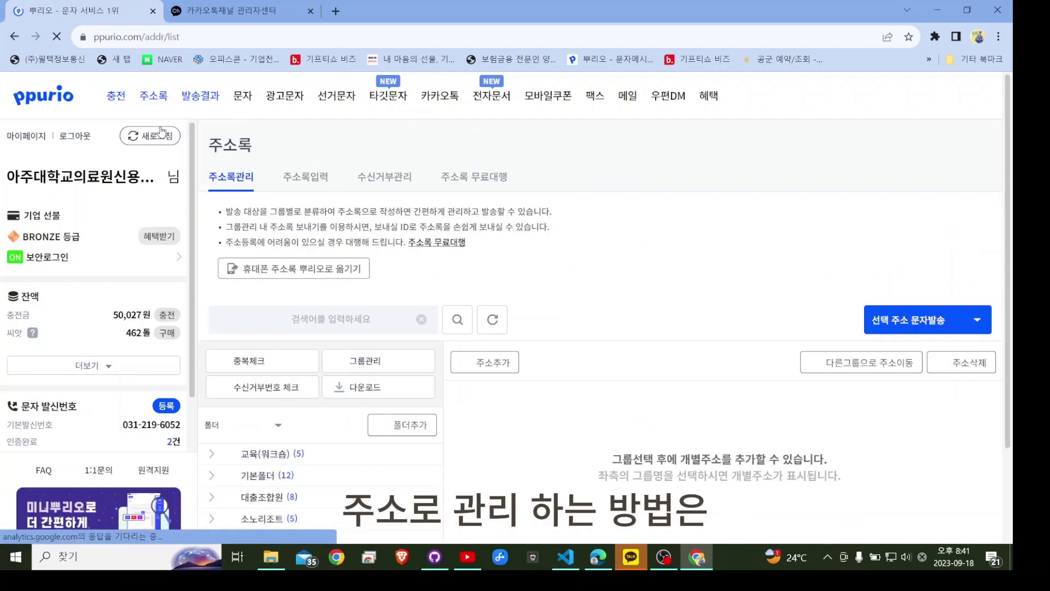
scroll(280, 364, down, 2)
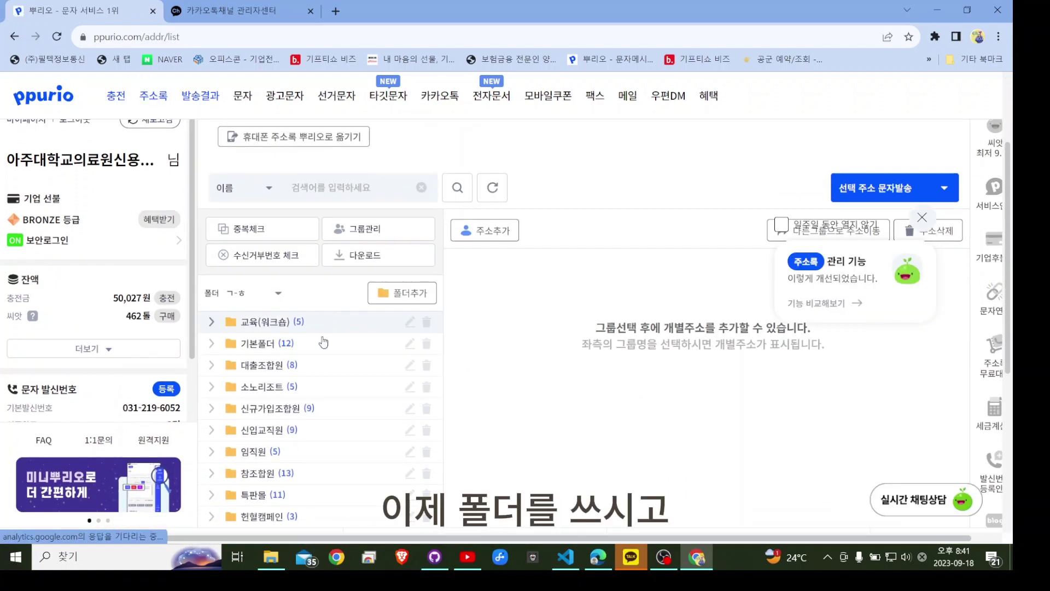
click(228, 329)
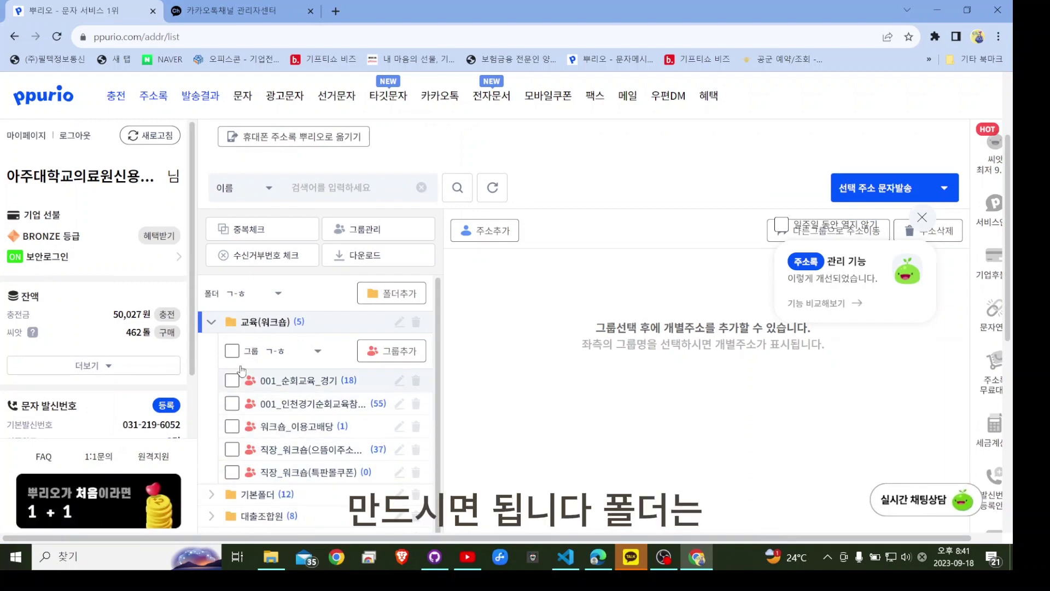
click(279, 321)
scroll(279, 320, down, 5)
scroll(279, 320, up, 5)
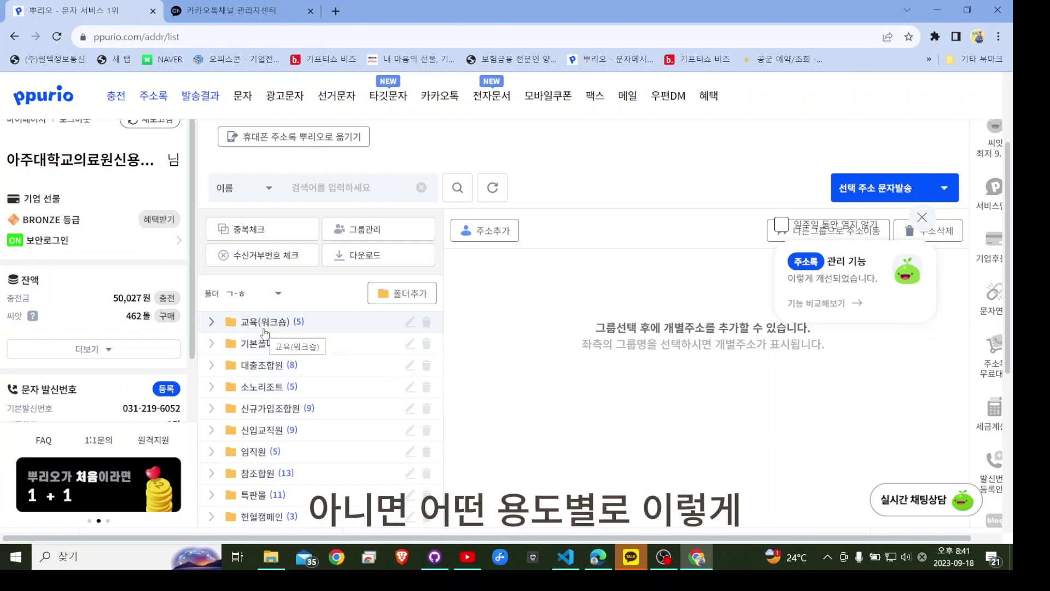
click(230, 320)
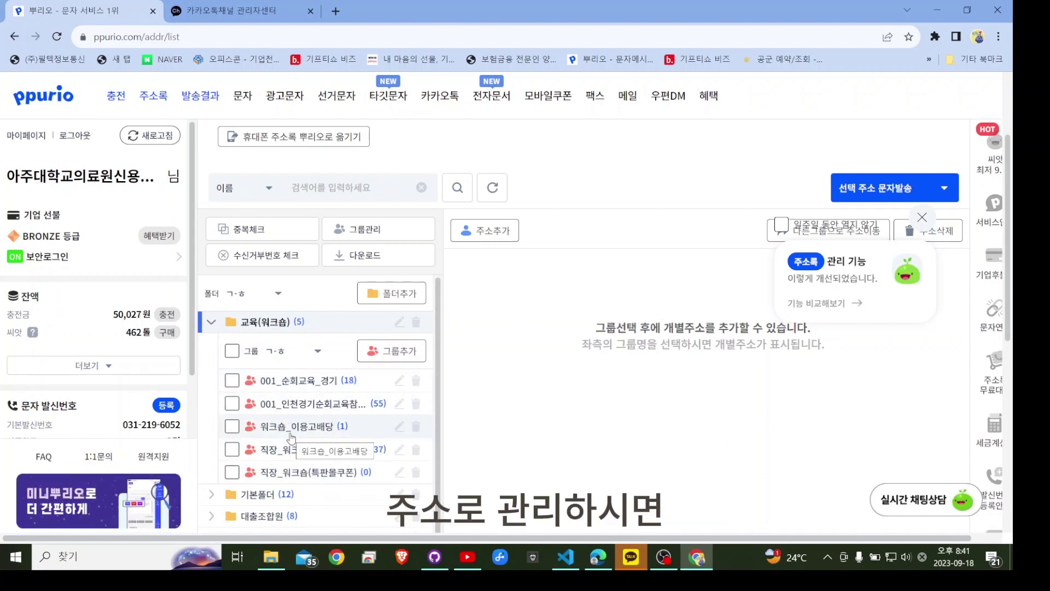
On the 알림톡 page, choose the 아주대학교의료원신용협동조합 sending profile and the 소노 예약현황 변경(취소) template
mouse_move(440, 96)
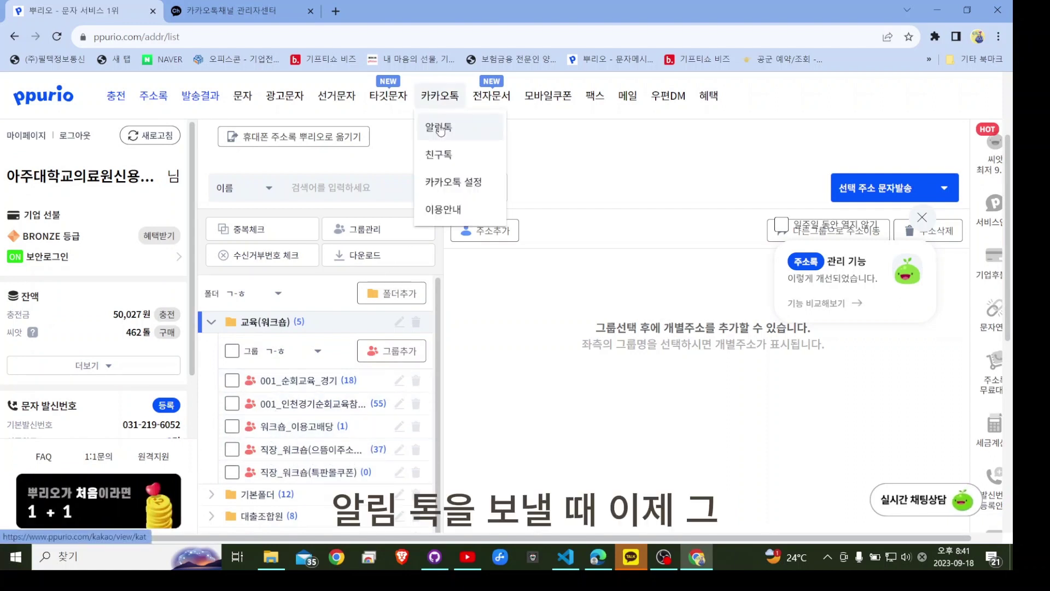
click(439, 127)
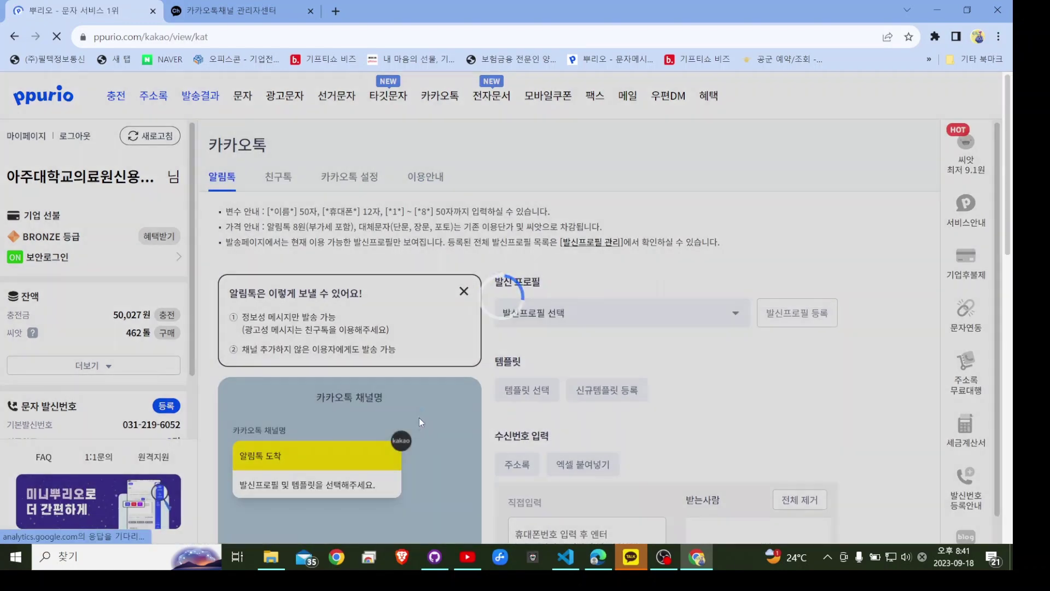
scroll(391, 326, down, 2)
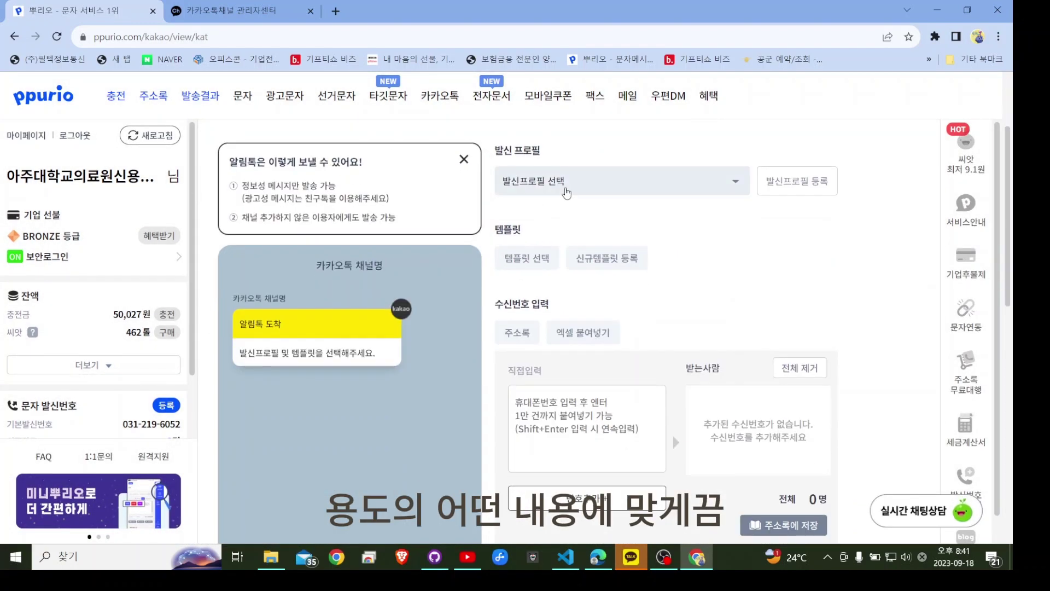
click(566, 189)
click(553, 235)
click(526, 260)
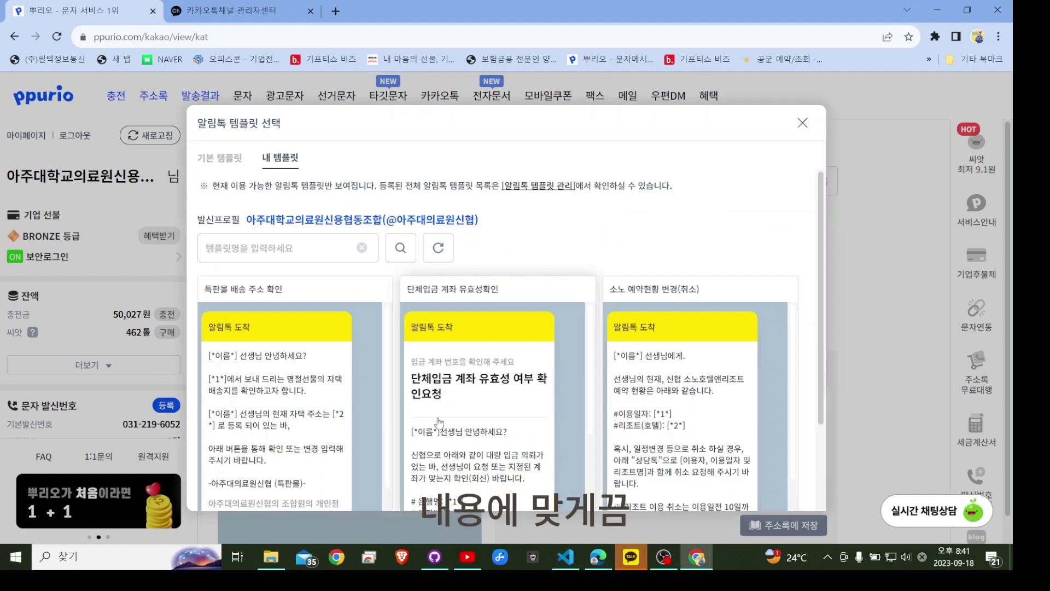
click(663, 334)
View the address book groups available as recipients and close the picker without adding any
click(517, 333)
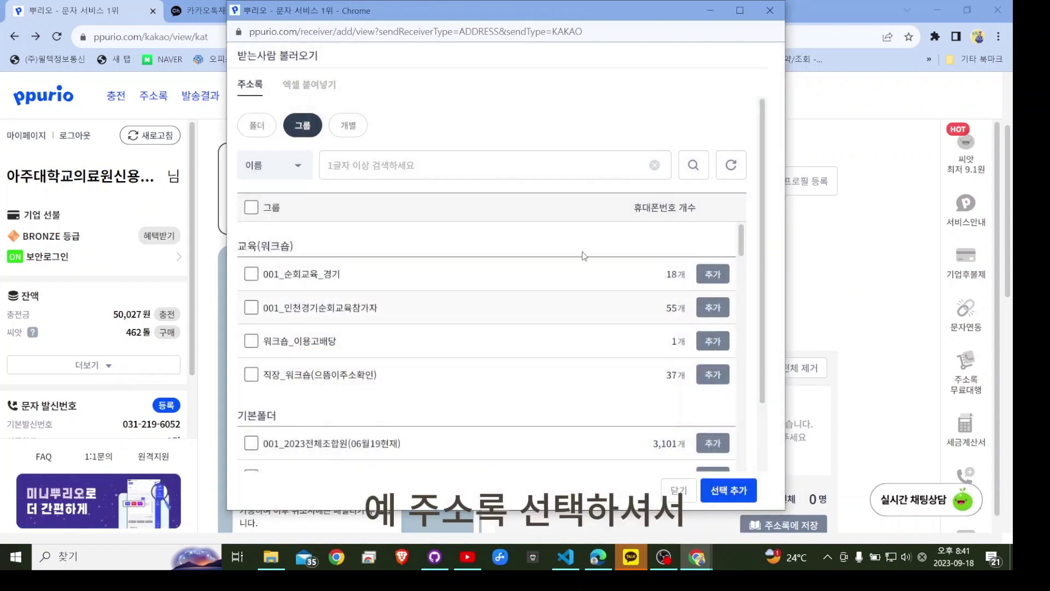
click(769, 10)
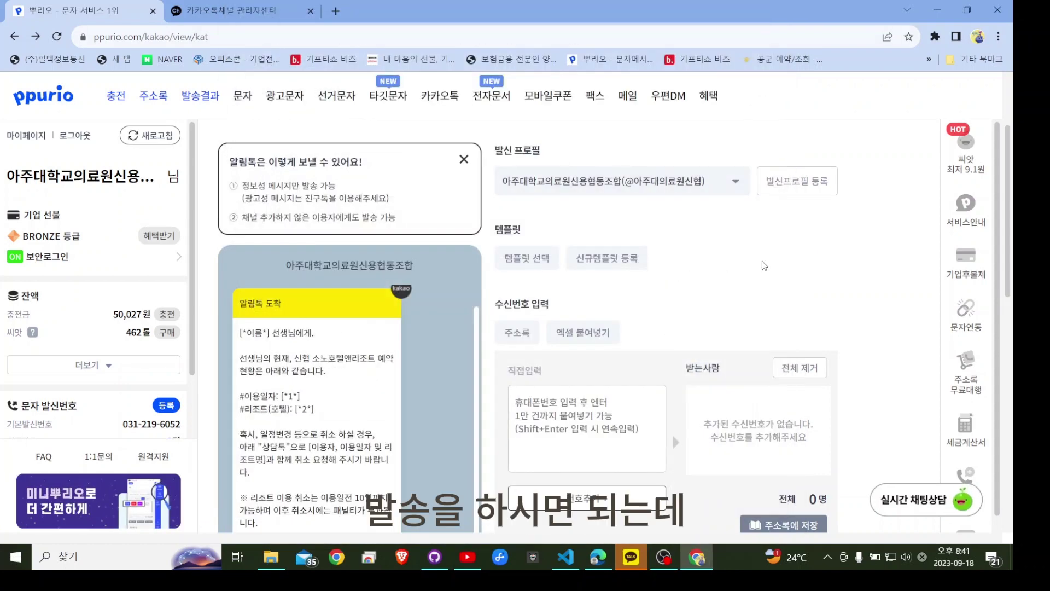
Switch the message's 발송 설정 to 예약 발송 and look through the available sending hours
scroll(672, 432, down, 4)
scroll(668, 446, down, 3)
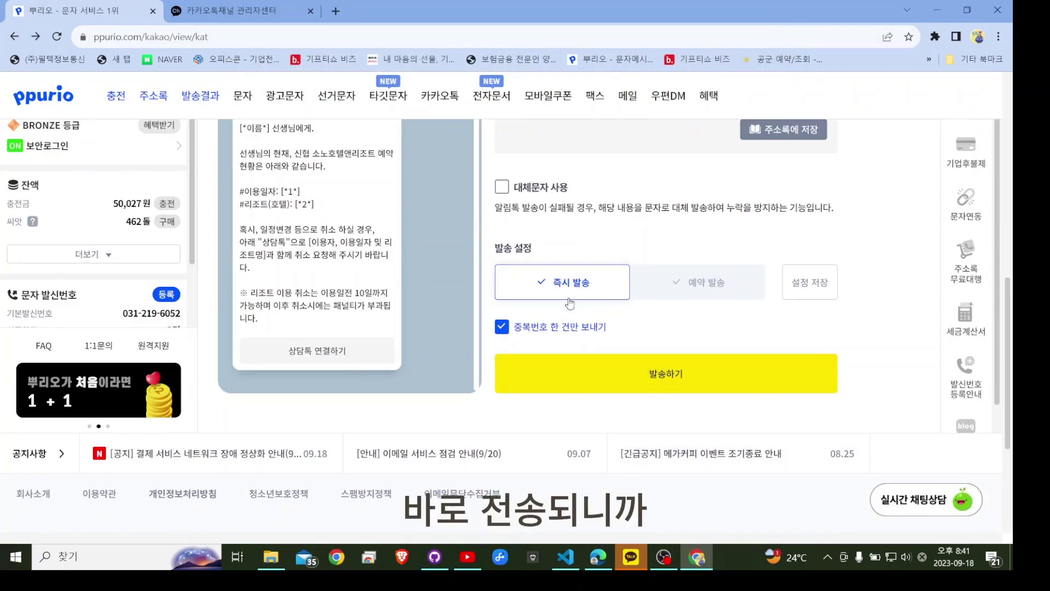
click(702, 284)
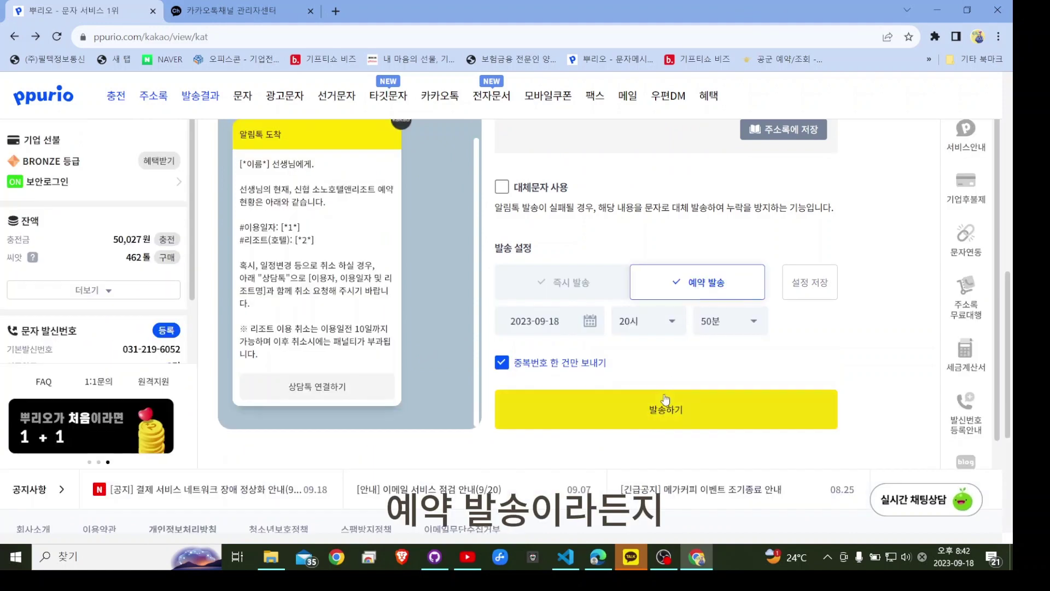
click(569, 282)
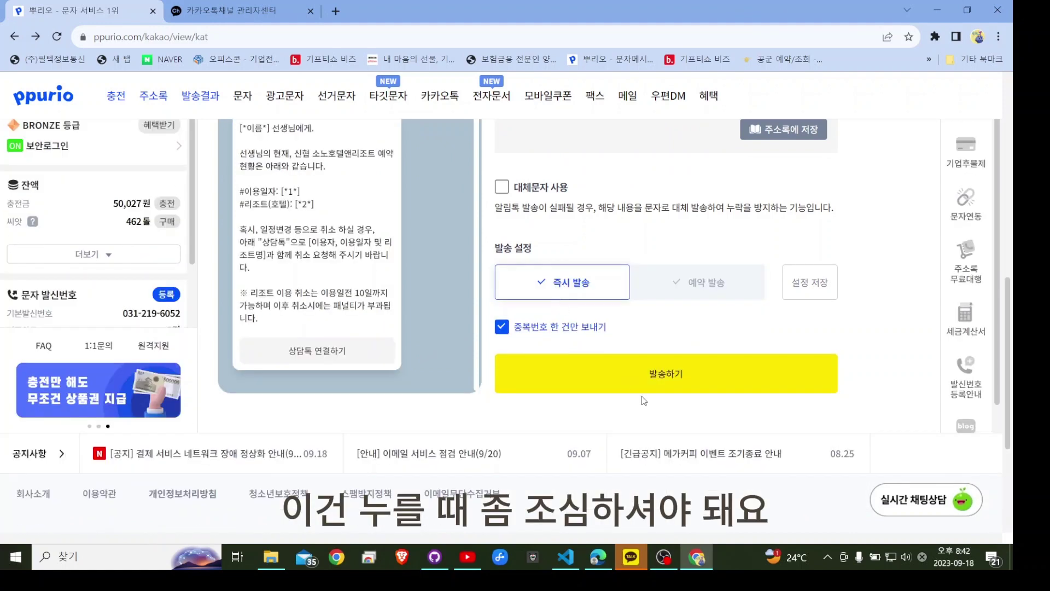
click(700, 282)
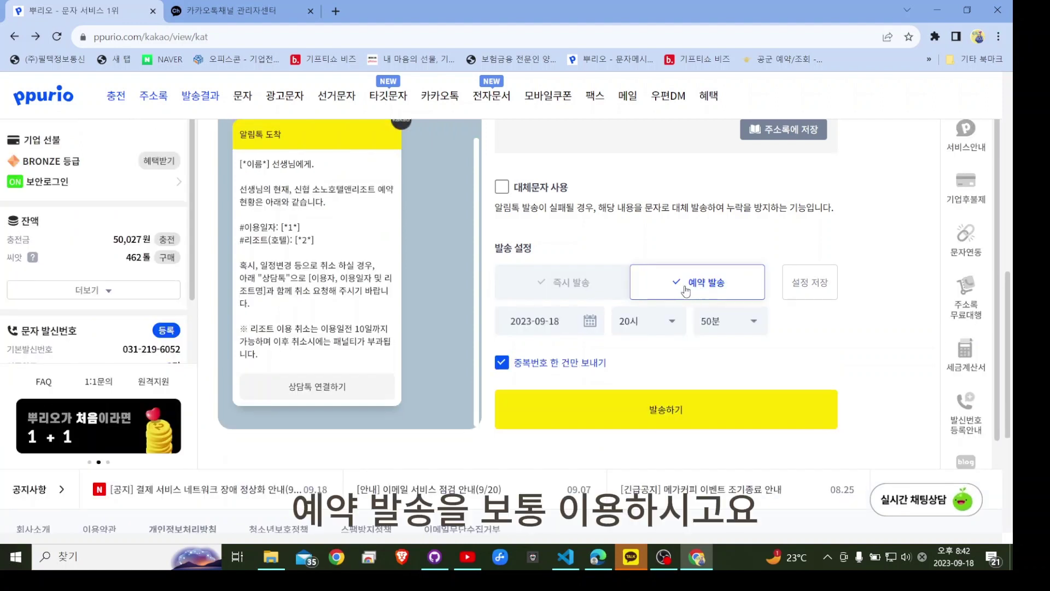
click(671, 326)
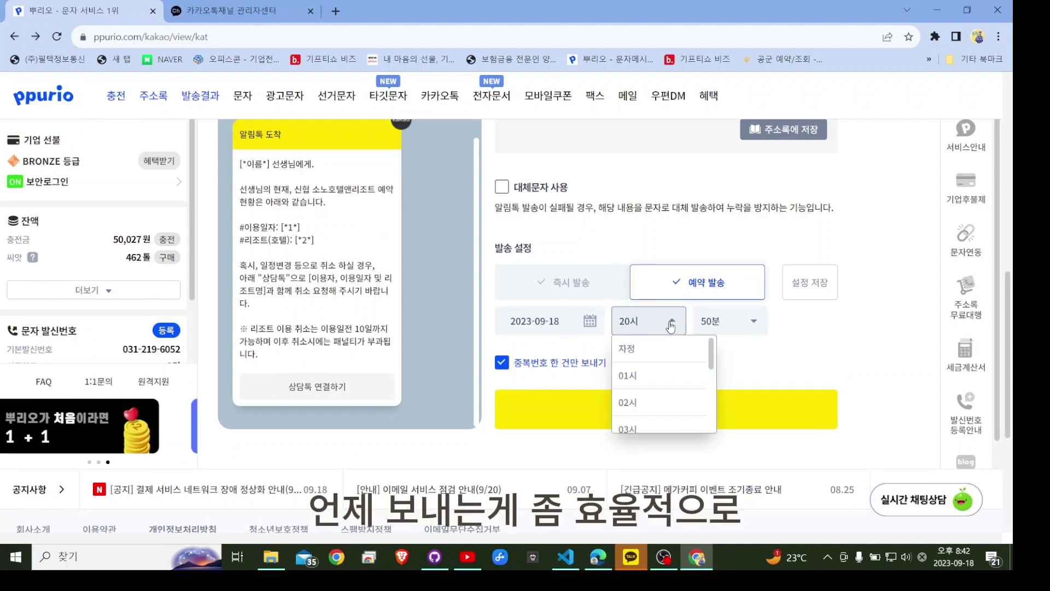
scroll(664, 365, down, 2)
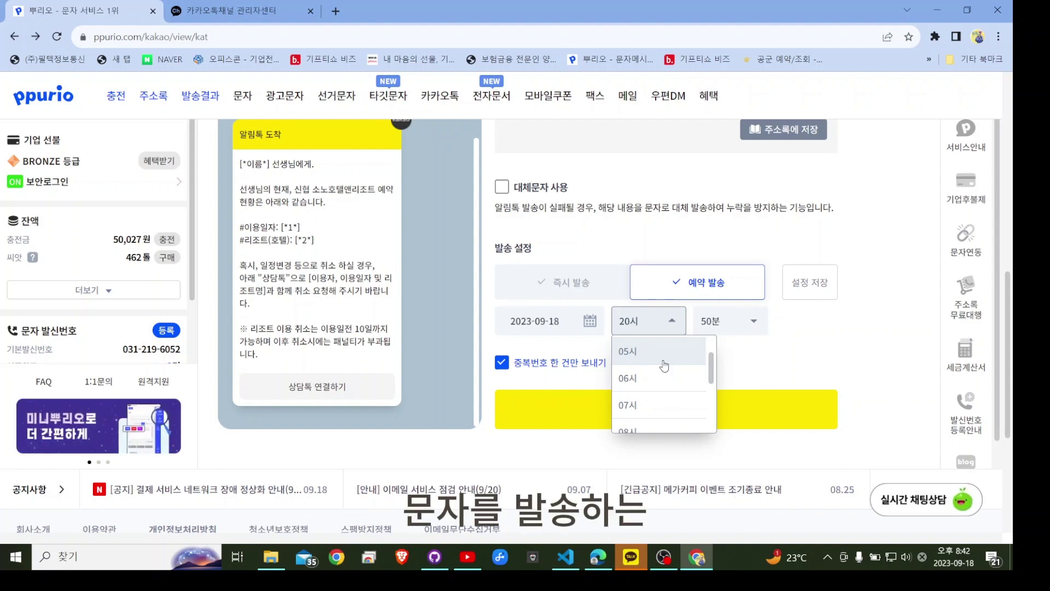
click(710, 221)
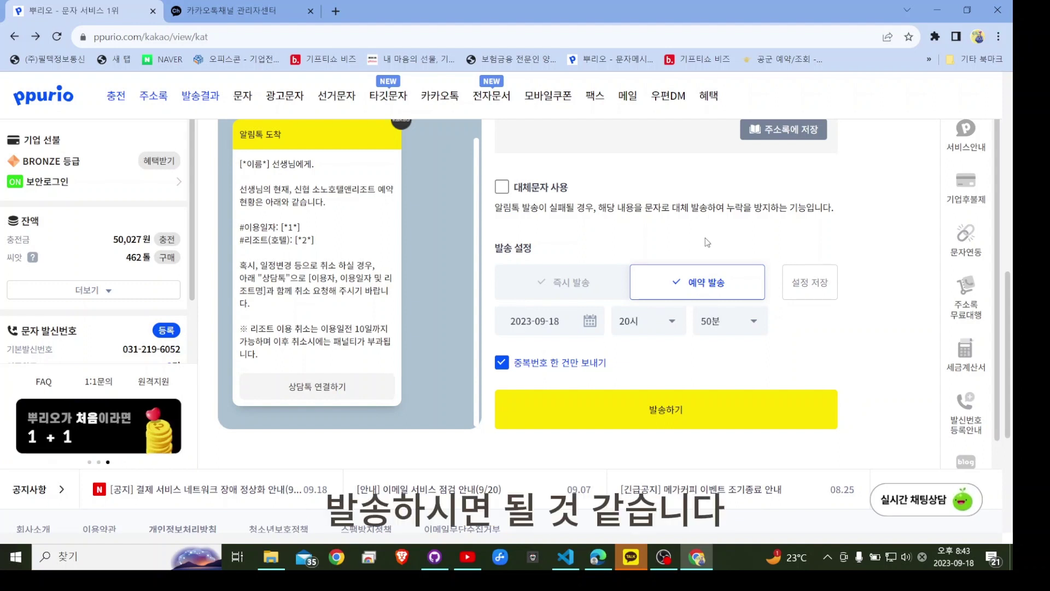
Open the 친구톡 sending page and look over its pricing notes, sending profile and template content sections
scroll(666, 344, up, 5)
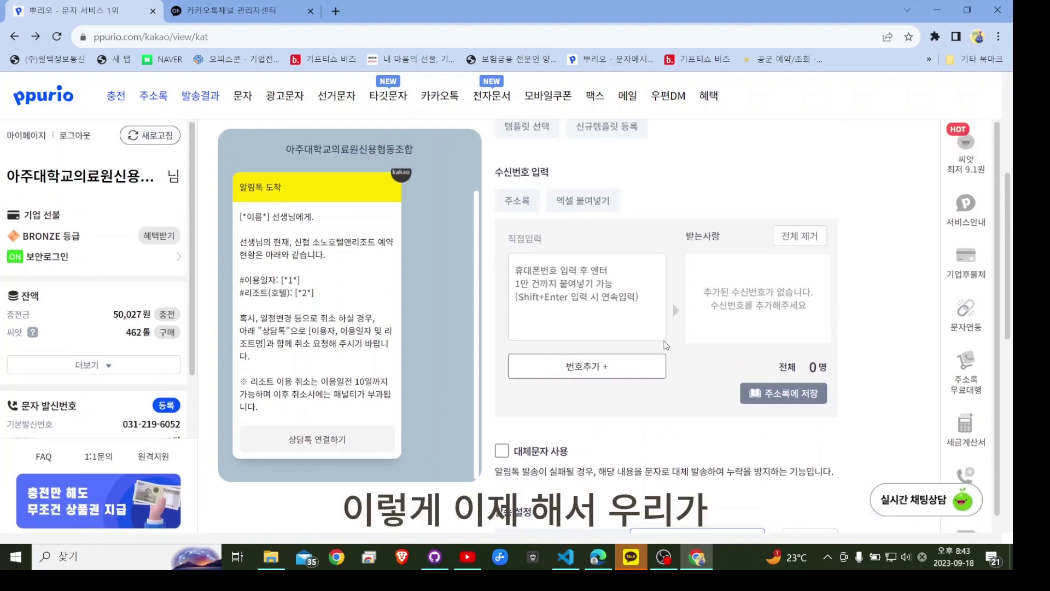
scroll(666, 345, up, 3)
mouse_move(447, 104)
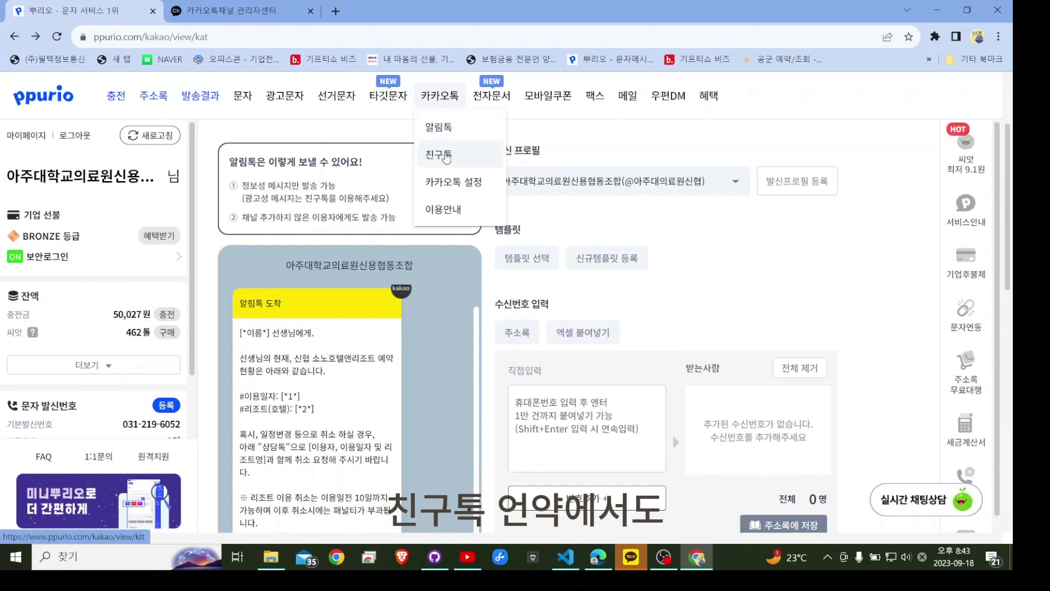
click(447, 157)
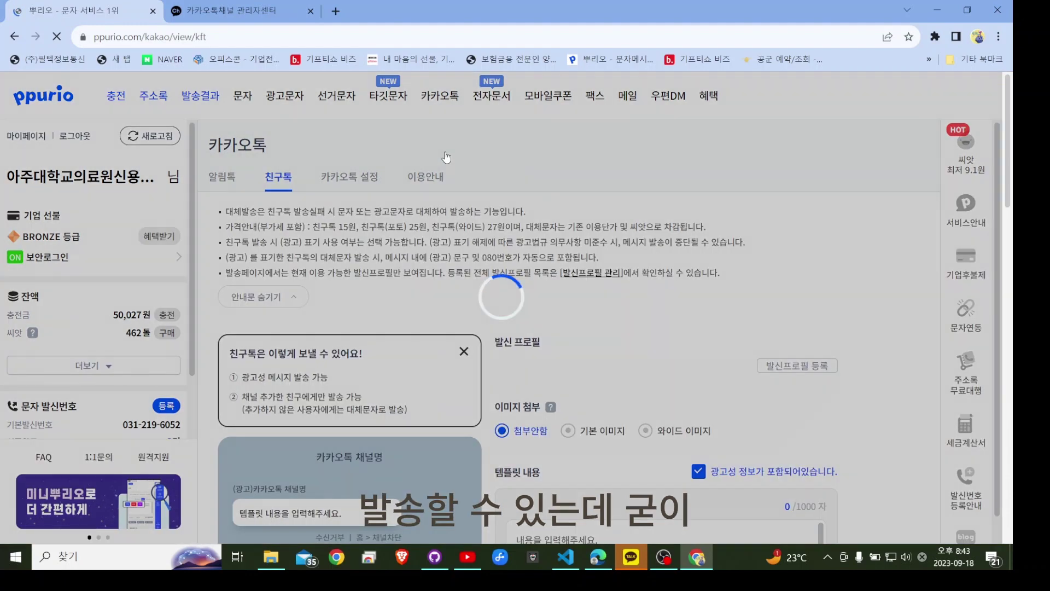
scroll(534, 385, down, 2)
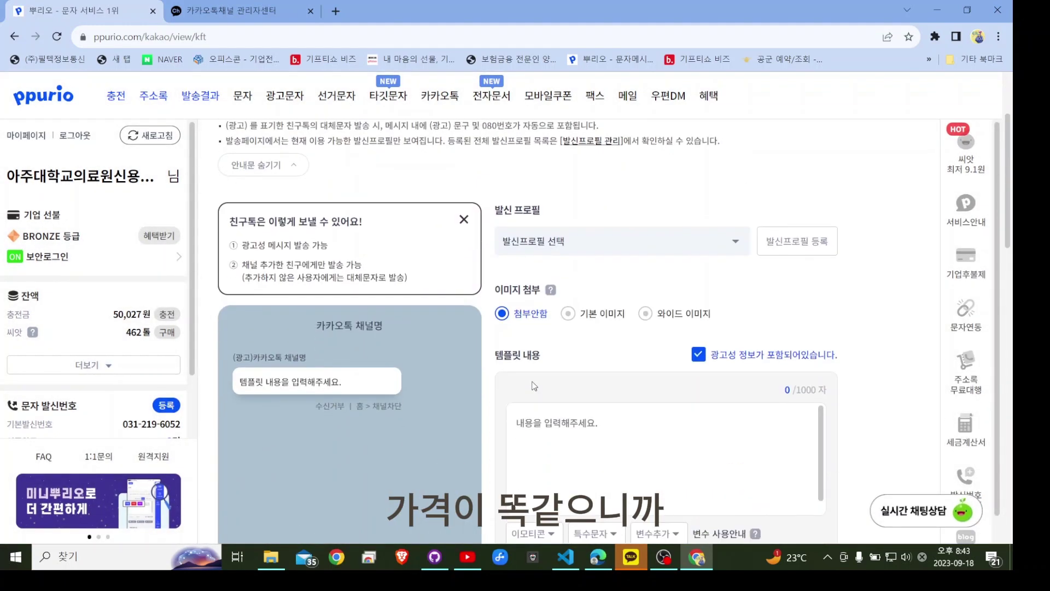
scroll(394, 357, up, 2)
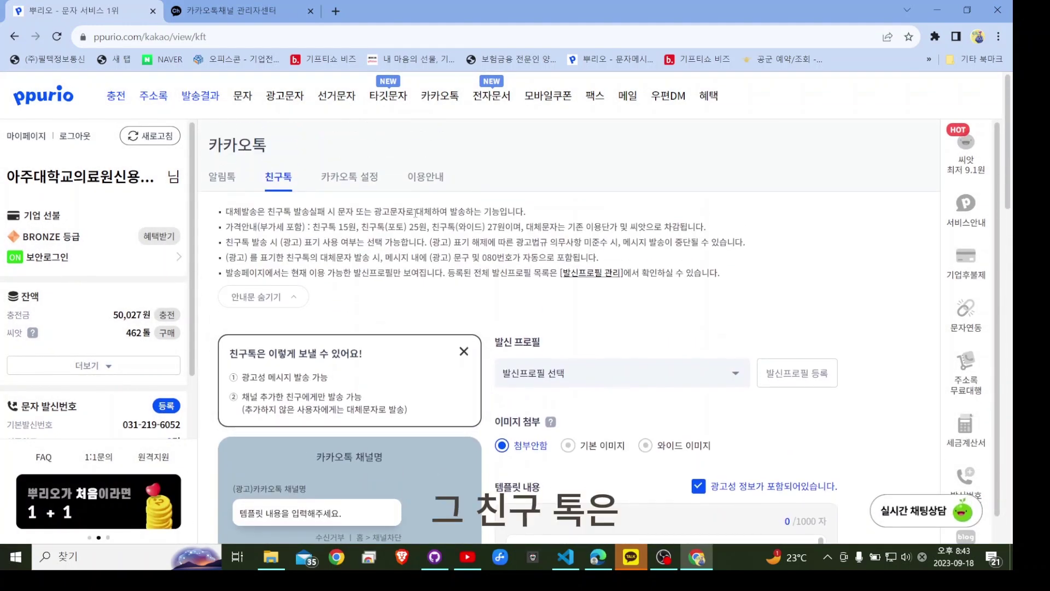
Switch to the 카카오톡채널 관리자센터 and view the example messages on the 메시지 보내기 page
click(250, 10)
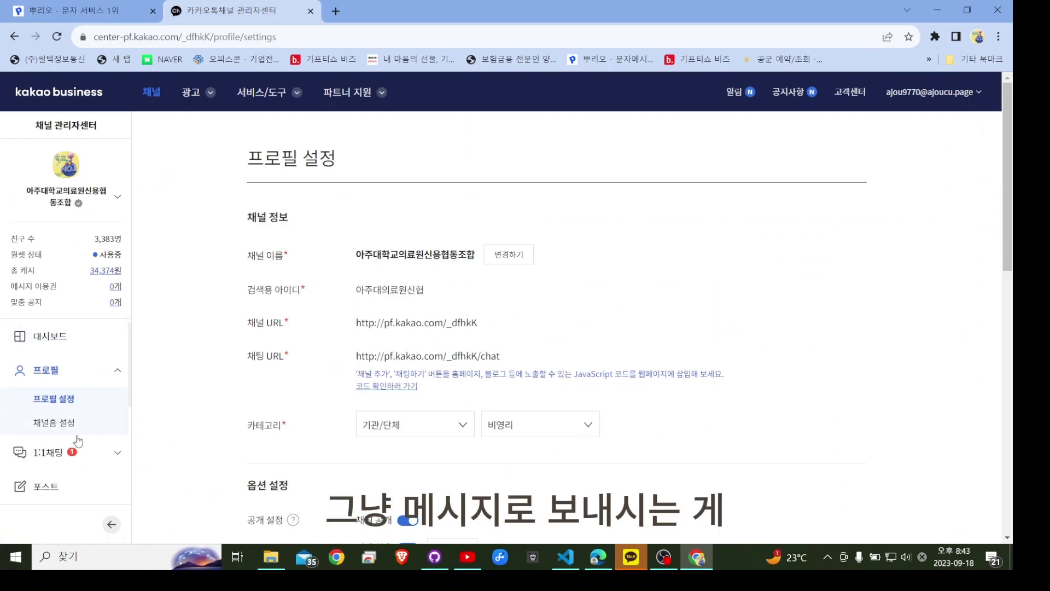
scroll(73, 440, down, 2)
click(46, 385)
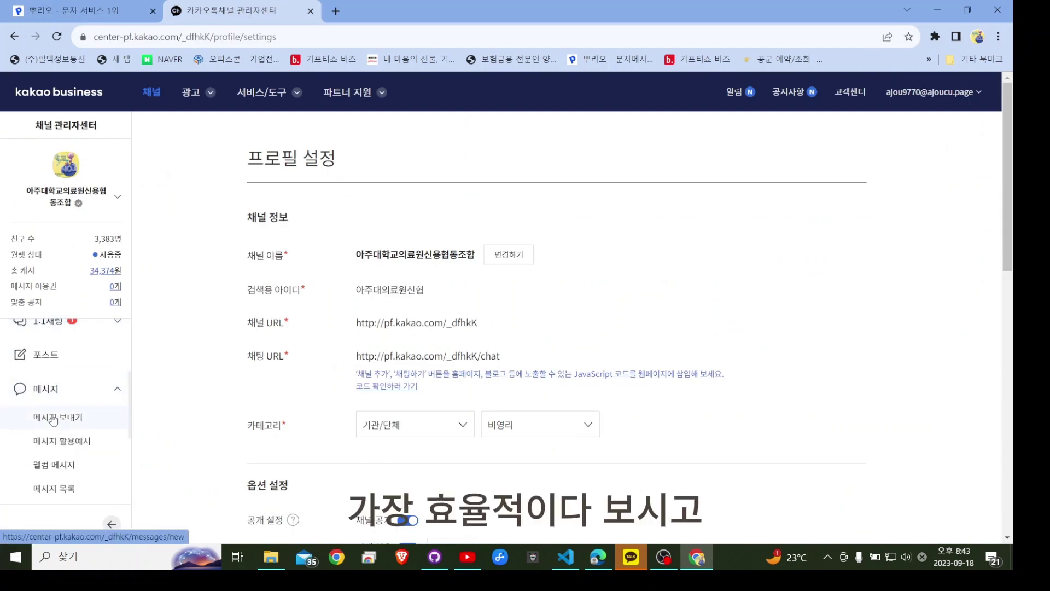
click(55, 418)
scroll(87, 427, down, 3)
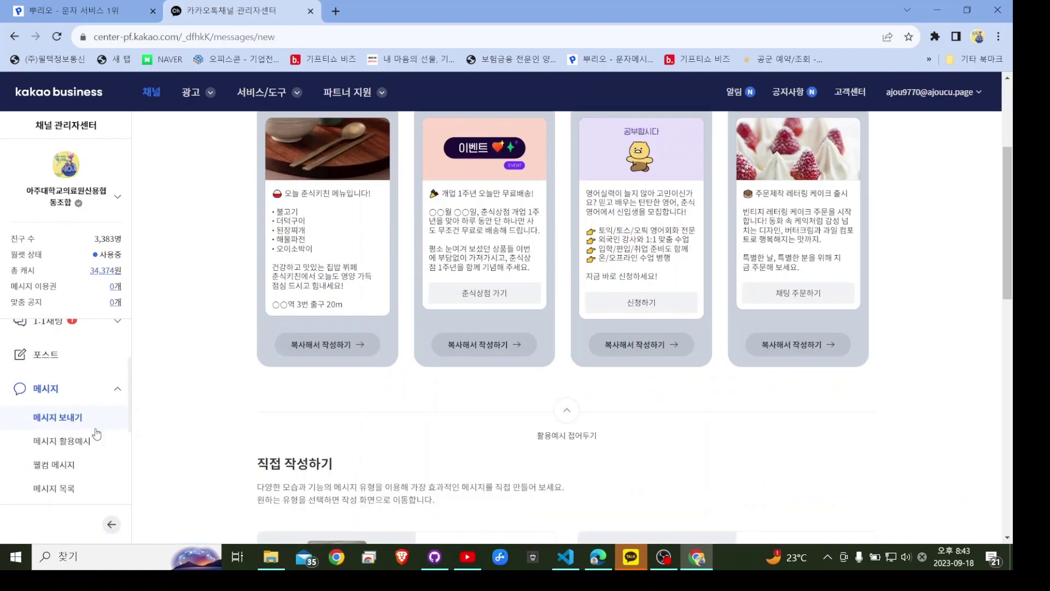
Switch back to Ppurio, open the 알림톡 page and review its profile, template and recipient sections
click(125, 12)
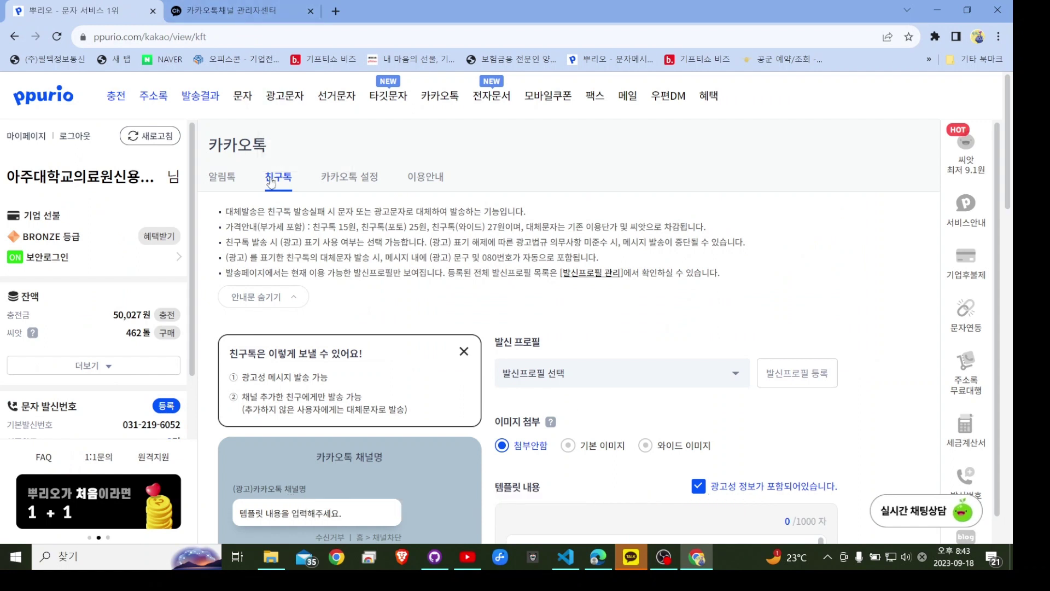
mouse_move(457, 98)
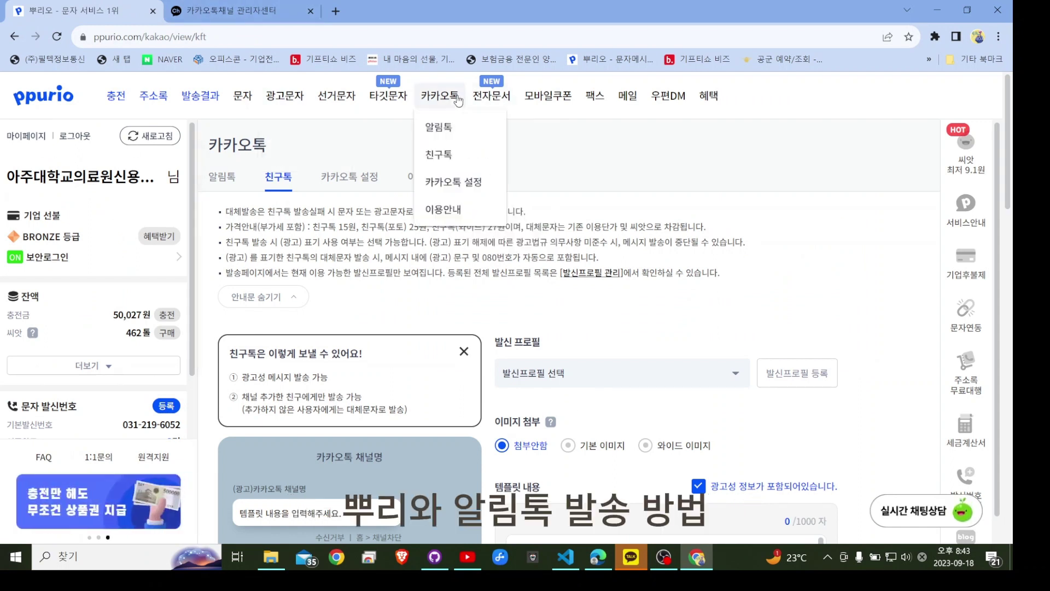
mouse_move(158, 102)
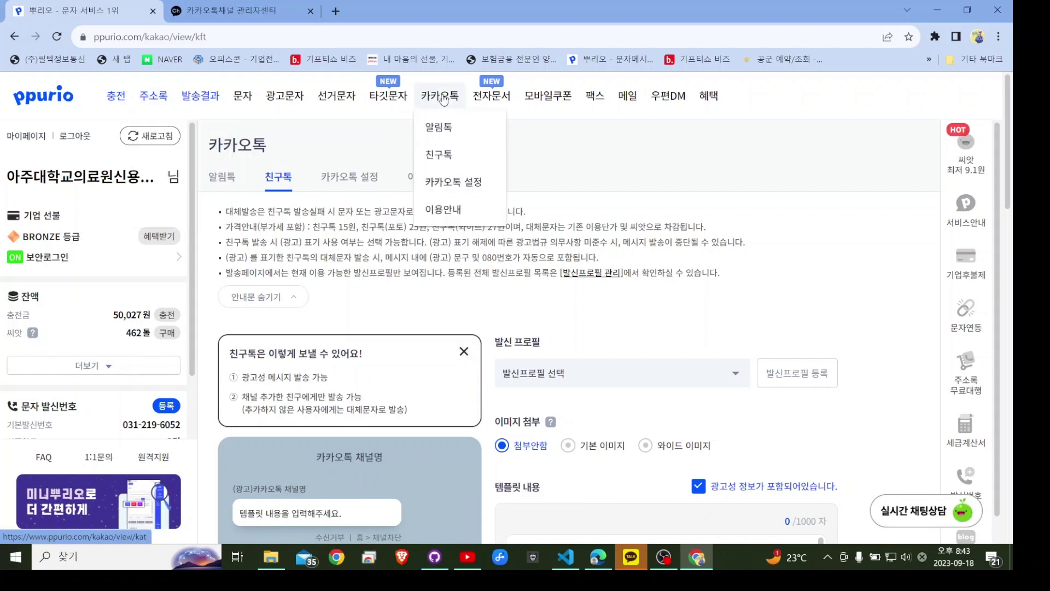
click(450, 130)
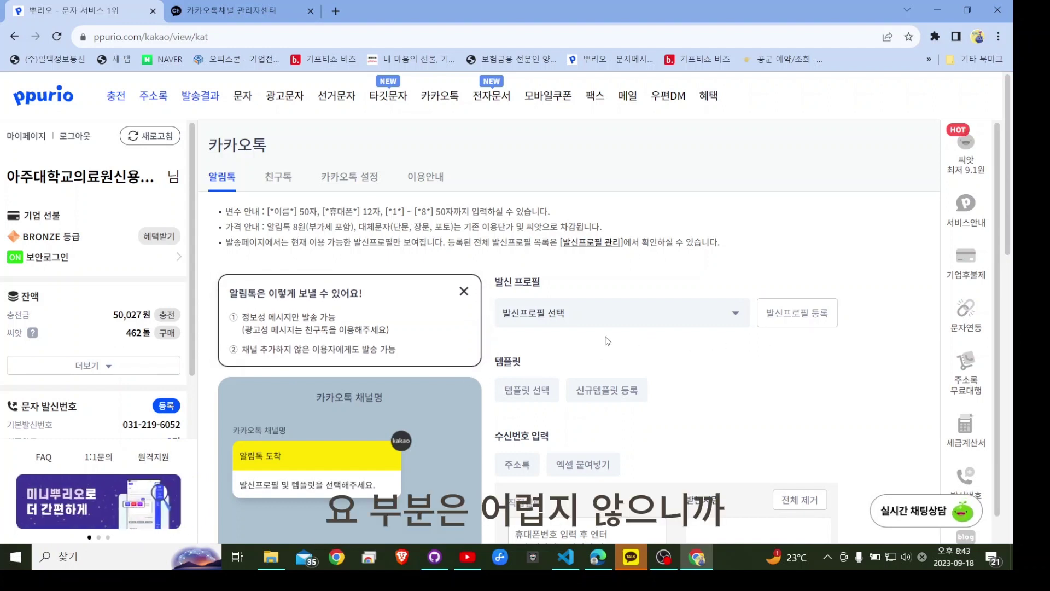
mouse_move(450, 104)
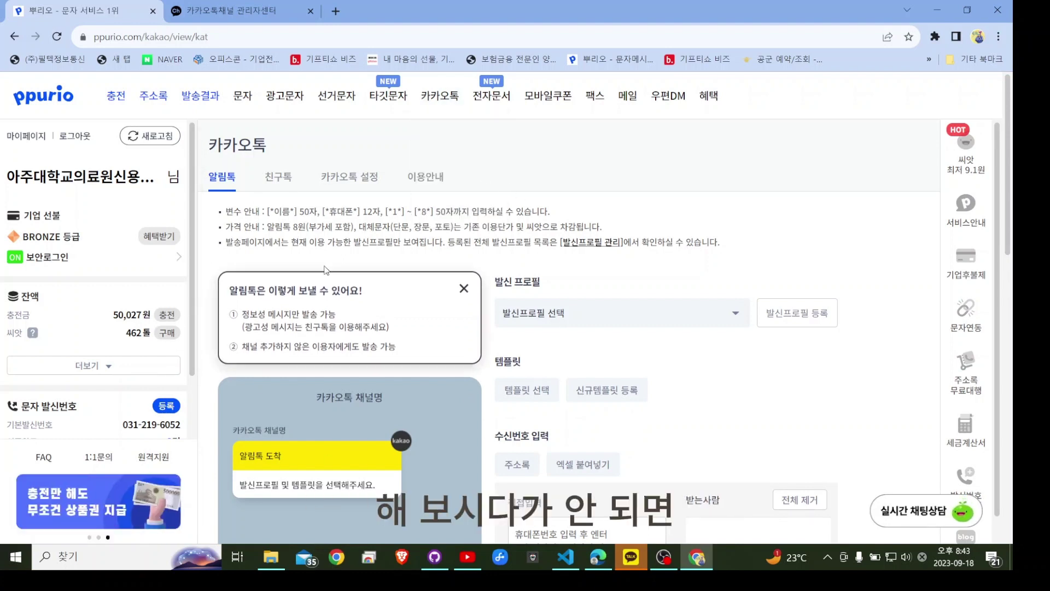
scroll(404, 268, down, 2)
scroll(403, 268, up, 2)
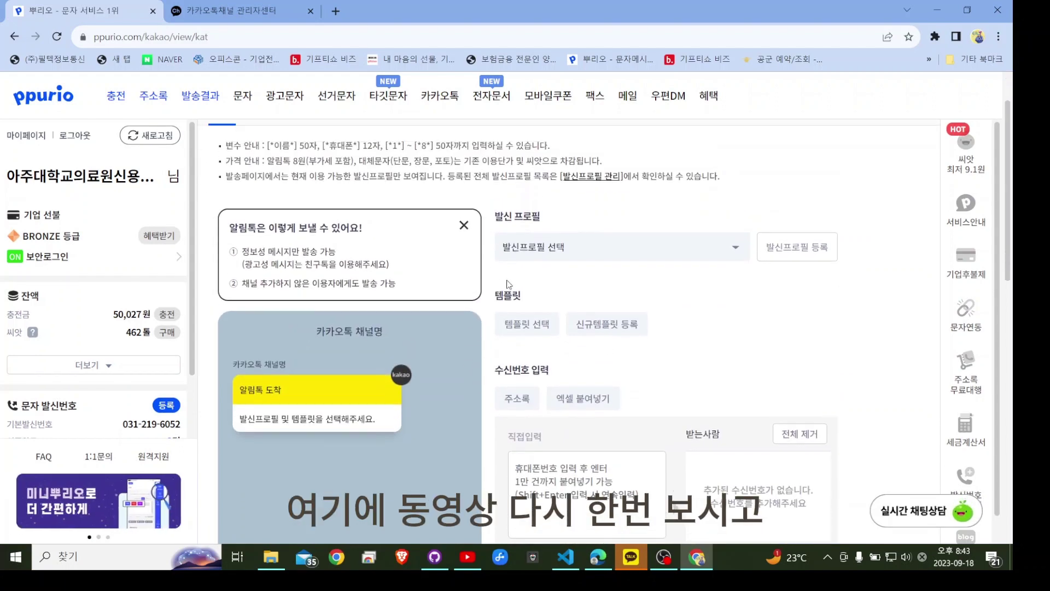